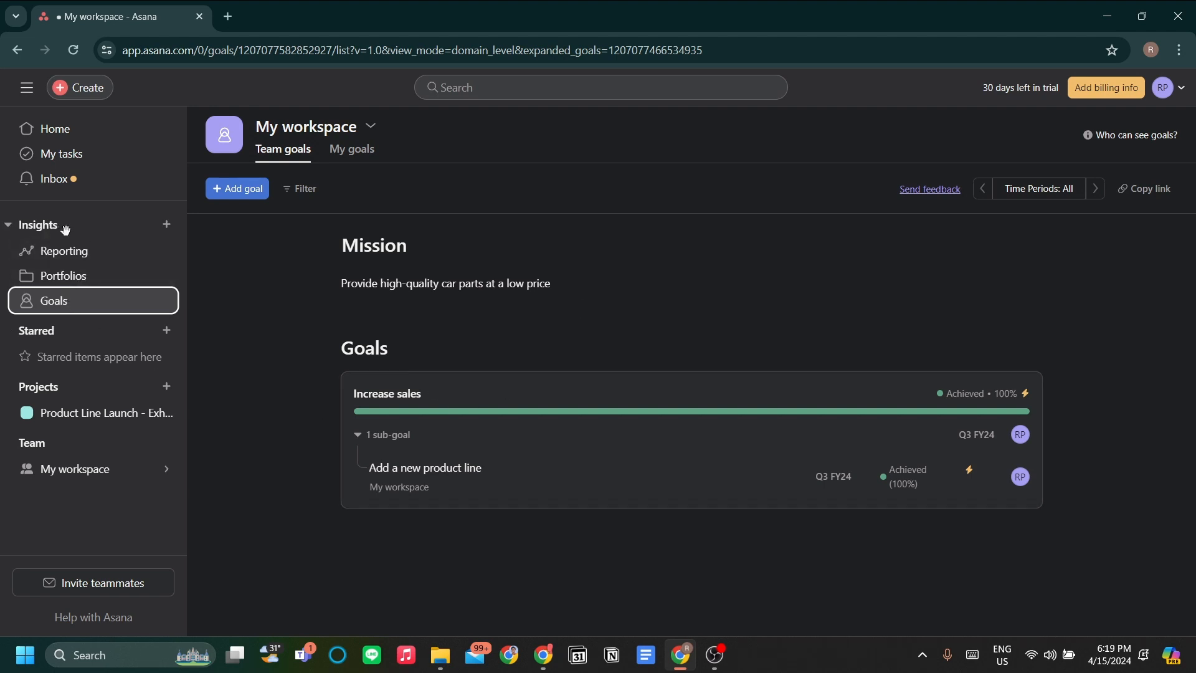
Step: Look through the Reporting and Portfolios pages, and return to the workspace's Goals page
click(126, 261)
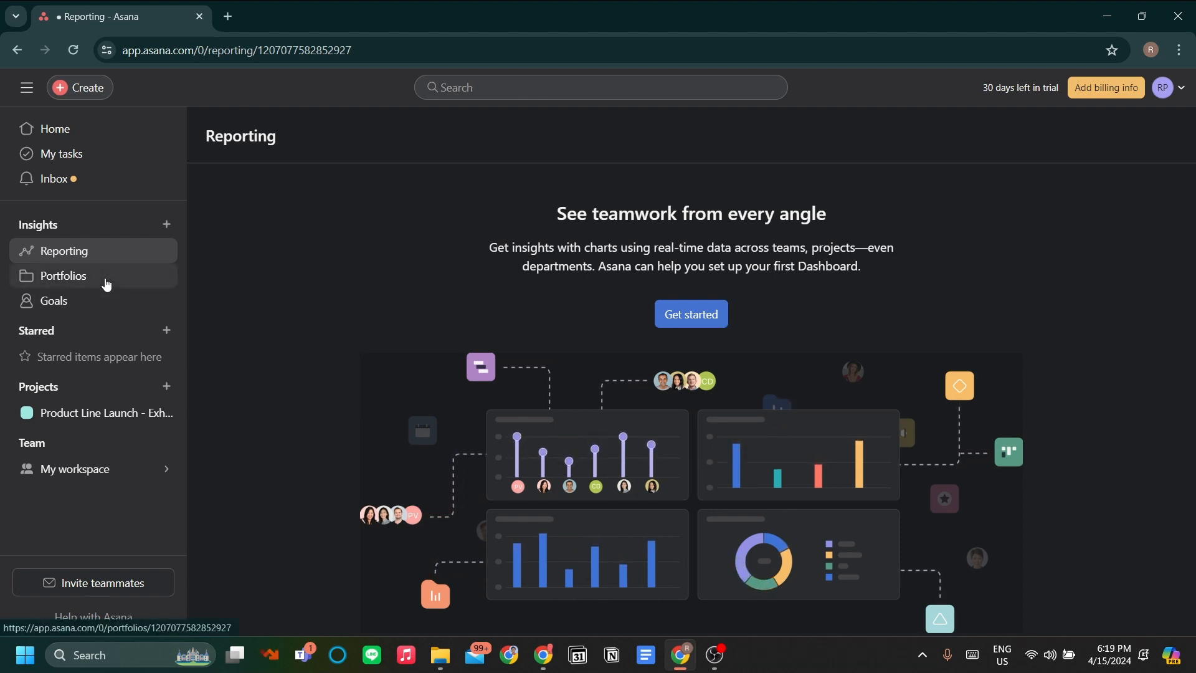
click(106, 285)
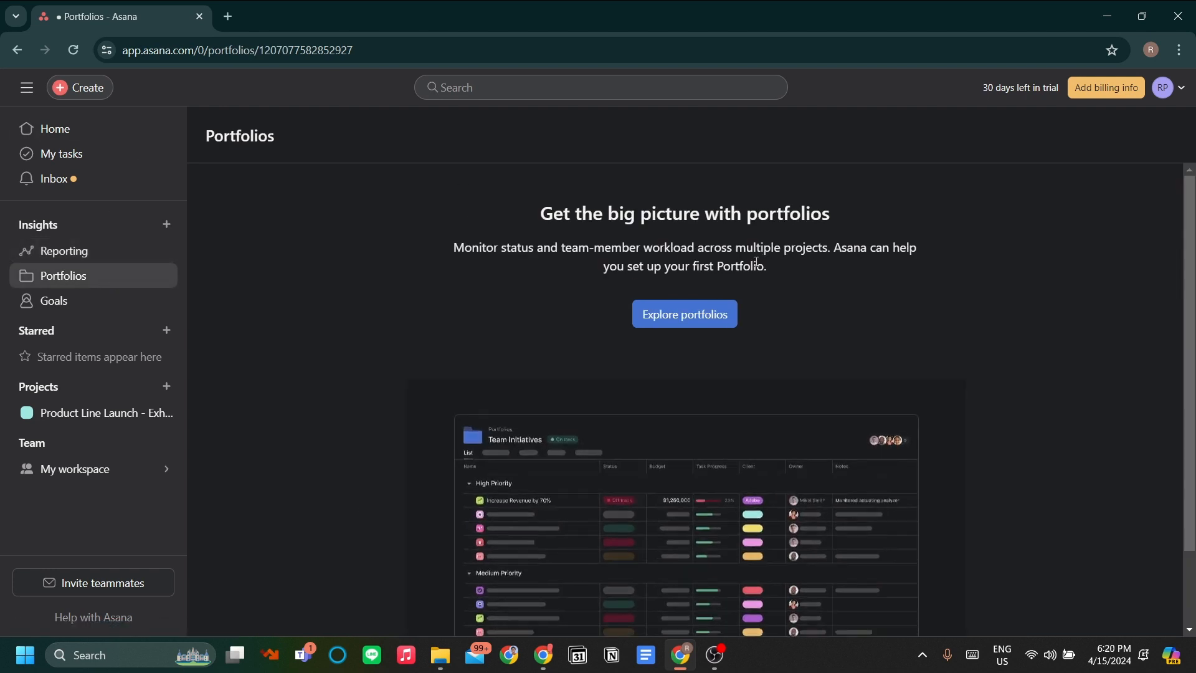
click(89, 301)
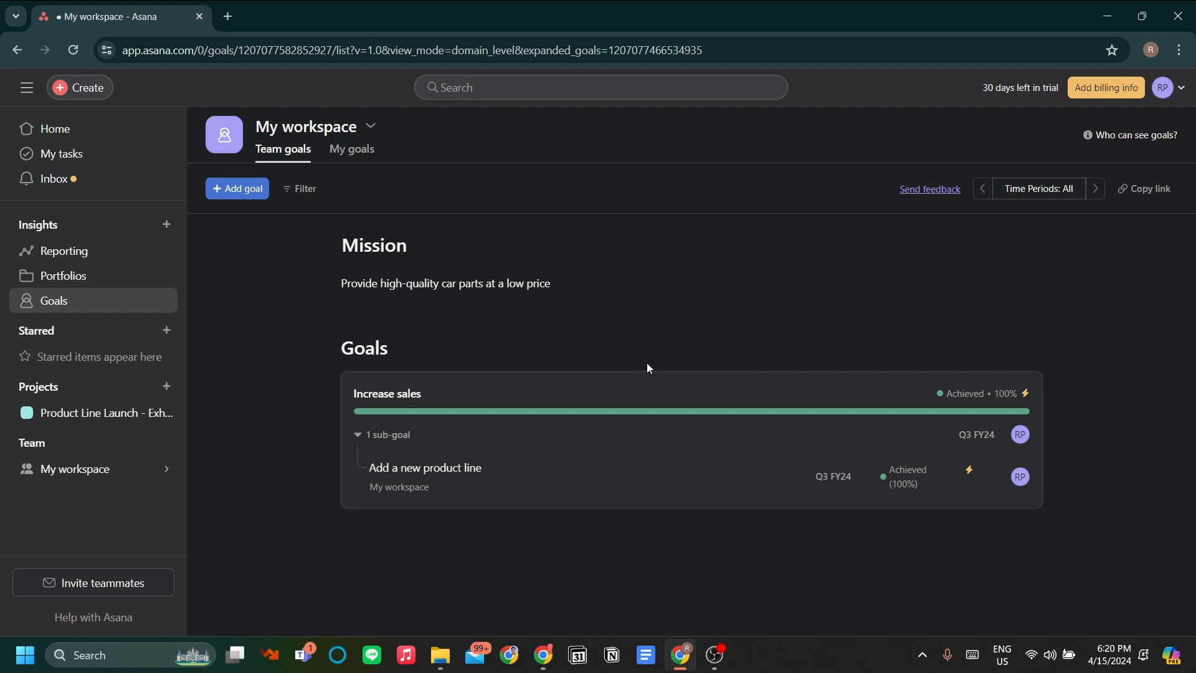
click(93, 301)
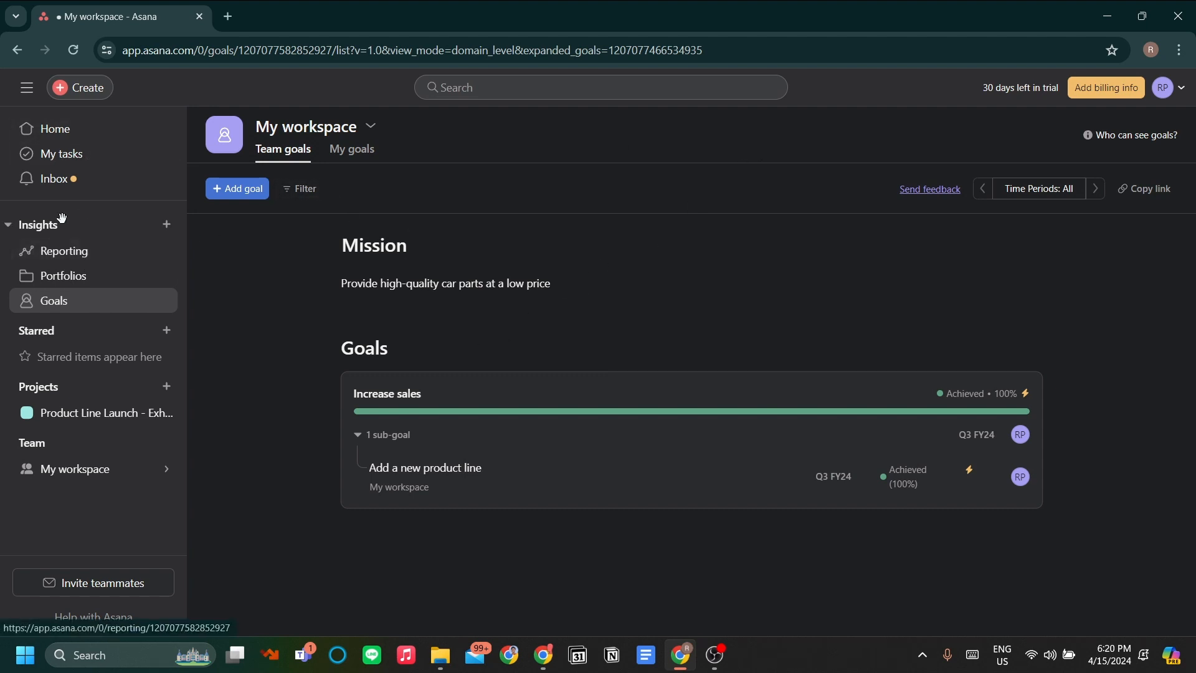
click(131, 298)
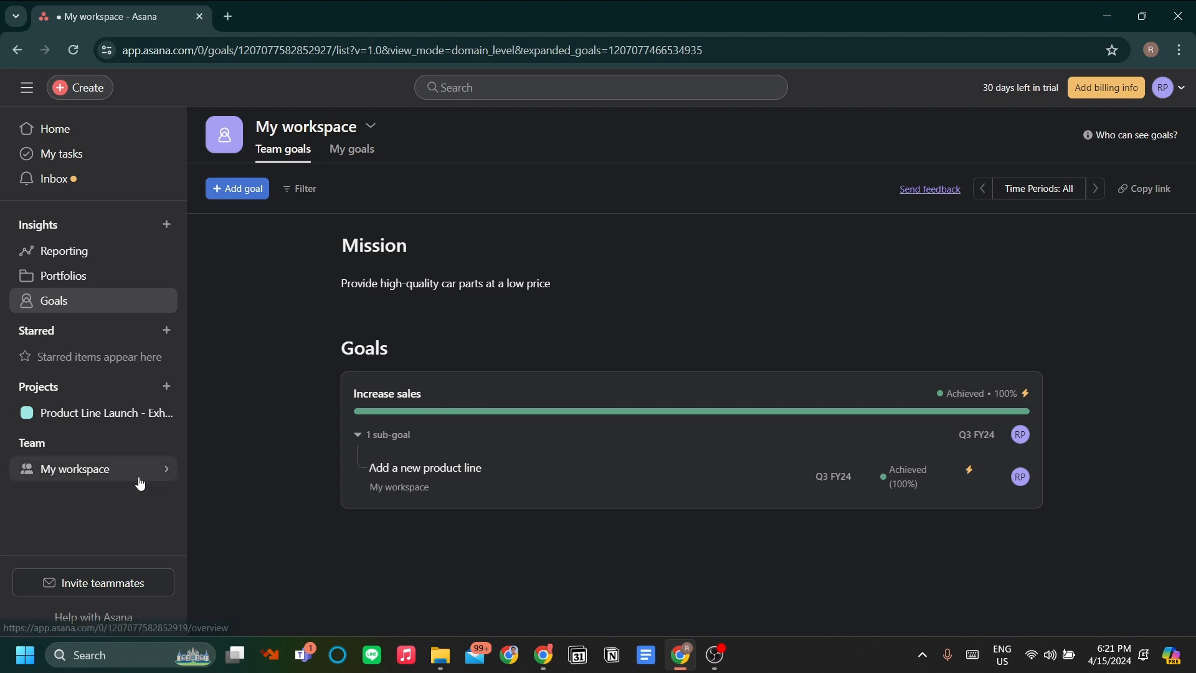
mouse_move(140, 476)
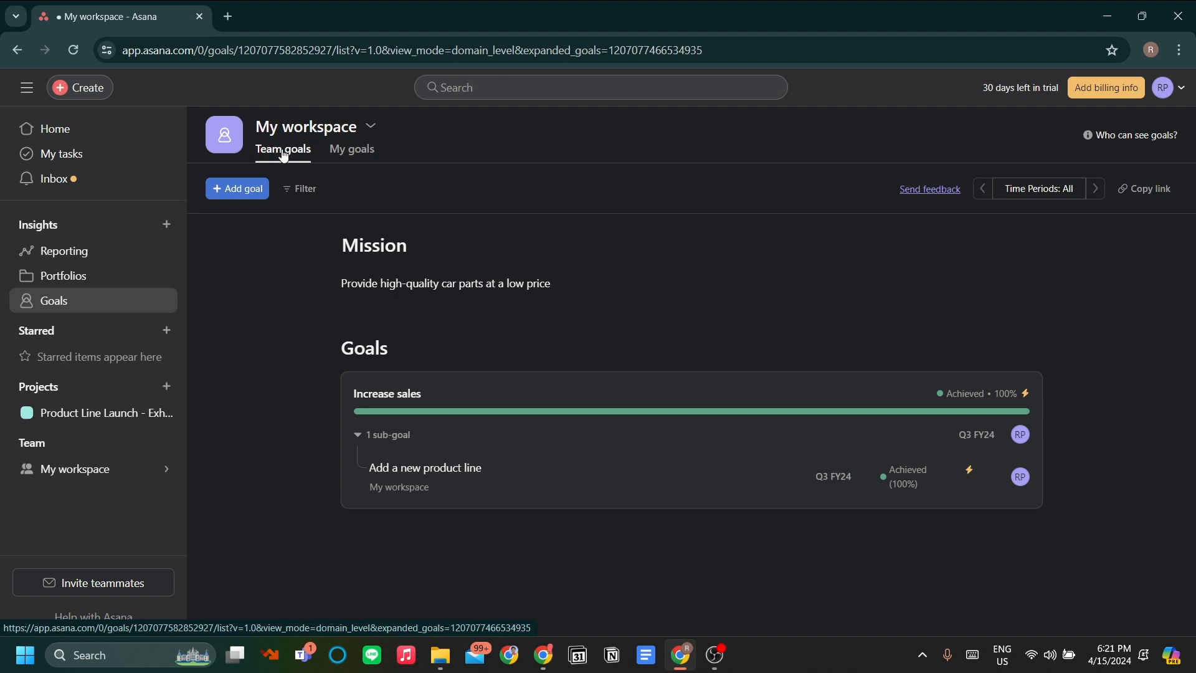
Step: Compare the personal goals view with the team goals view, ending on the team goals
click(346, 160)
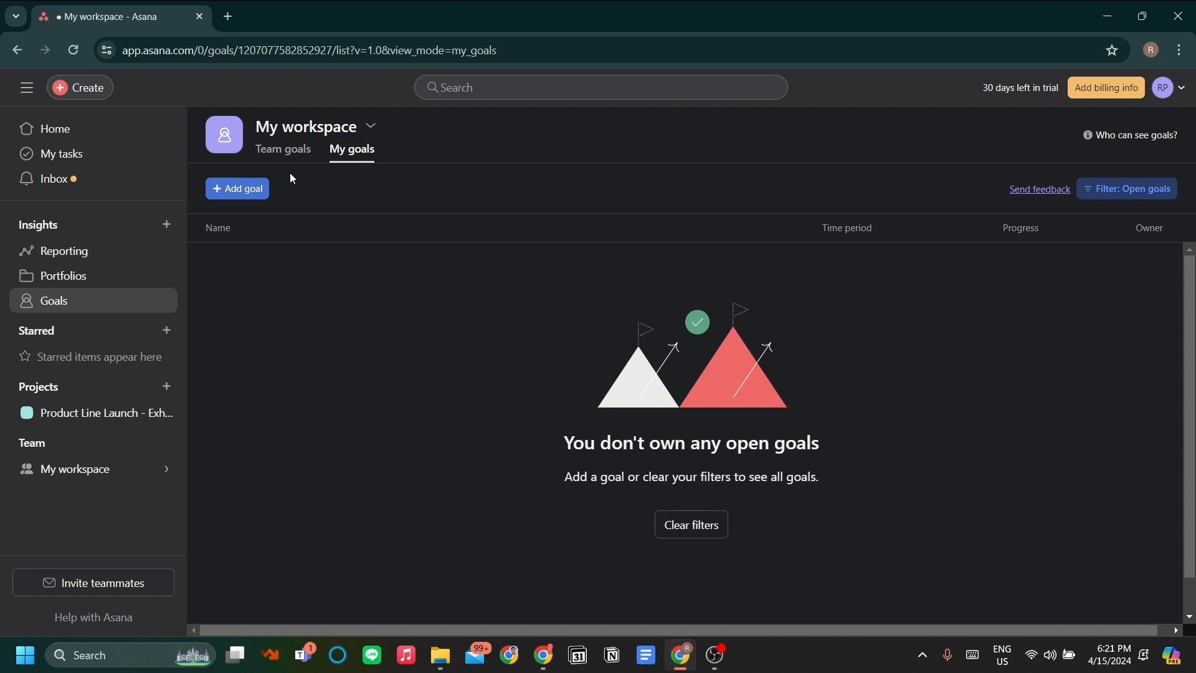
click(284, 150)
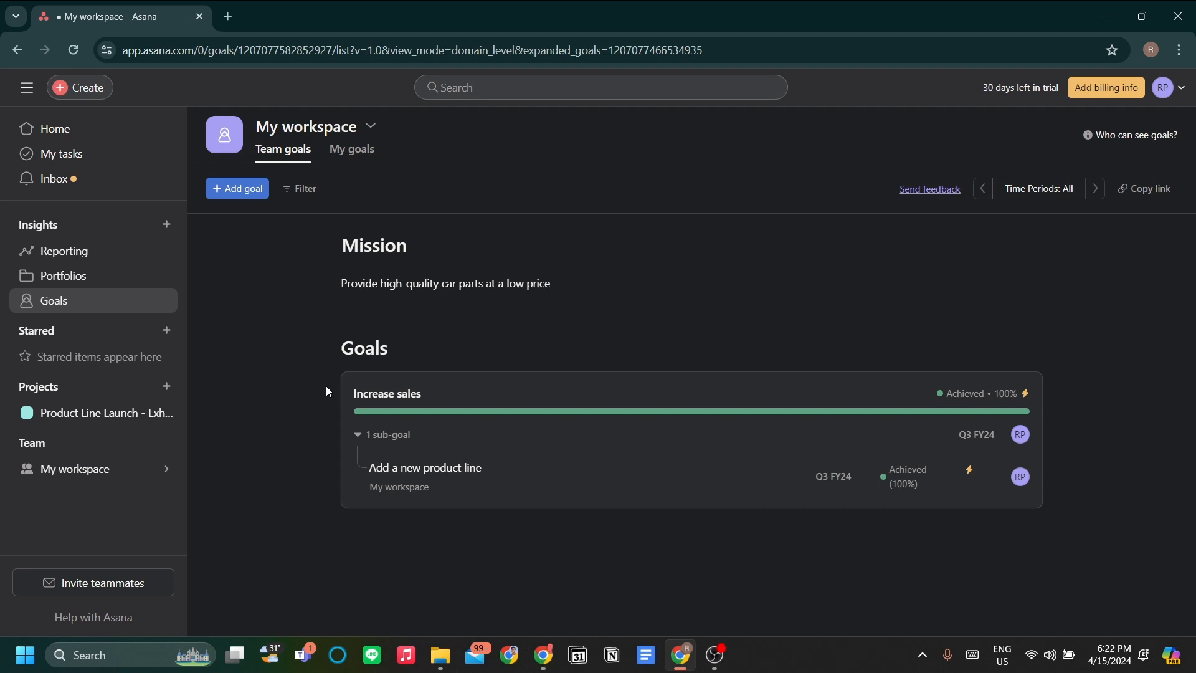
click(358, 151)
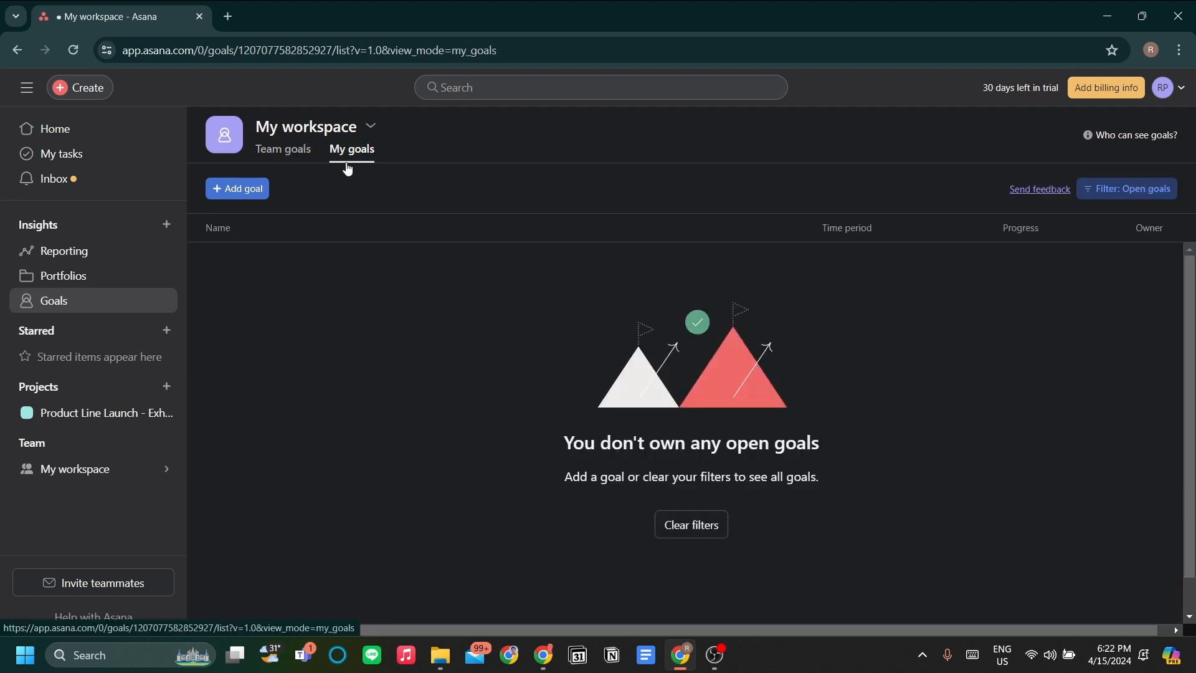
click(294, 156)
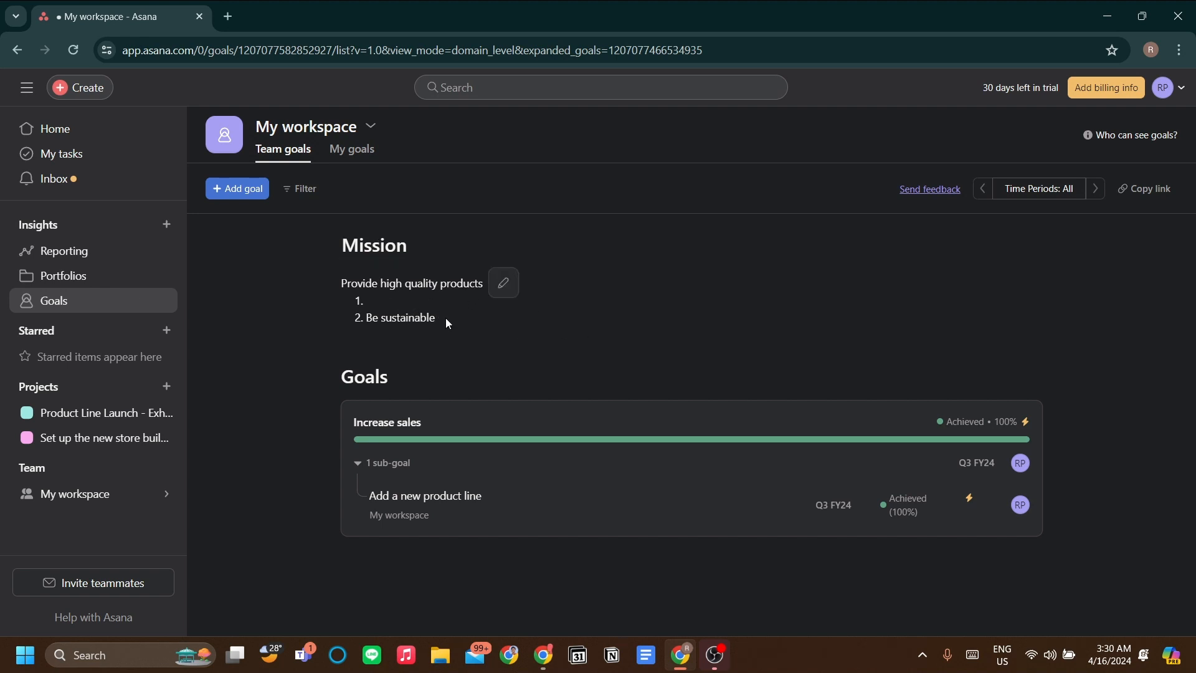
Step: Open the workspace mission statement for editing and delete all of its existing text
drag(446, 318, 361, 299)
click(541, 309)
click(505, 290)
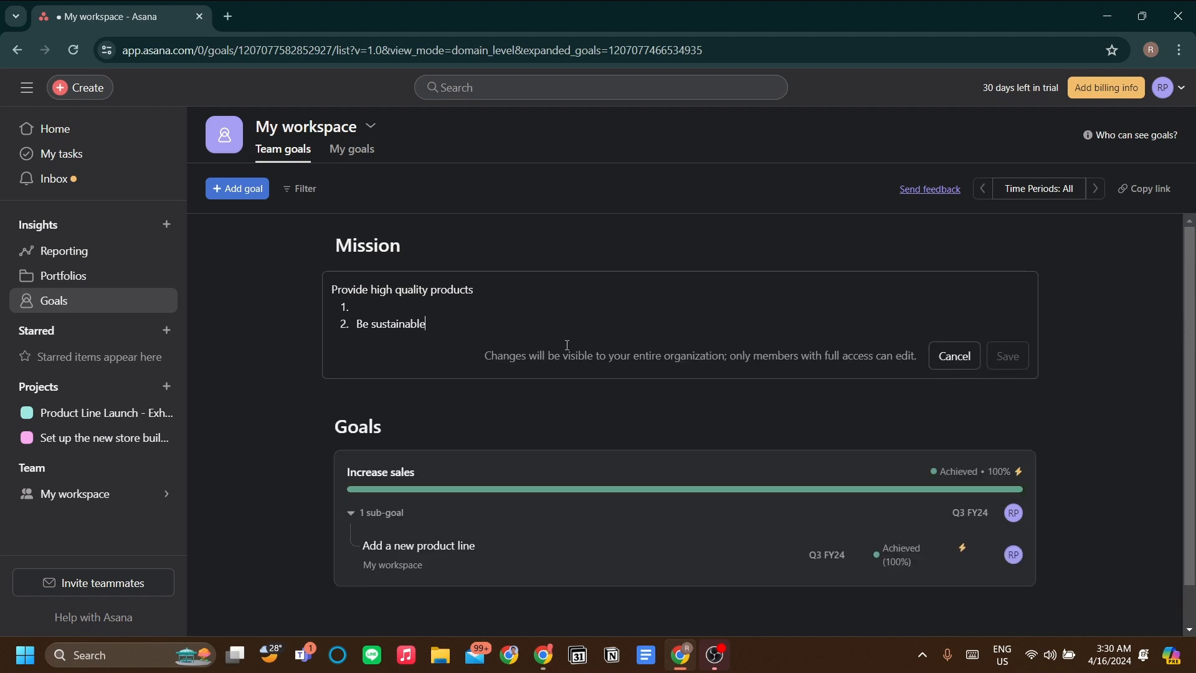
key(ctrl+a)
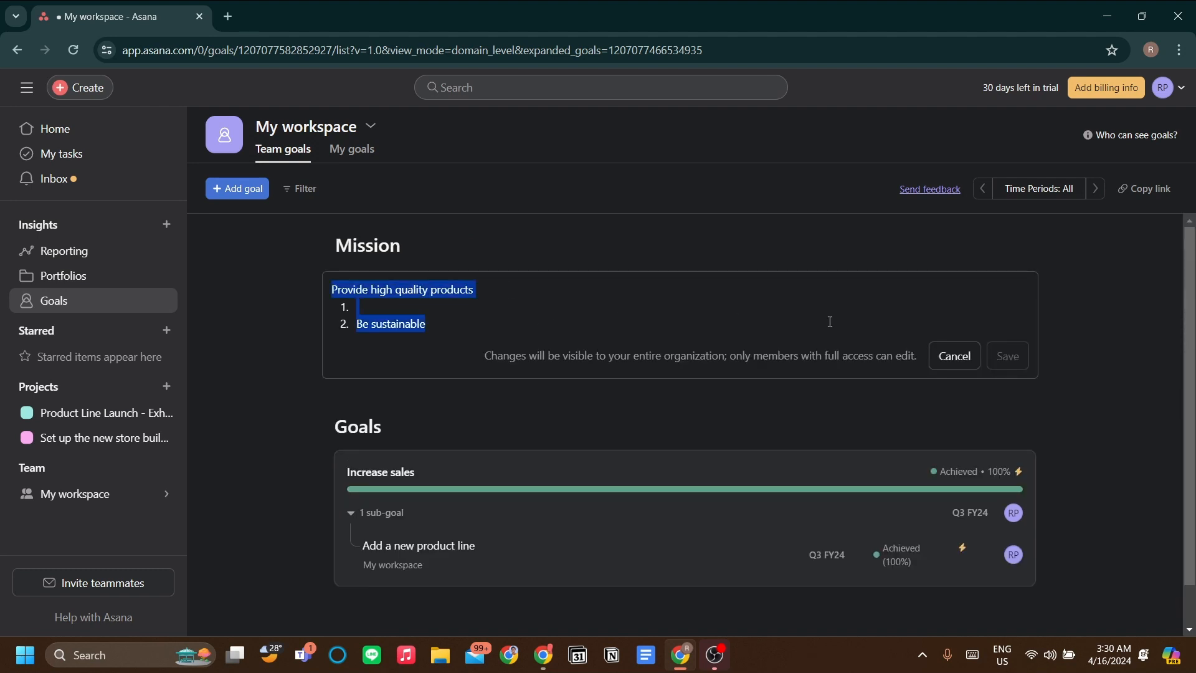
key(BackSpace)
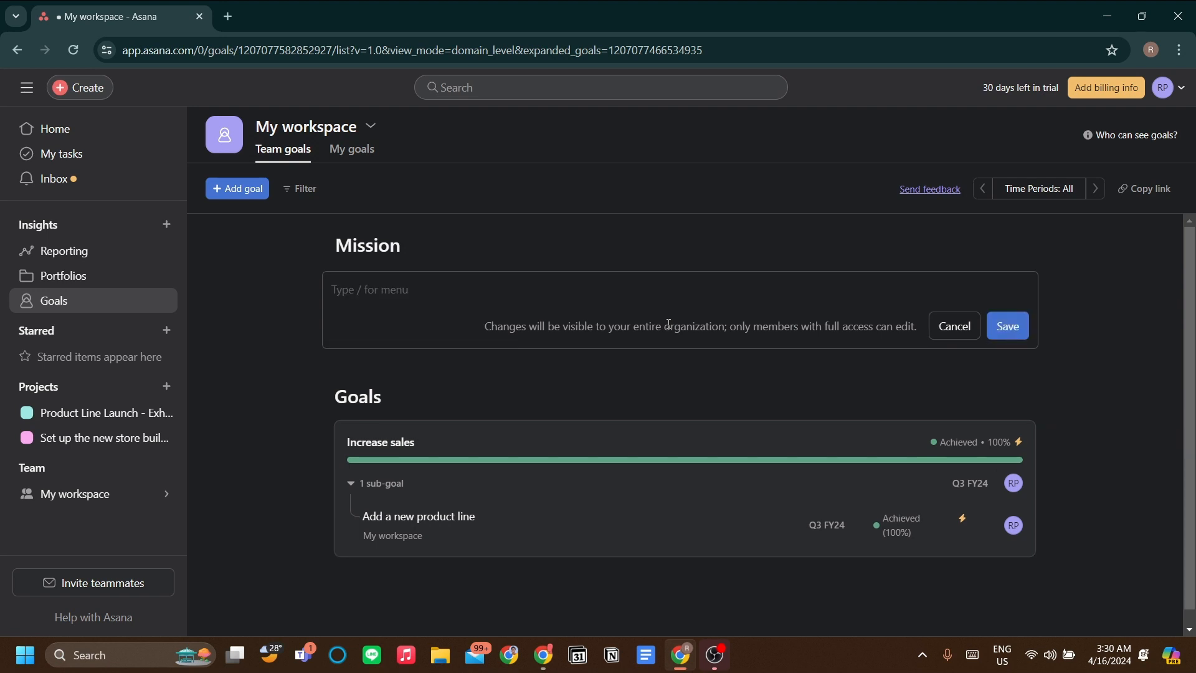
Step: Start a numbered list in the mission with "Become a leading supplier for car parts" as the first item
text(/)
key(BackSpace)
text(/)
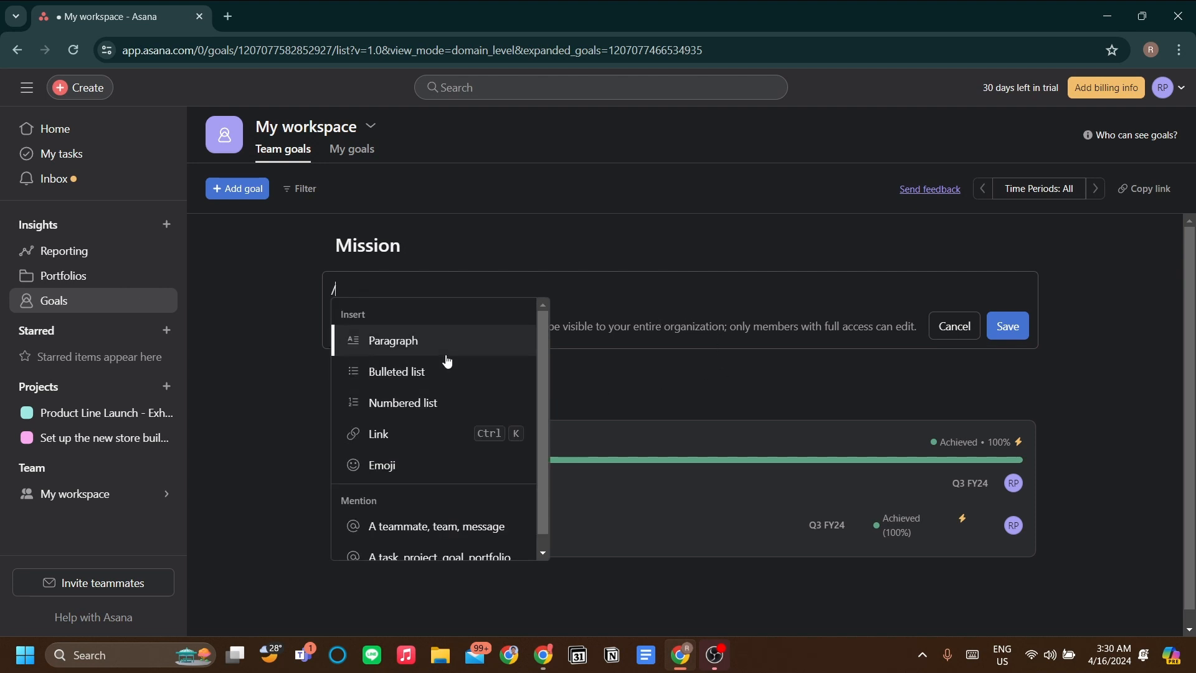
click(454, 405)
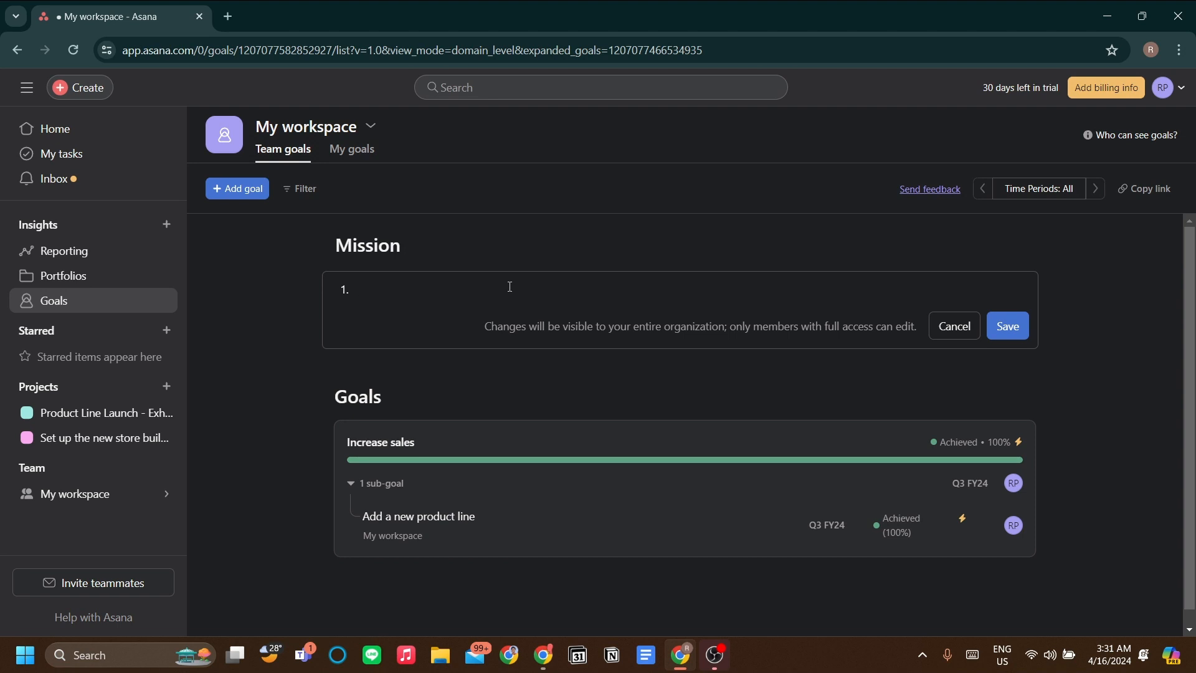
text(Beco)
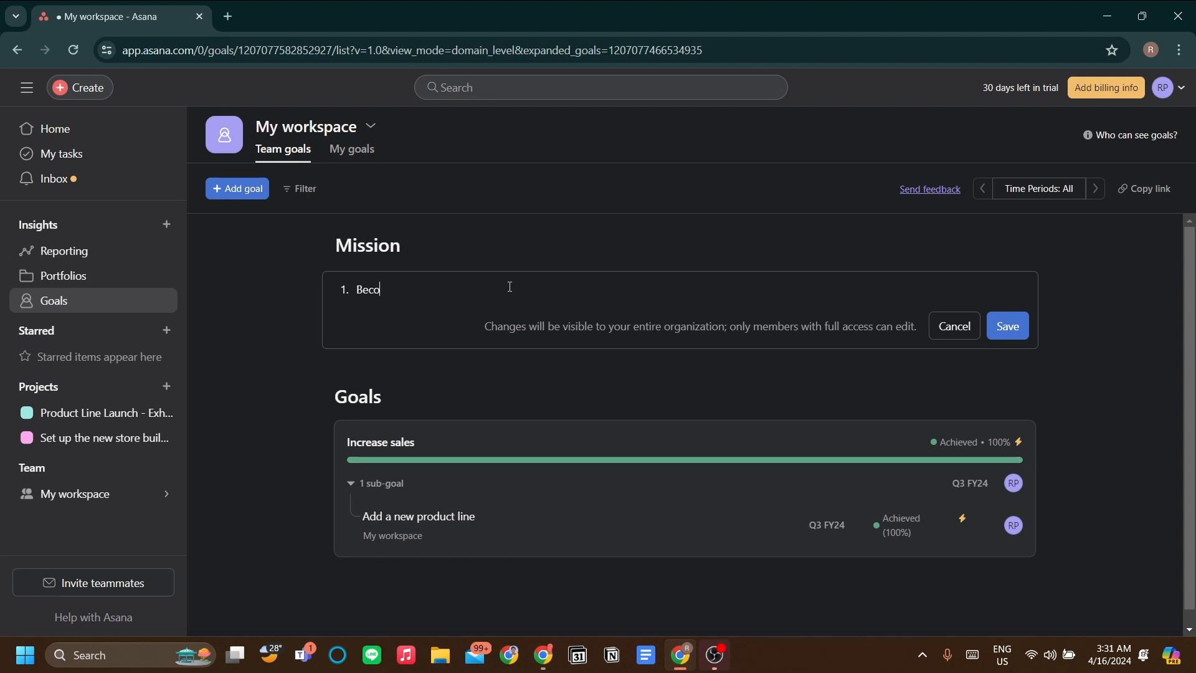
text(me a lea)
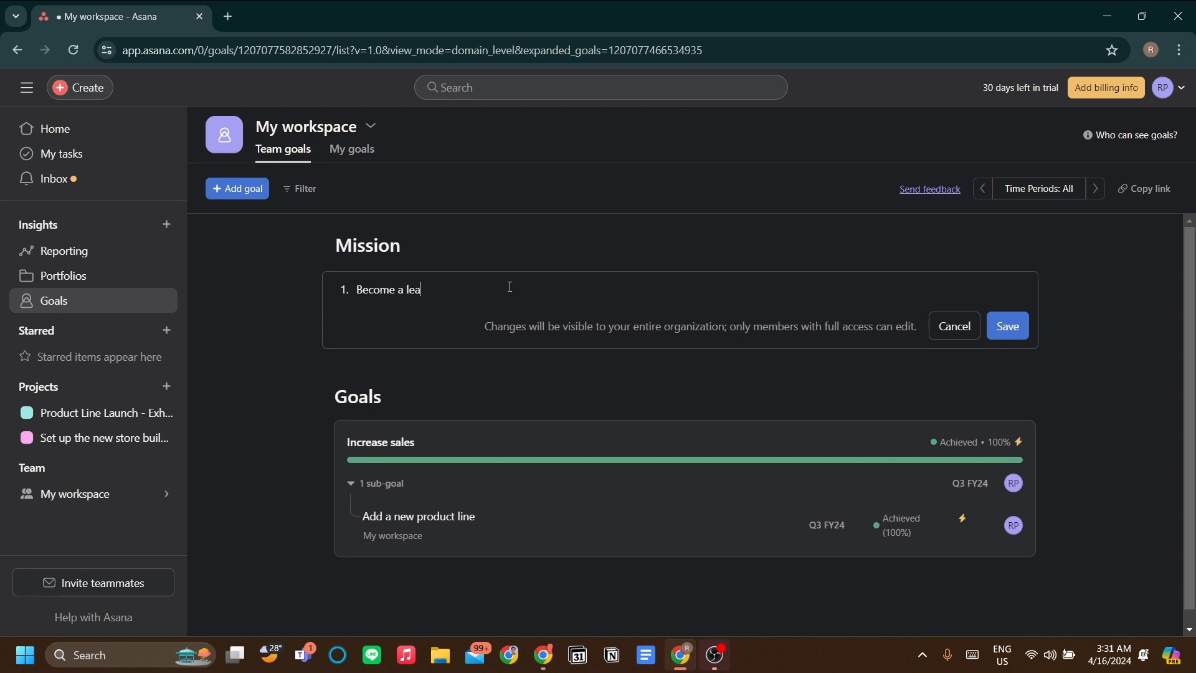
text(ding supplier for)
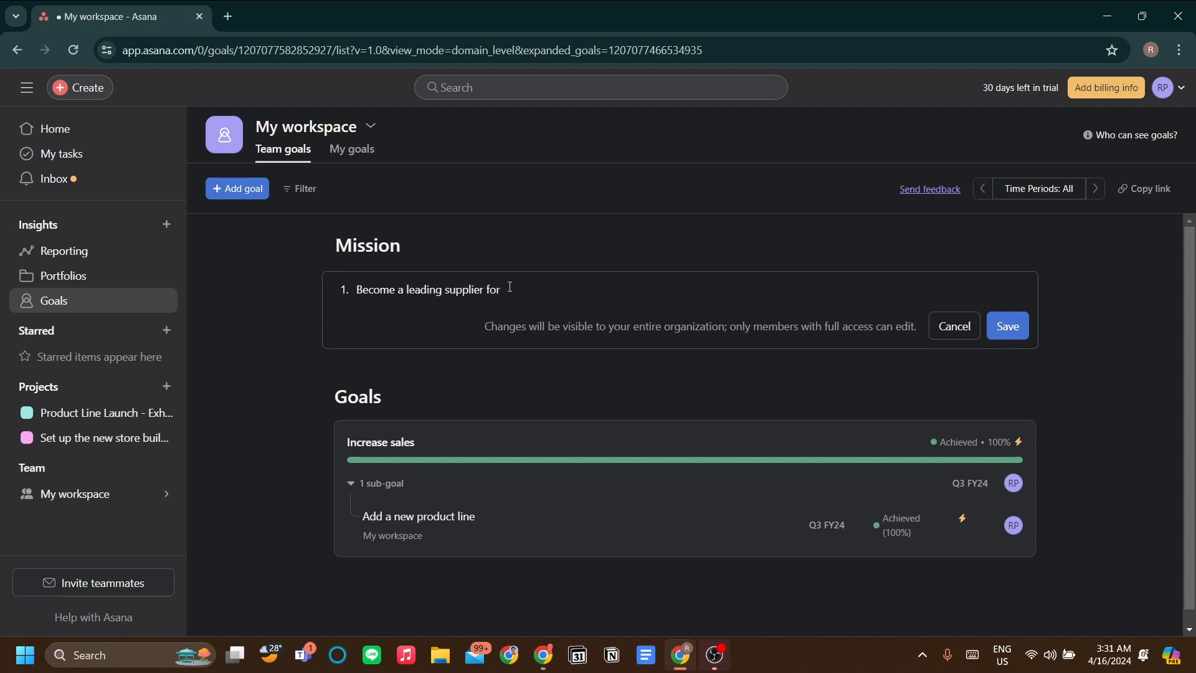
text( car parts)
key(Return)
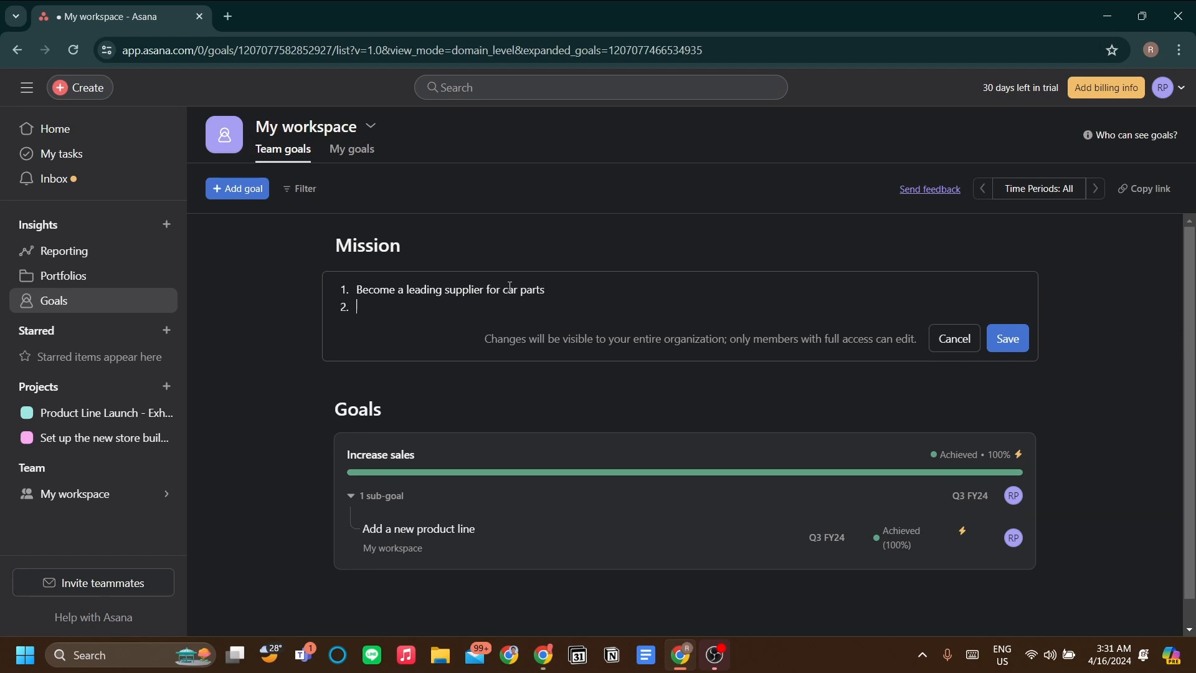
Step: Add "Become a sustainable car aftermarket supplier" as the second mission item and save the mission
text(Become a sustainable car )
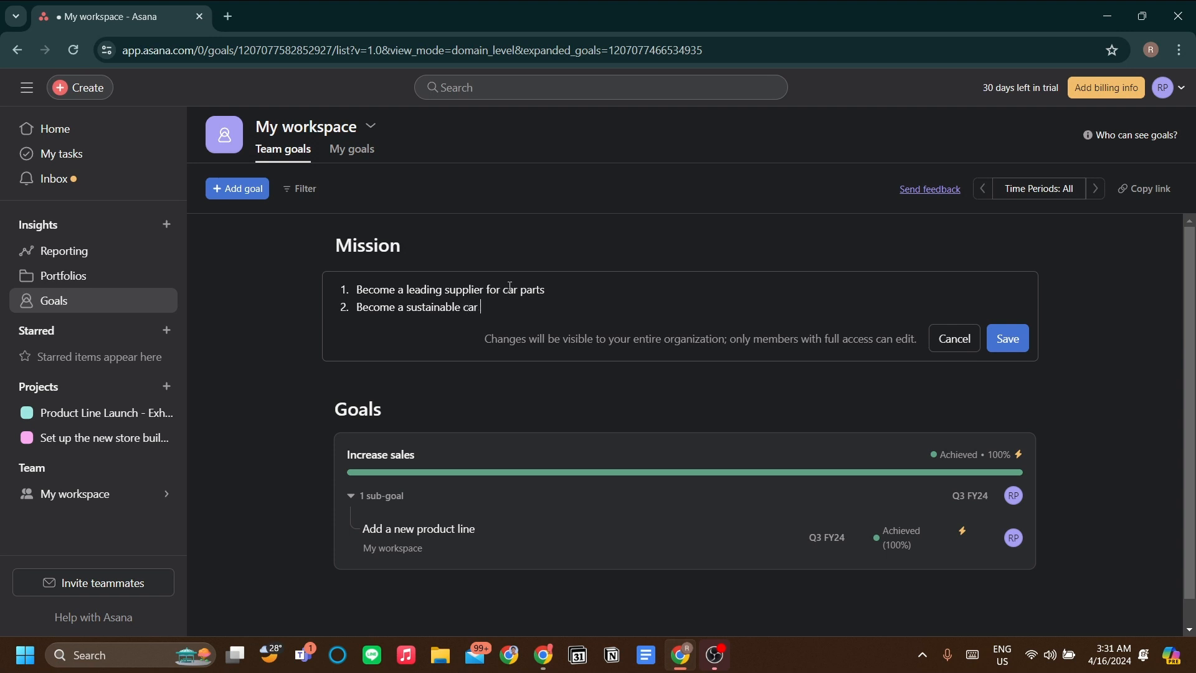
text(aftermarket supplier)
click(1010, 339)
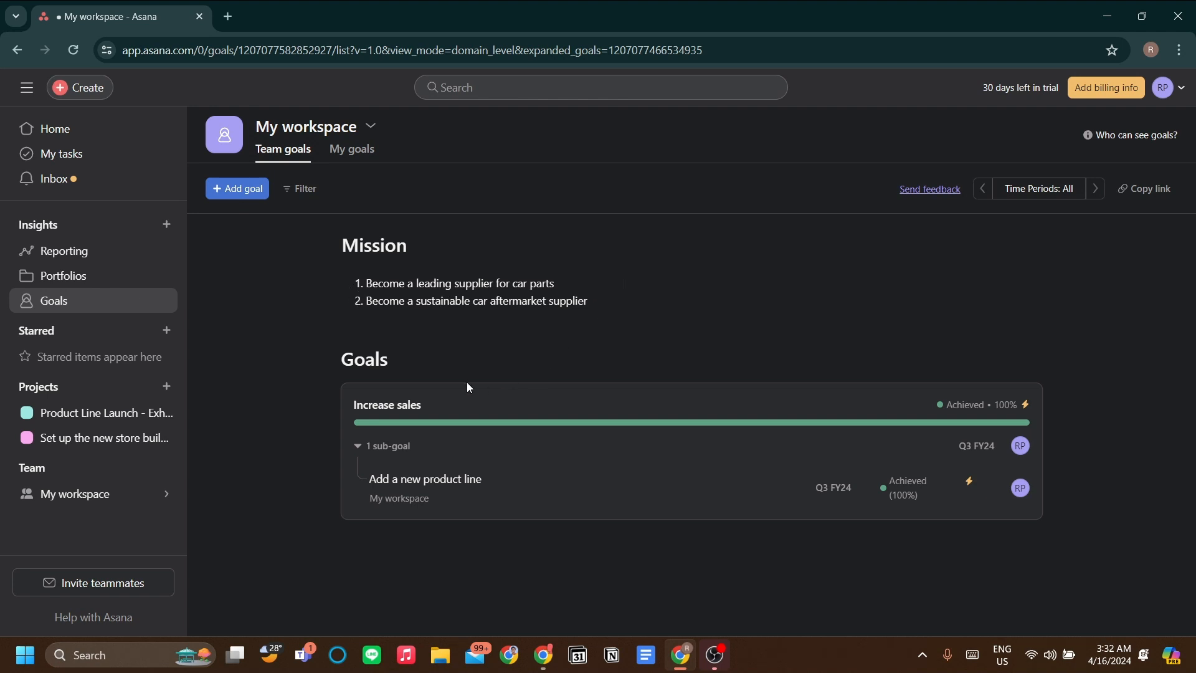
Step: Start a new company goal and set its time period to Q3 FY24
click(255, 193)
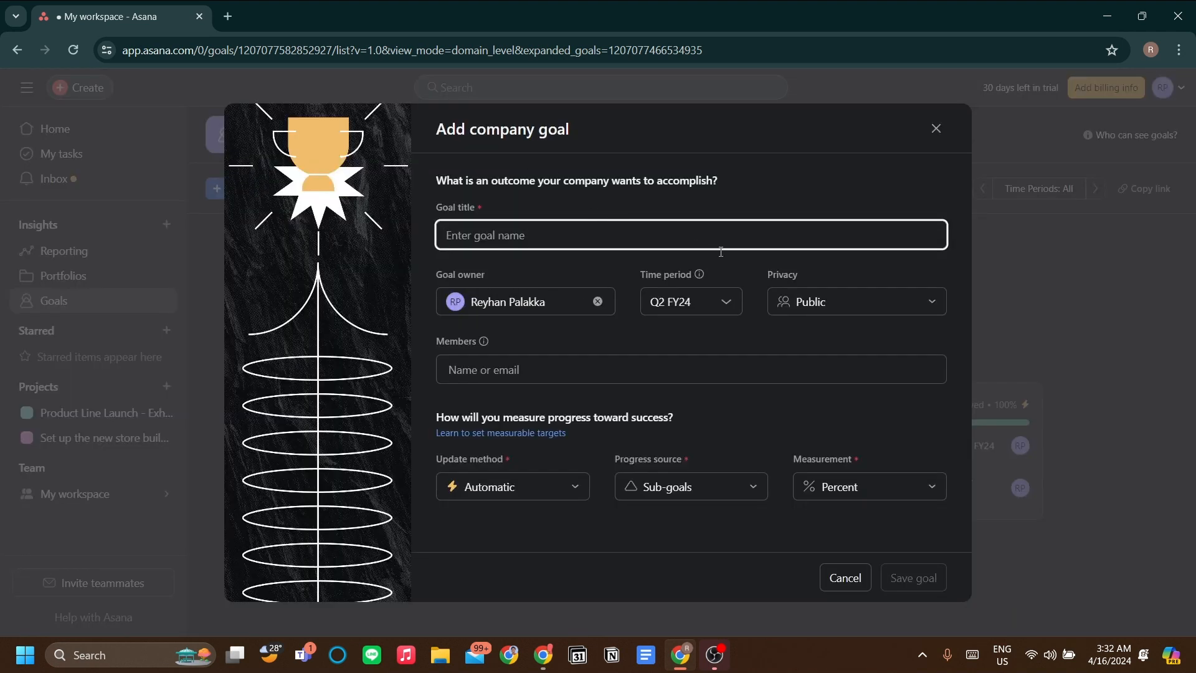
click(721, 305)
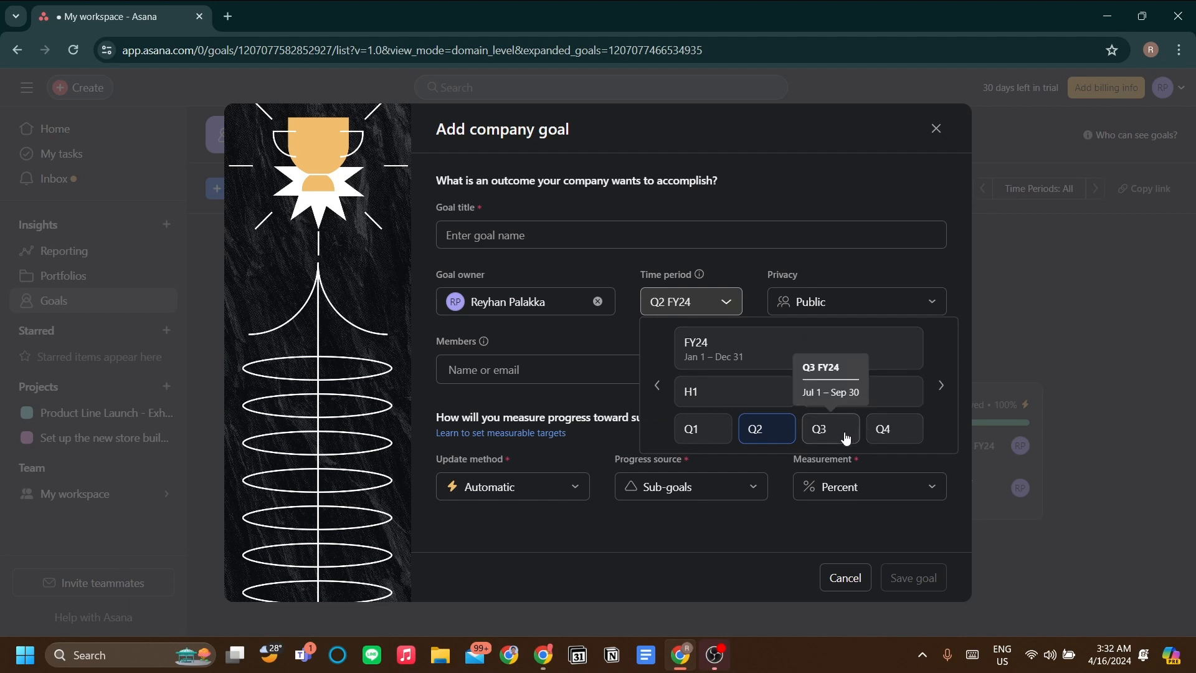
click(846, 438)
click(715, 314)
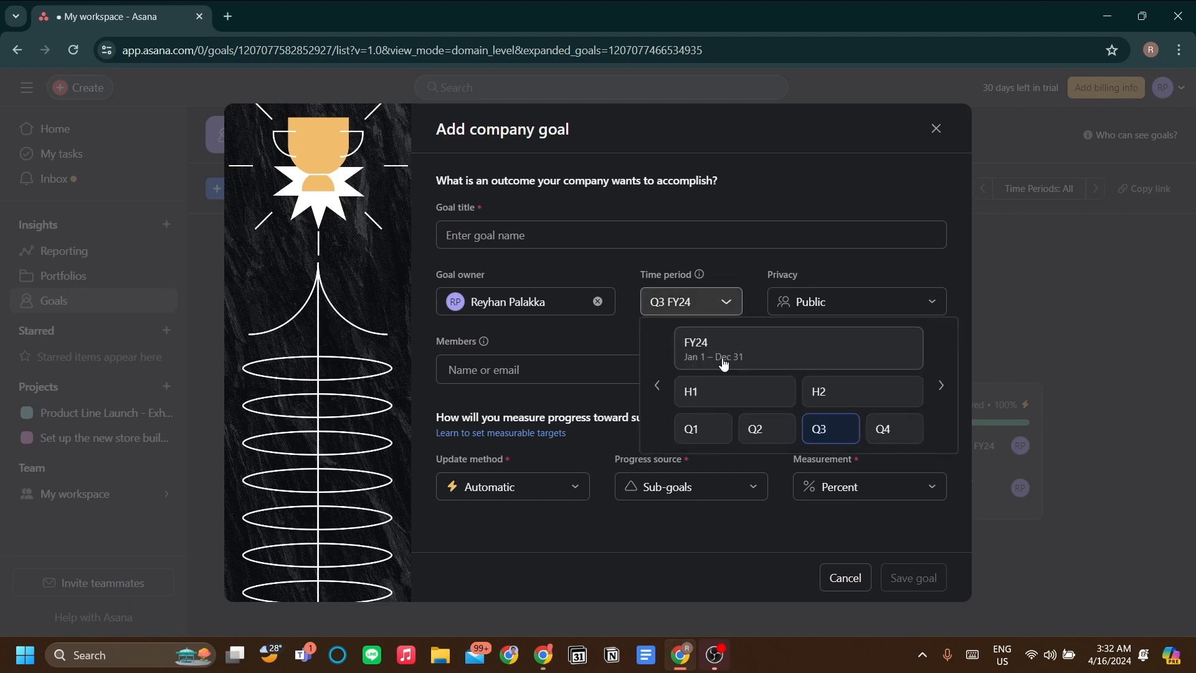
click(832, 442)
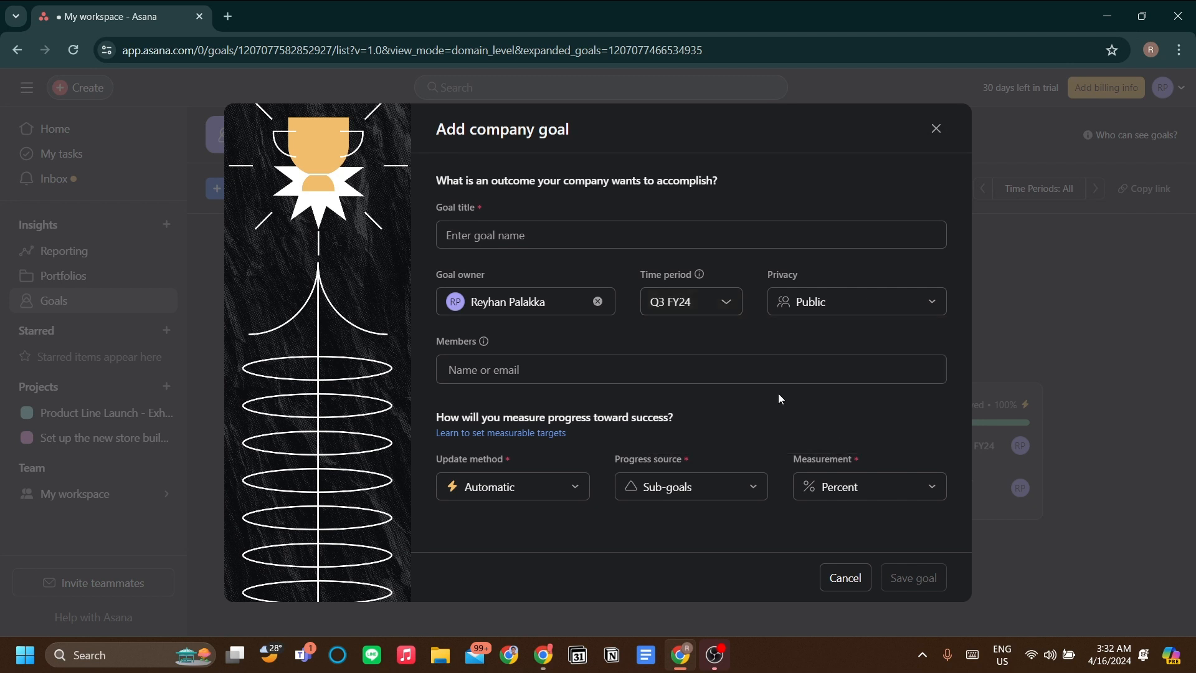
Step: Title the new goal "Launch a new recycled material product" and leave the members empty
click(503, 240)
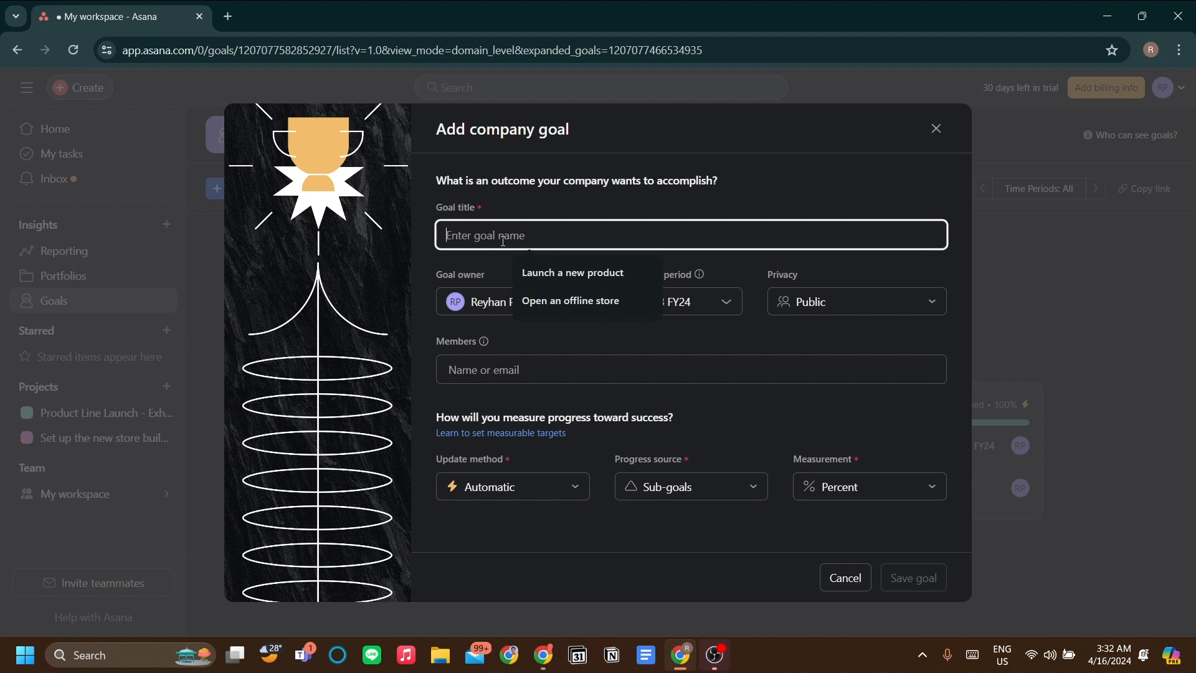
text(Launch)
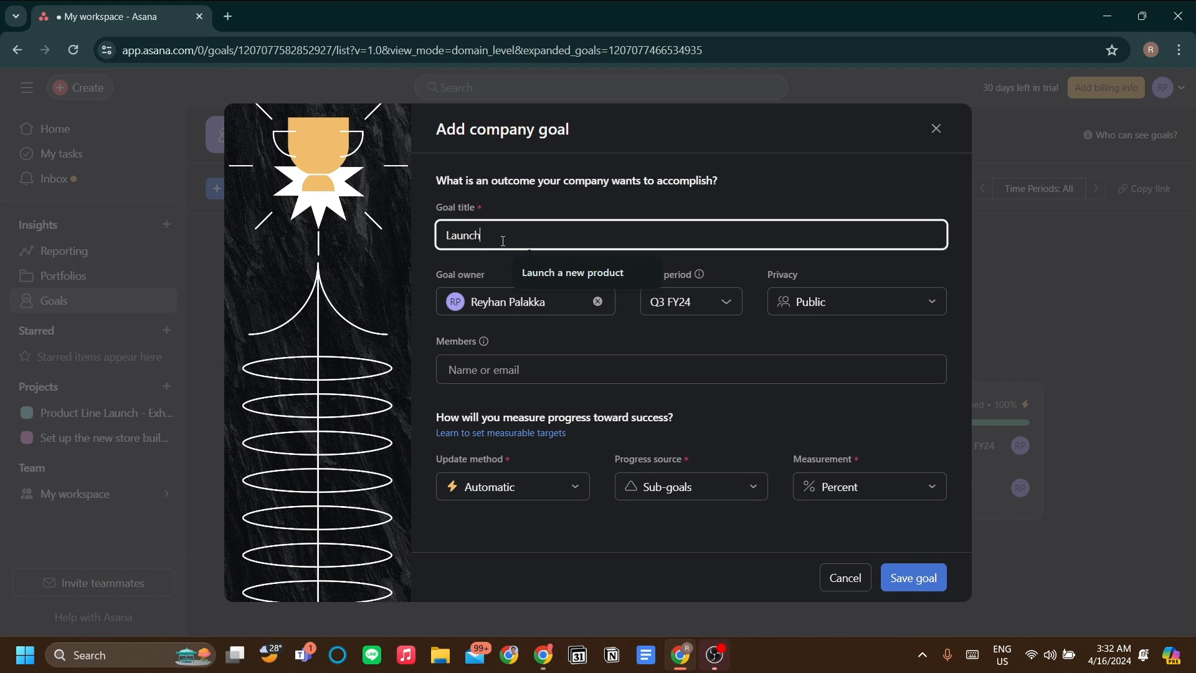
text( a new recy)
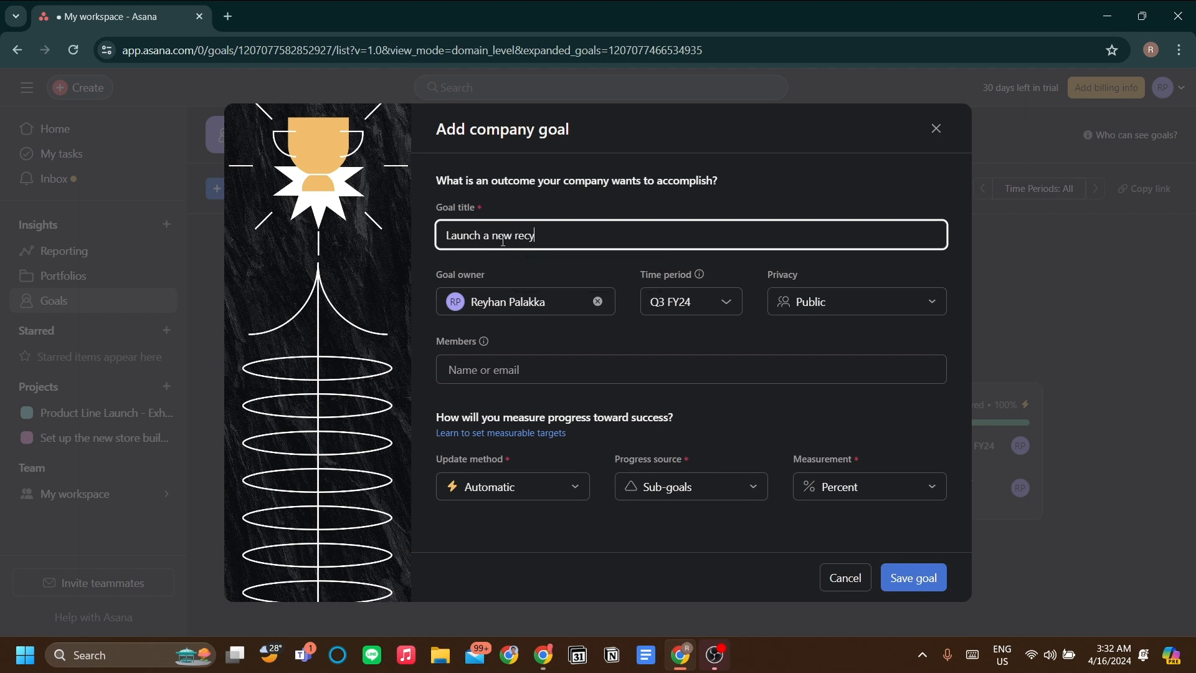
text(cled material product)
click(667, 361)
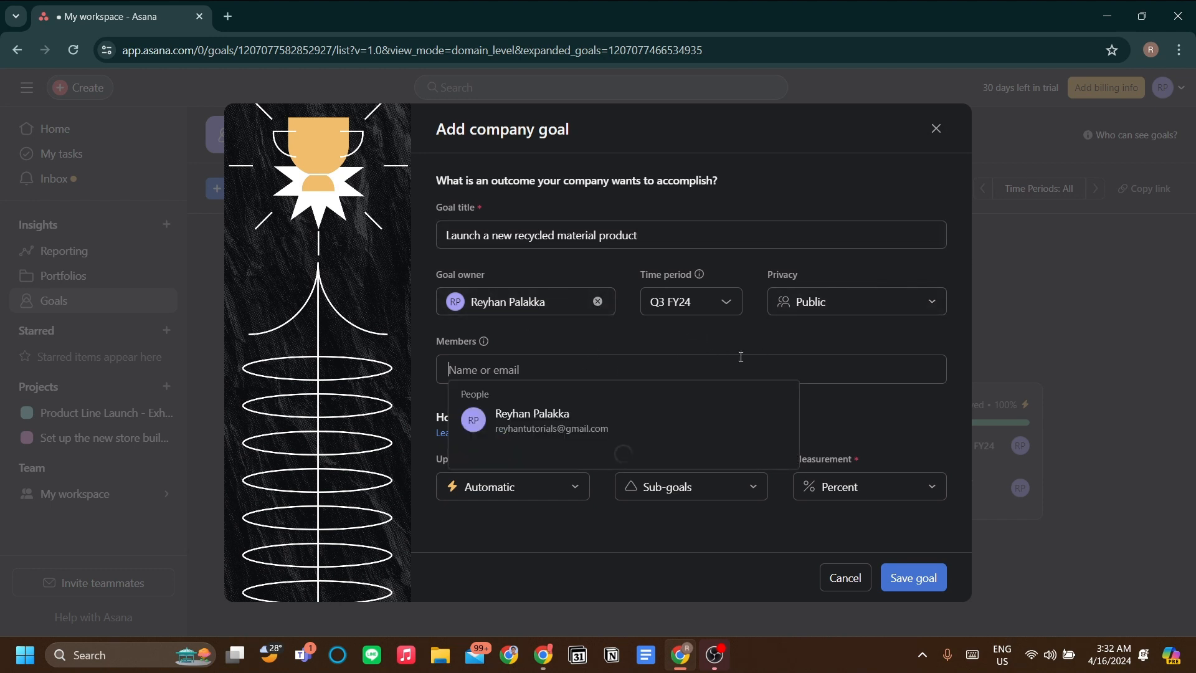
click(631, 345)
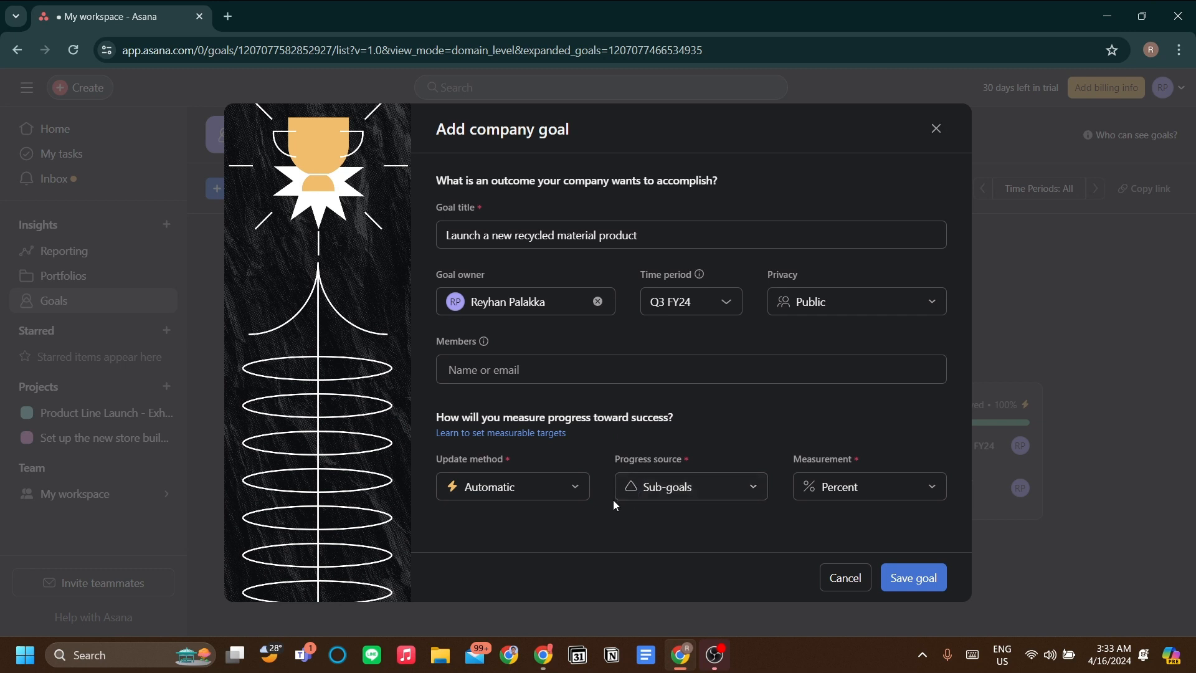
Step: Choose the Automatic update method for the goal's progress, save the goal, and look over its page
click(575, 496)
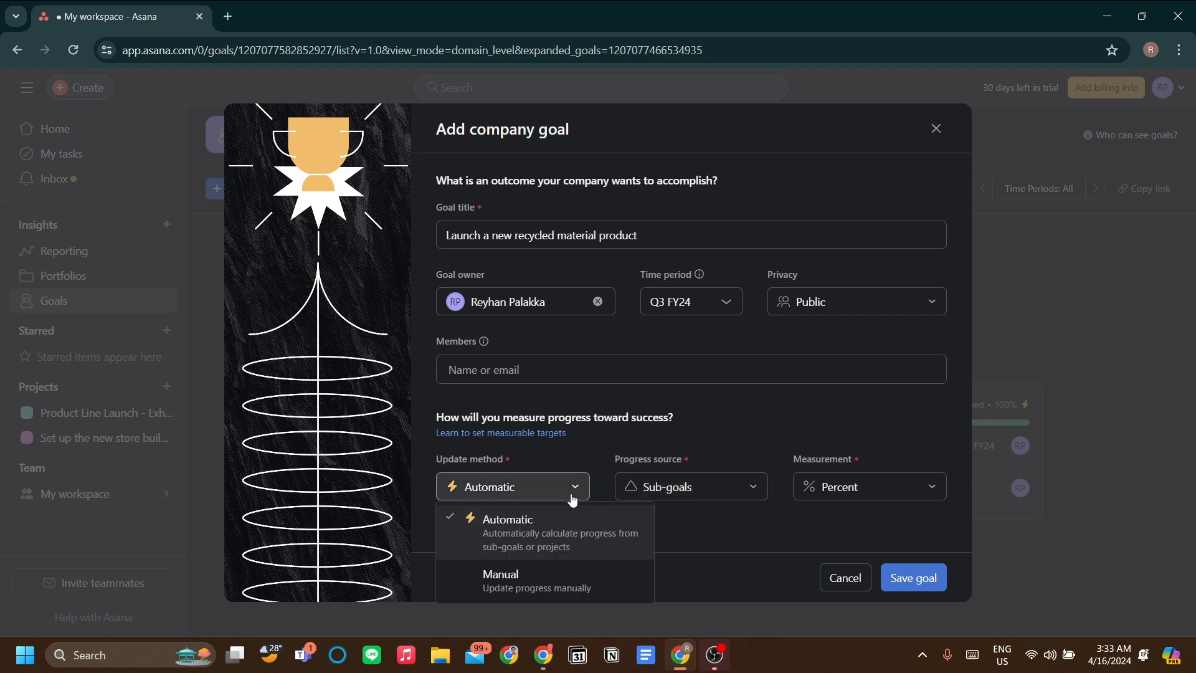
click(586, 530)
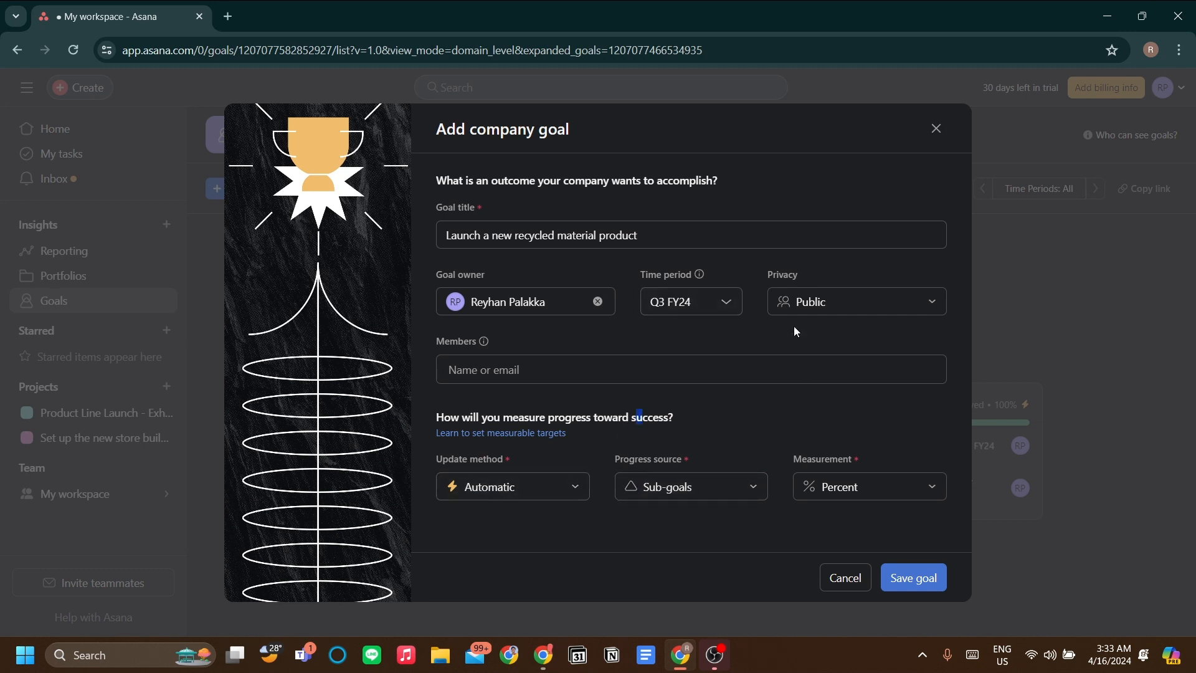
click(911, 582)
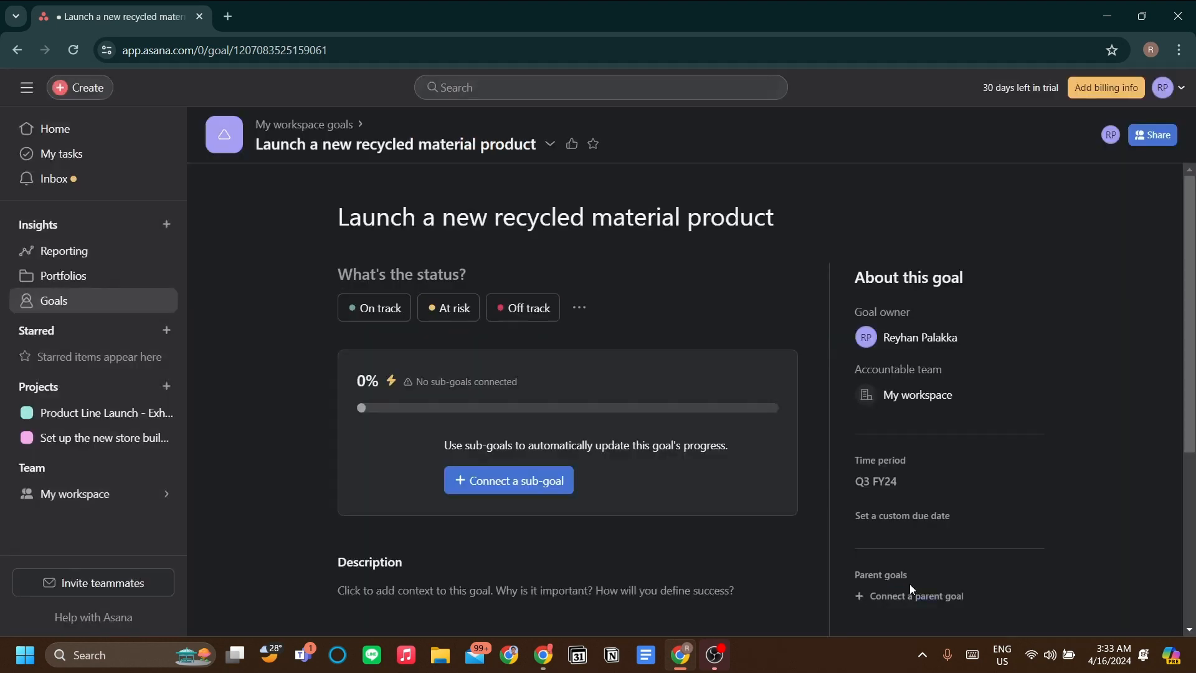
scroll(661, 273, down, 3)
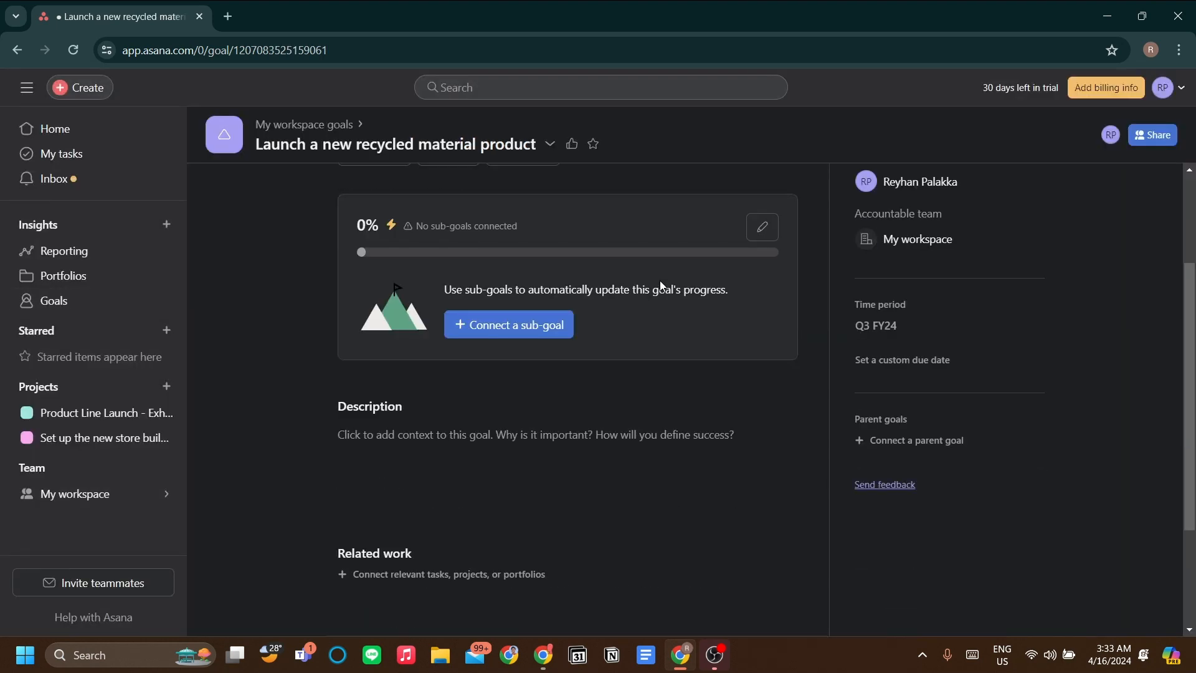
scroll(660, 282, up, 3)
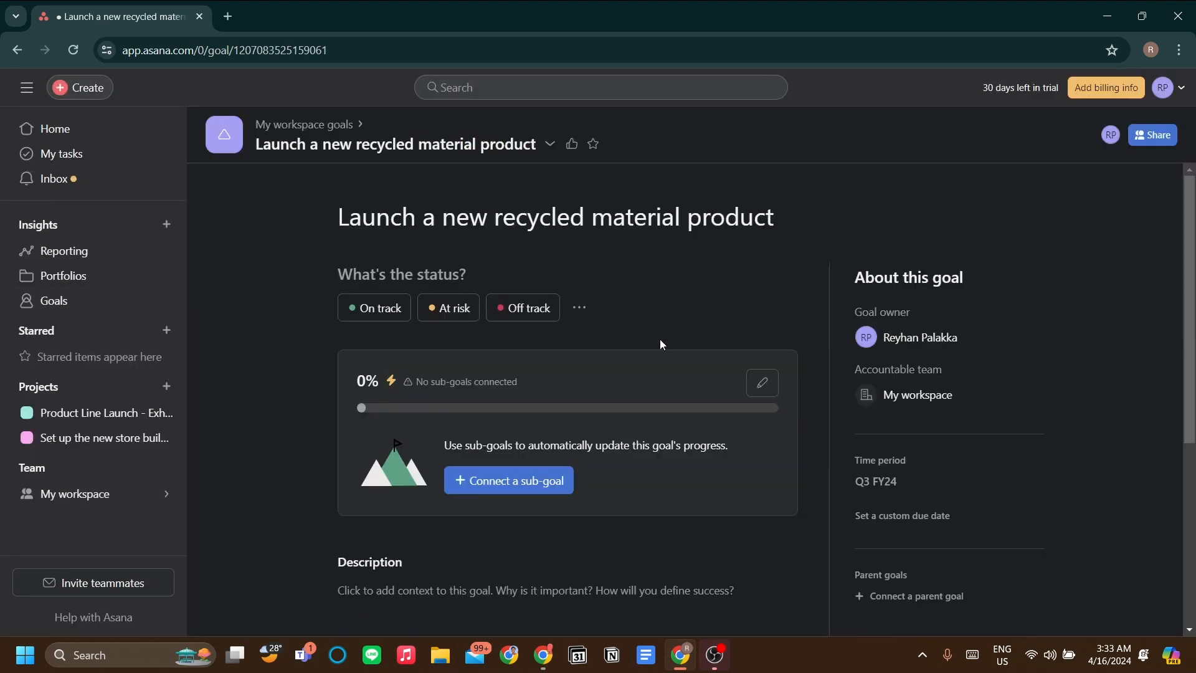
Step: Return to the workspace goals overview, reopen the "Launch a new recycled material product" goal, and examine its page
click(51, 310)
scroll(894, 404, down, 2)
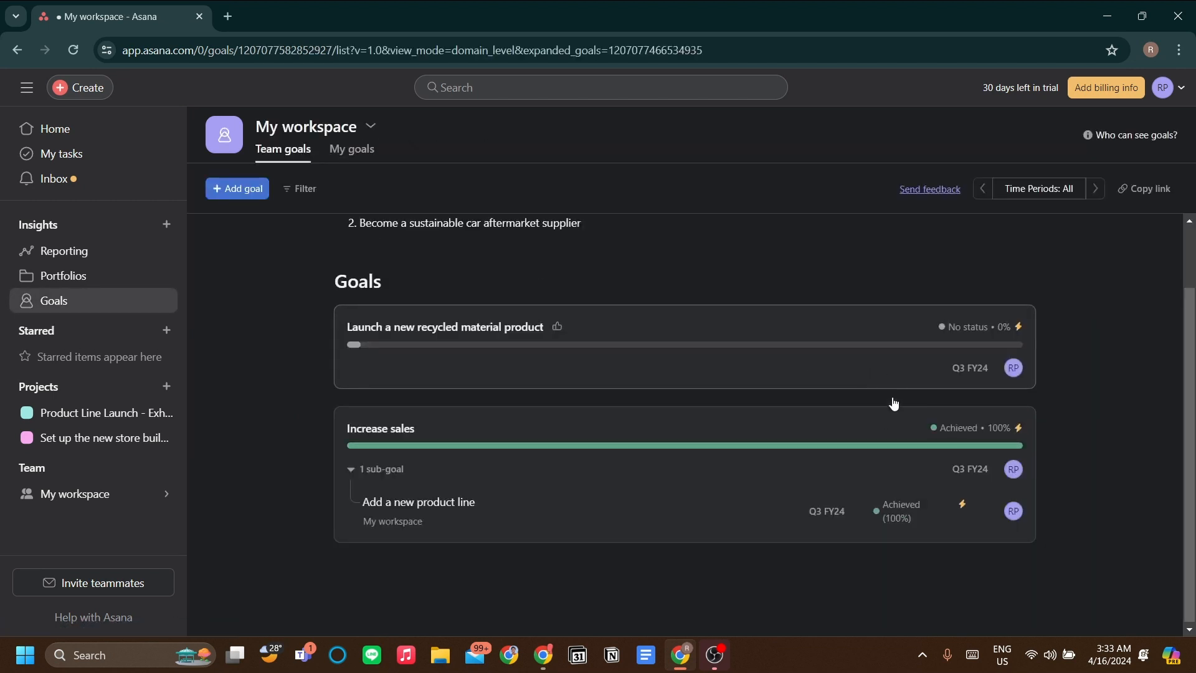
click(652, 335)
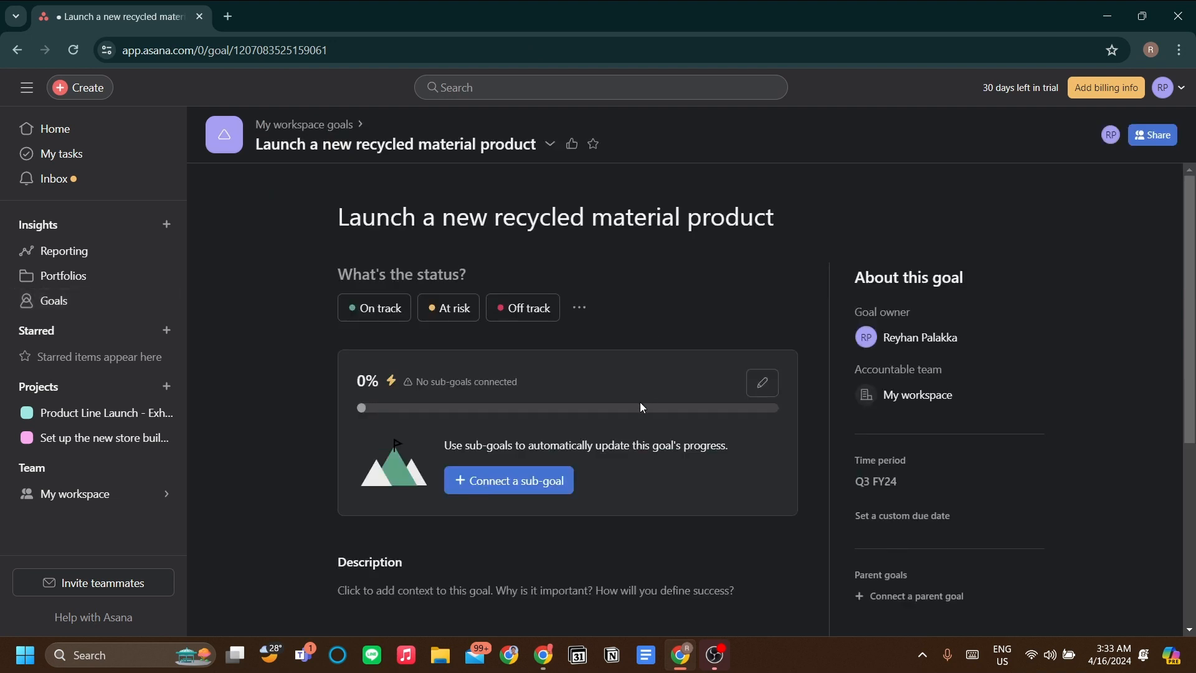
scroll(595, 375, down, 5)
scroll(596, 370, up, 5)
scroll(632, 372, down, 3)
scroll(632, 371, up, 3)
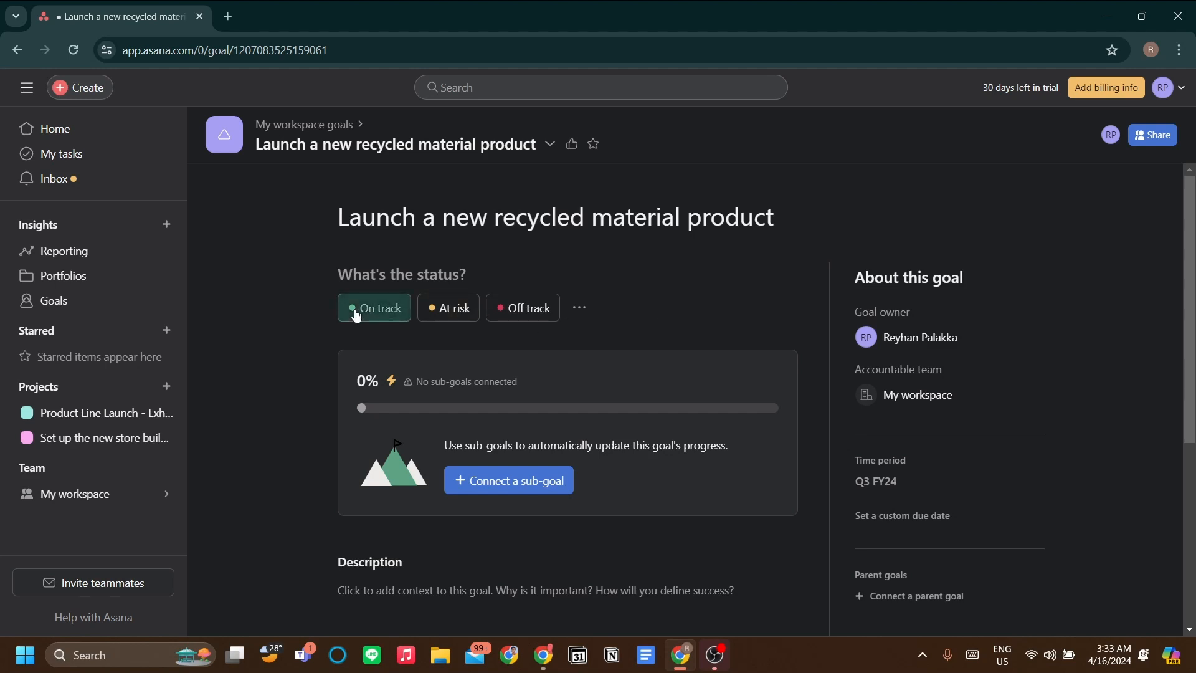
Step: Start a status update for the recycled material product goal with the status On track
click(581, 312)
click(610, 273)
click(385, 309)
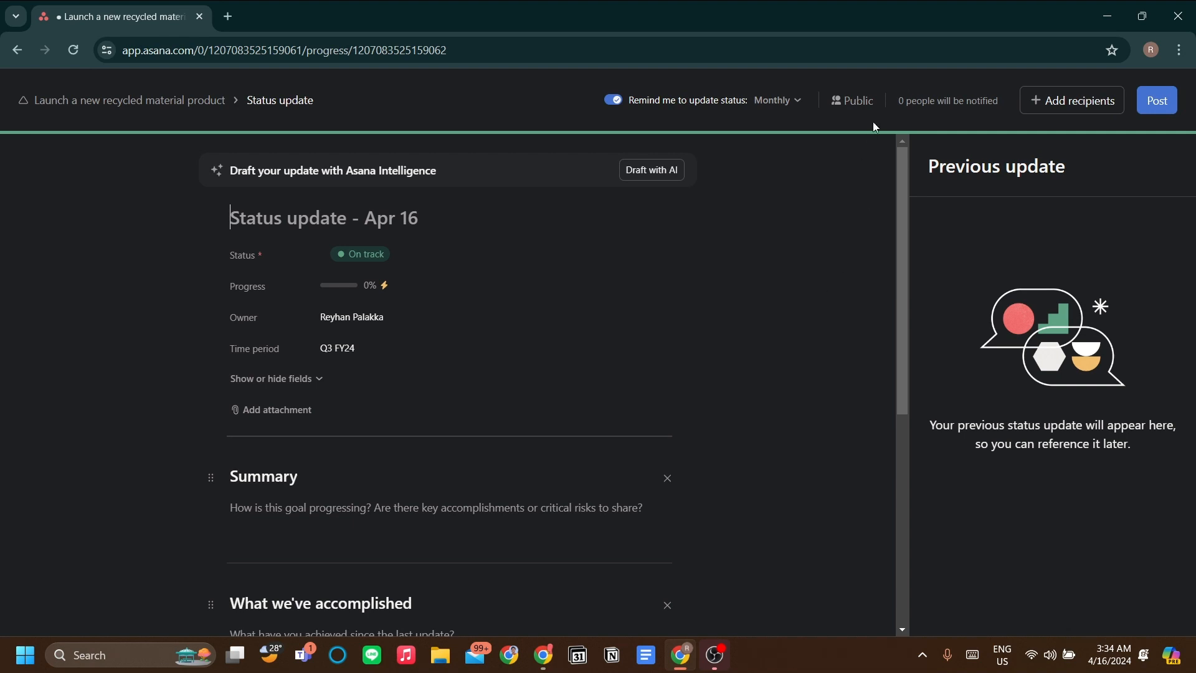
Step: Examine the status update form, including its recipient settings and the Summary, What we've accomplished, What's blocked and Next steps sections
mouse_move(899, 106)
mouse_down()
mouse_move(954, 102)
mouse_move(921, 104)
mouse_up()
click(959, 117)
scroll(635, 261, down, 1)
scroll(655, 315, up, 1)
scroll(593, 327, down, 5)
scroll(593, 327, up, 5)
scroll(662, 373, down, 3)
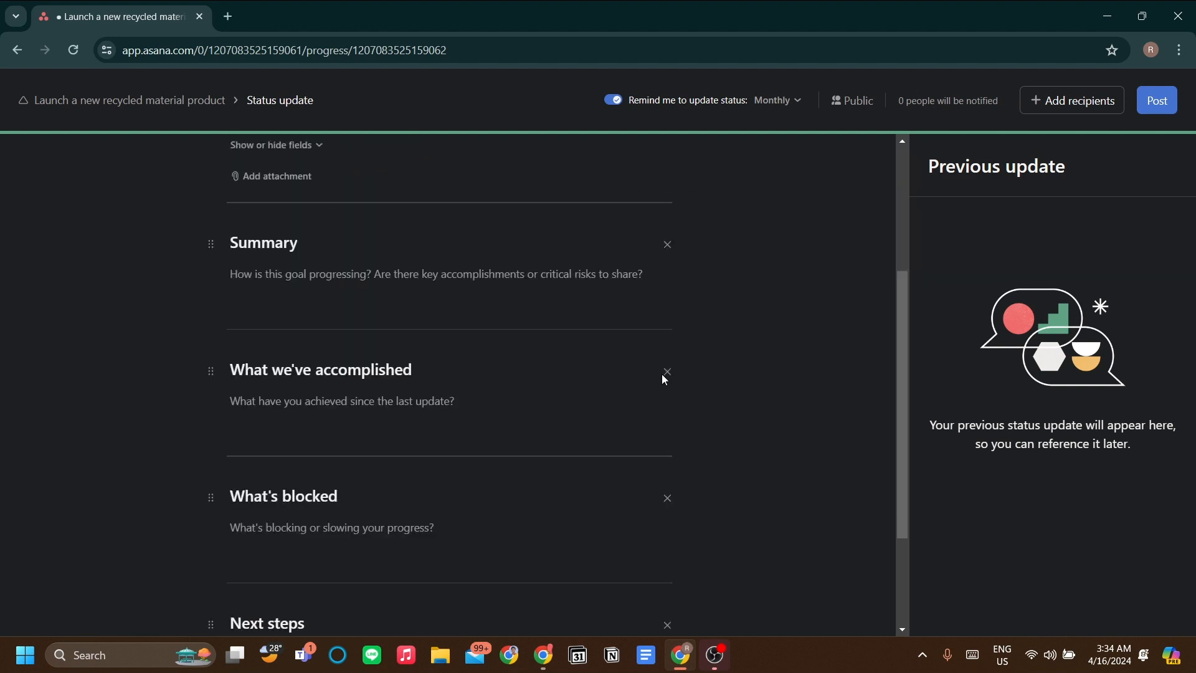
scroll(663, 380, down, 3)
scroll(592, 348, up, 5)
scroll(545, 328, down, 4)
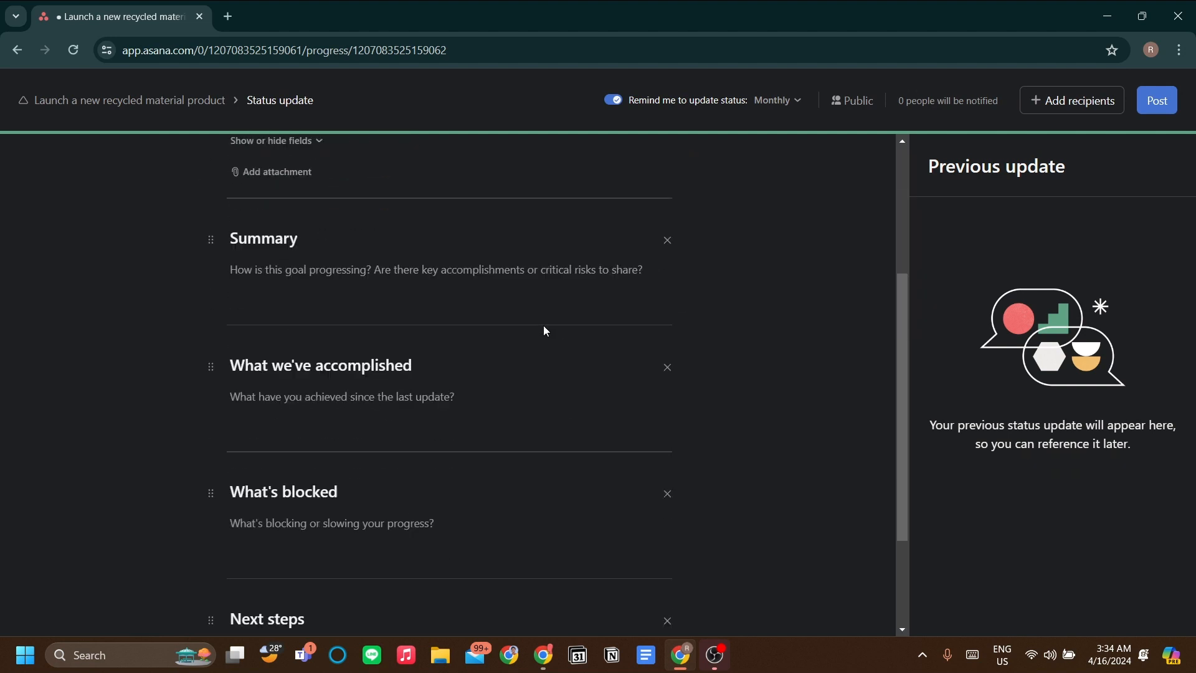
scroll(421, 414, down, 1)
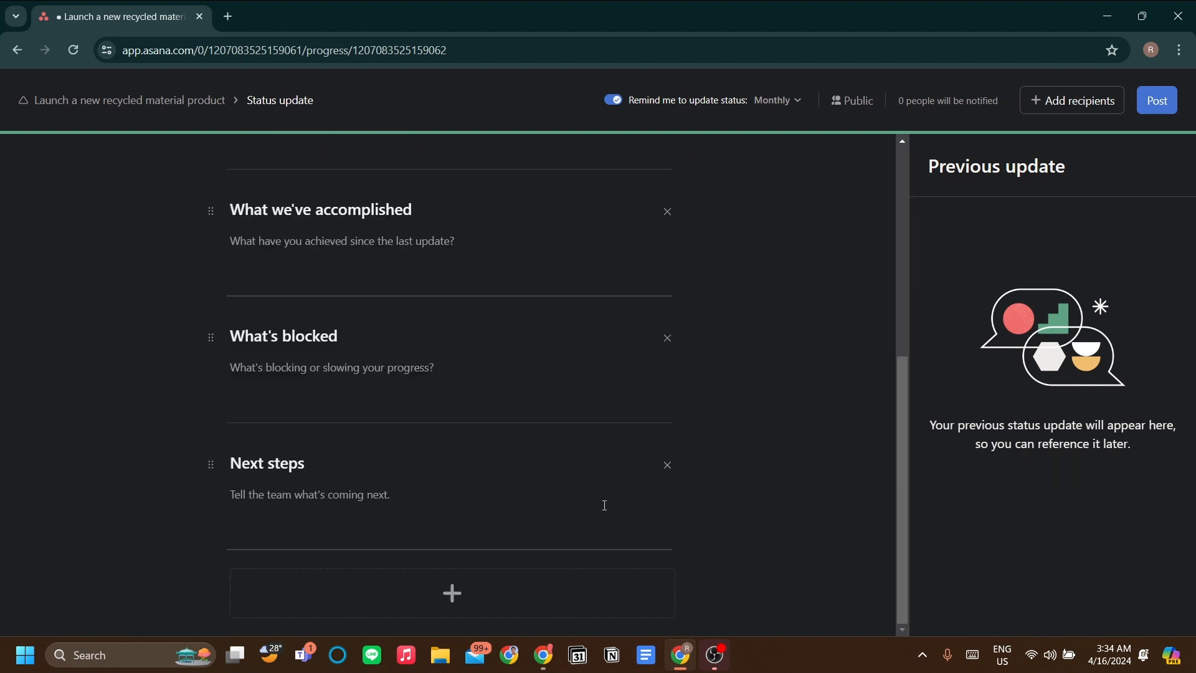
scroll(592, 486, up, 1)
scroll(582, 470, down, 1)
scroll(394, 421, up, 5)
scroll(391, 394, down, 5)
scroll(270, 314, up, 5)
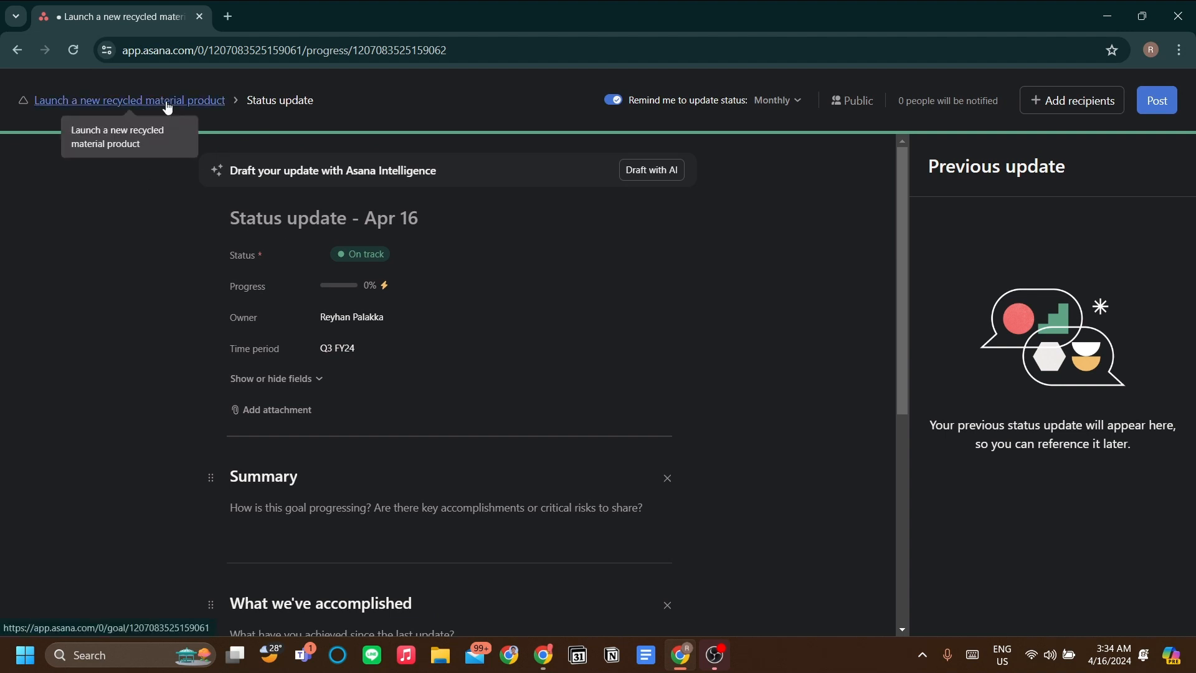
scroll(459, 558, down, 6)
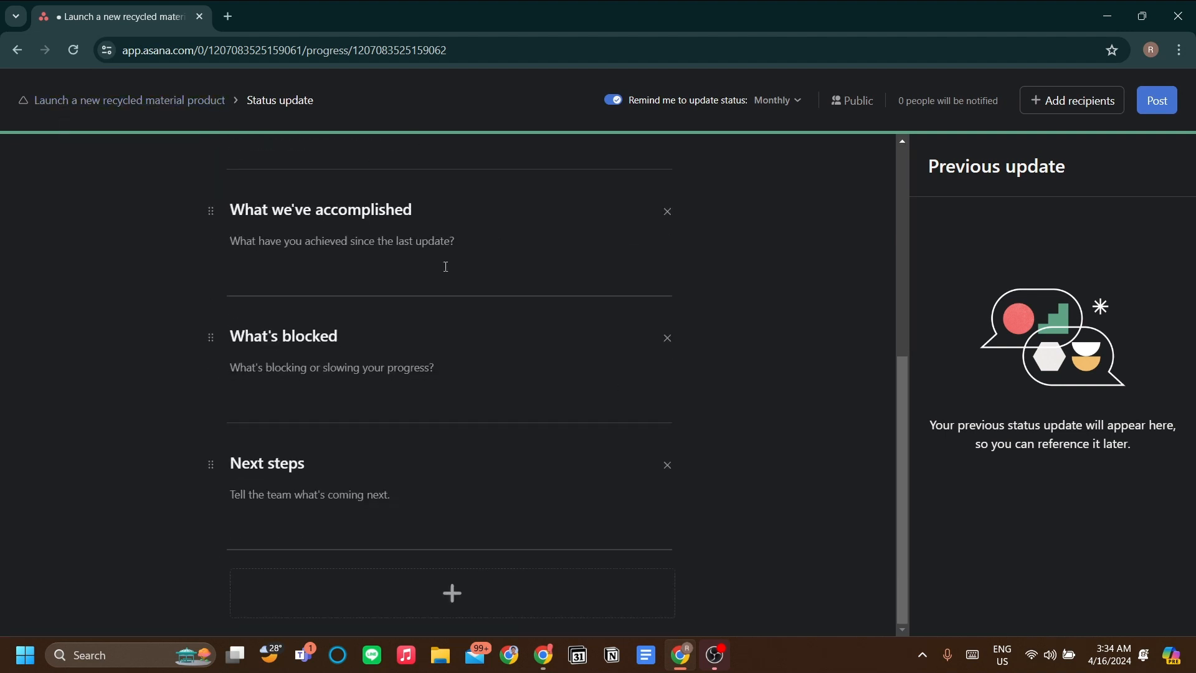
Step: Add an empty section at the end of the status update and remove it again
click(484, 597)
scroll(573, 498, down, 1)
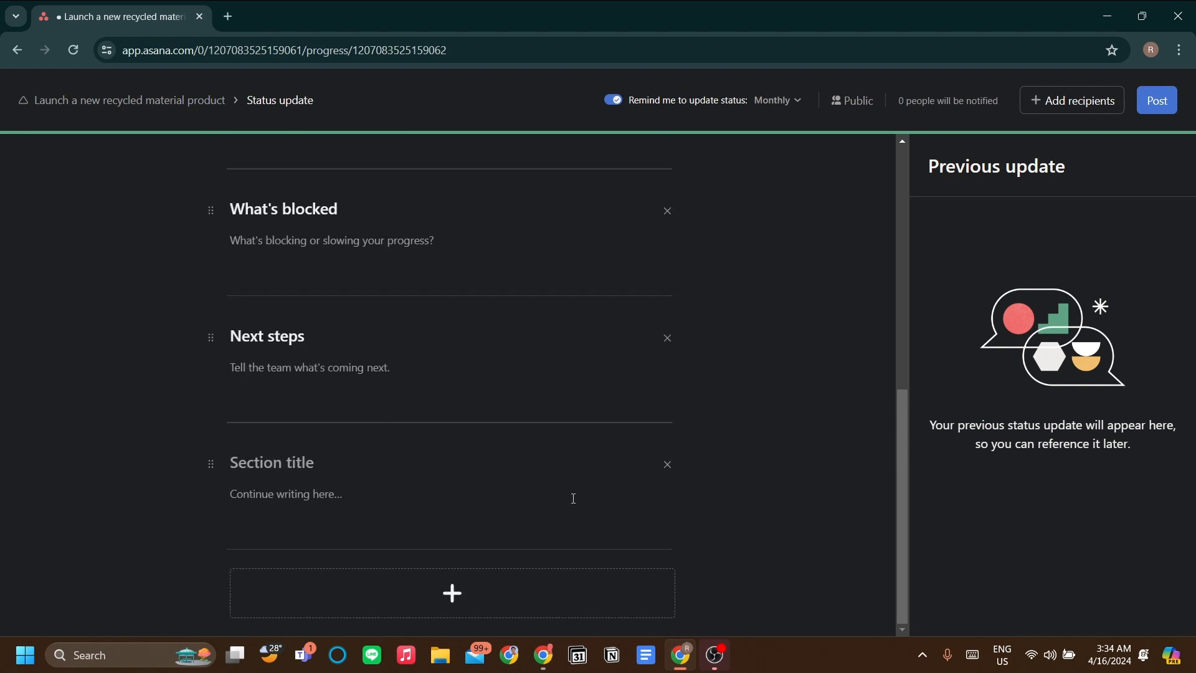
click(667, 465)
scroll(831, 353, up, 10)
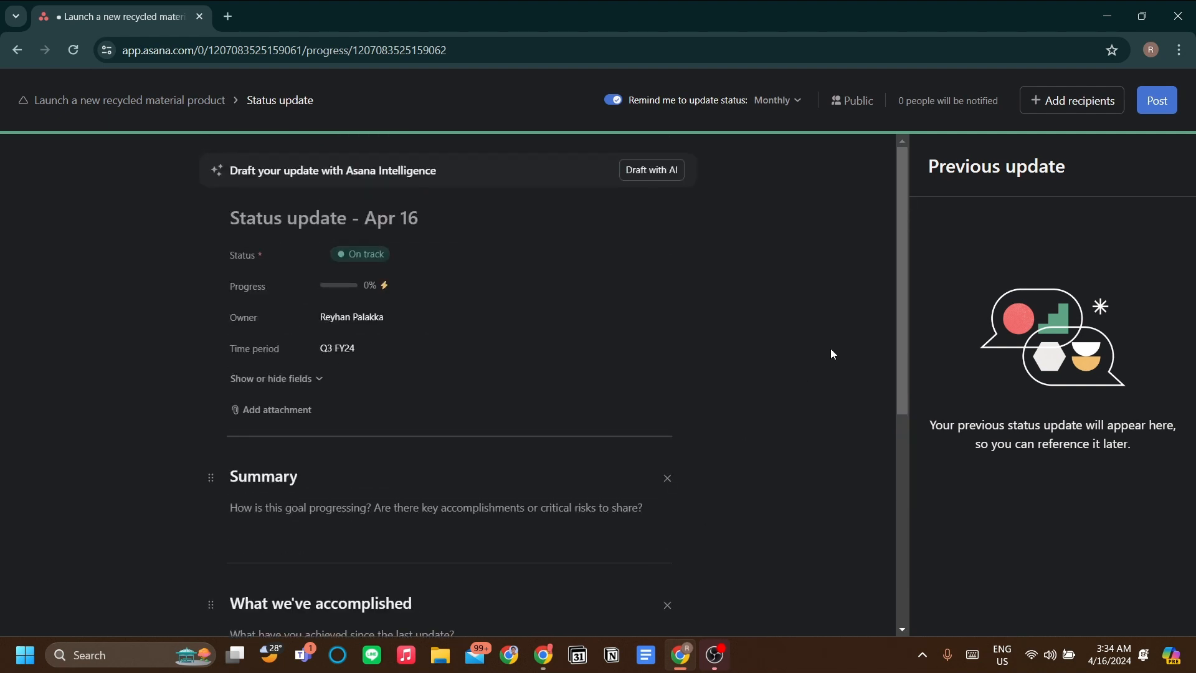
Step: Generate an AI draft of the status update with the default settings and read through its sections
click(662, 171)
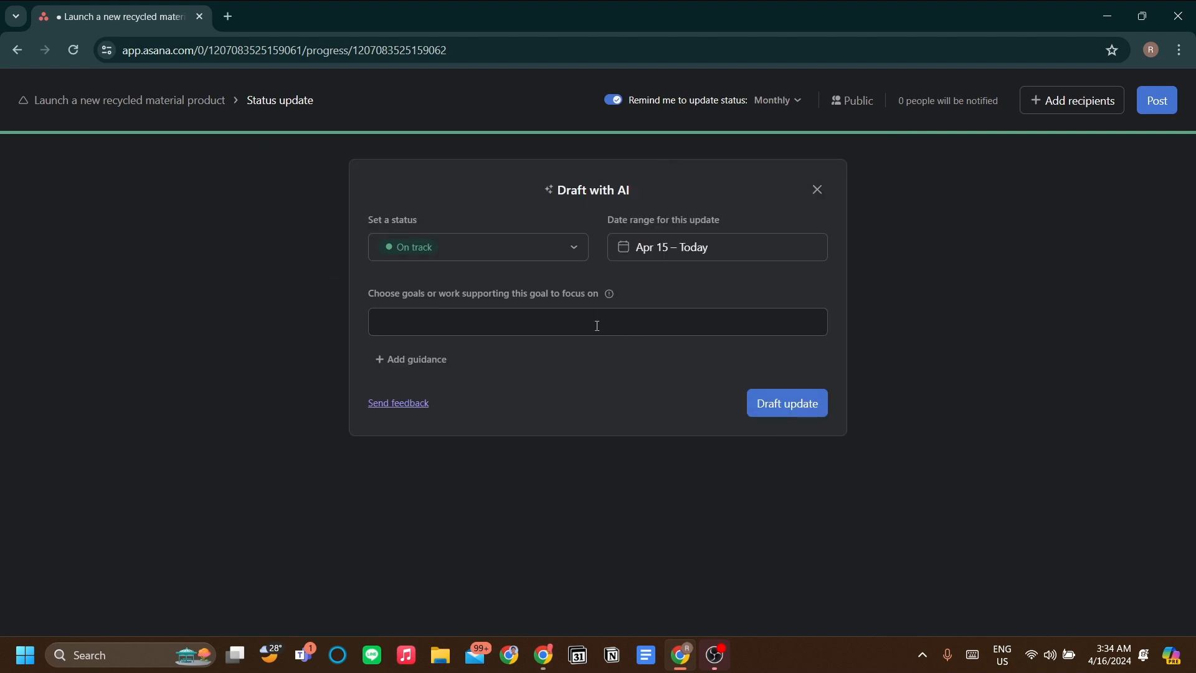
click(788, 402)
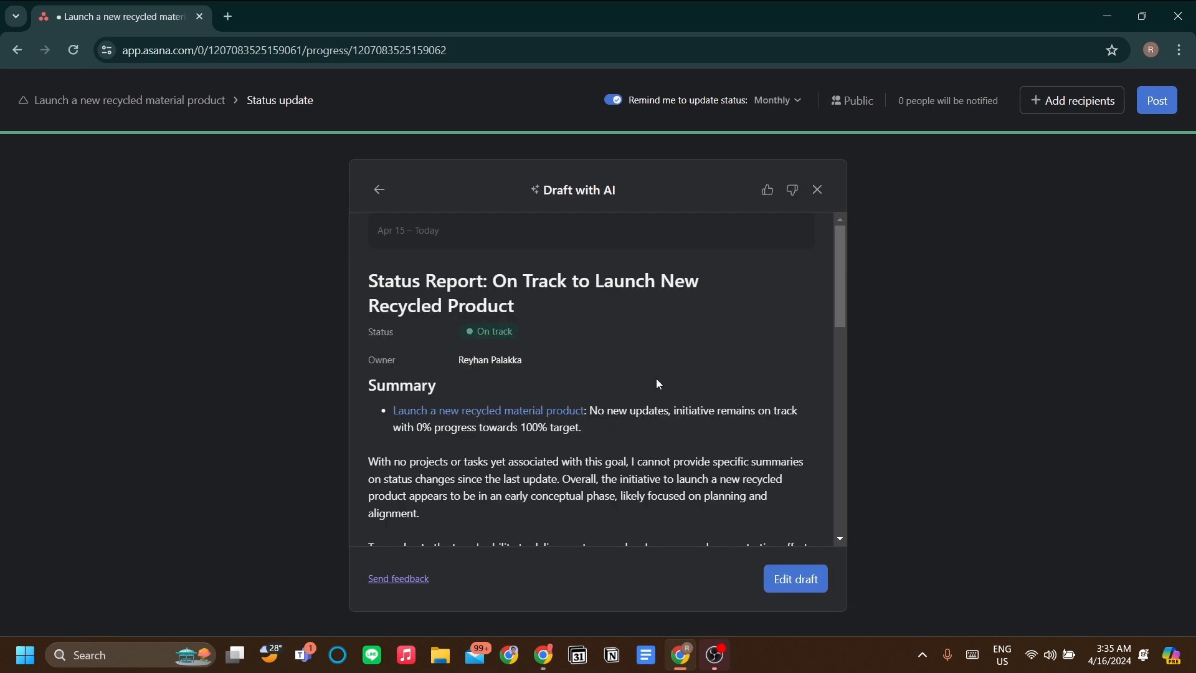
scroll(654, 379, down, 4)
scroll(654, 380, up, 4)
scroll(550, 334, down, 1)
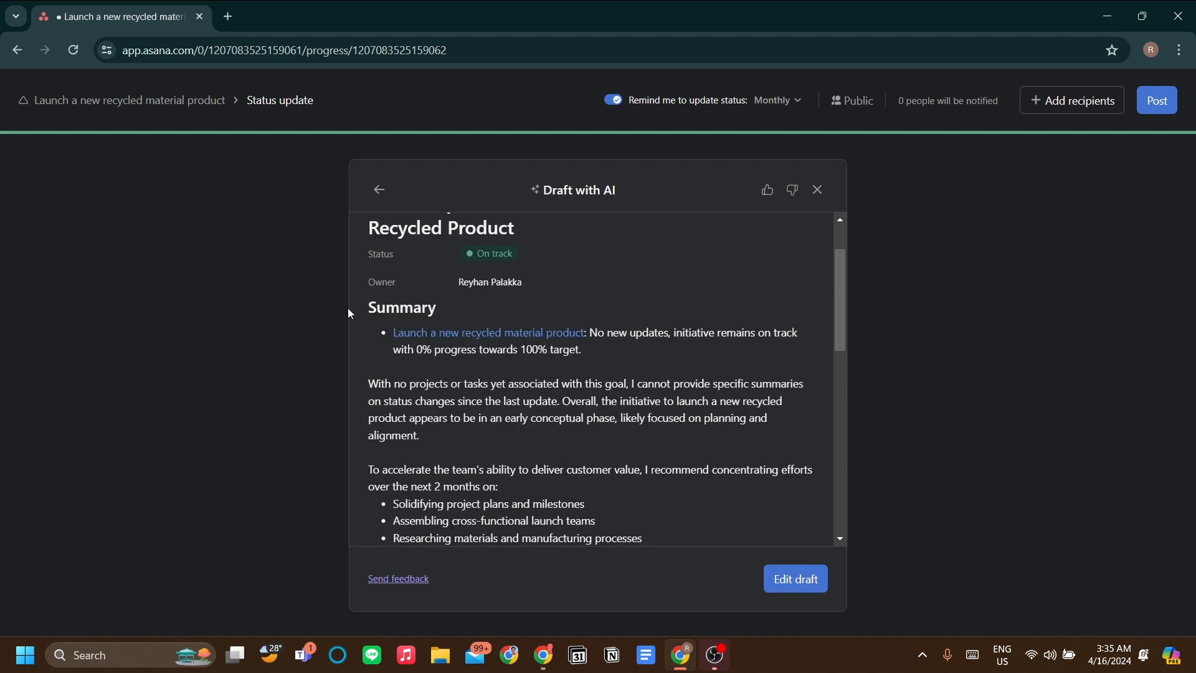
scroll(436, 349, down, 4)
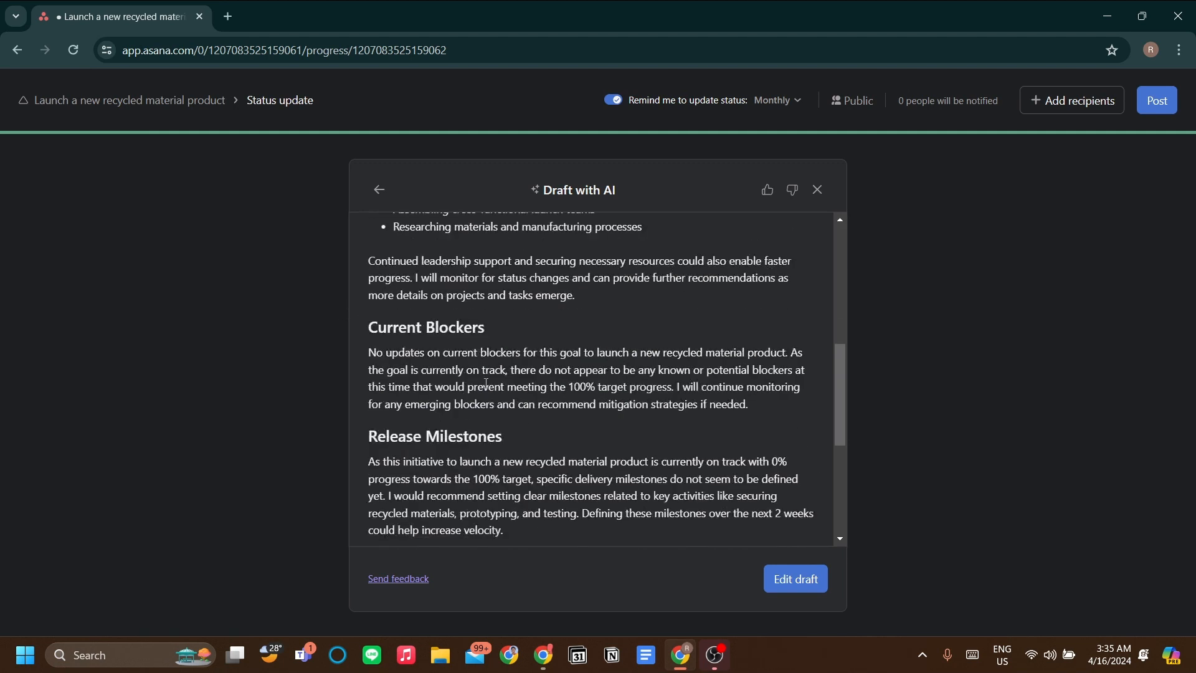
scroll(509, 405, down, 4)
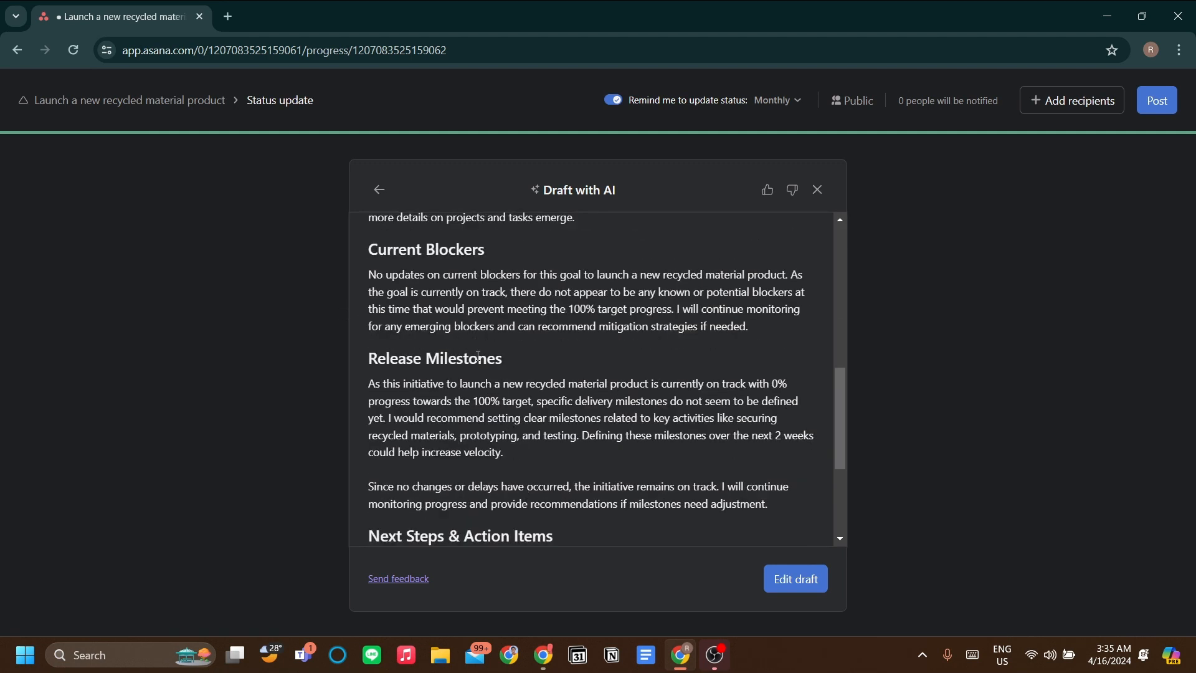
scroll(585, 441, up, 10)
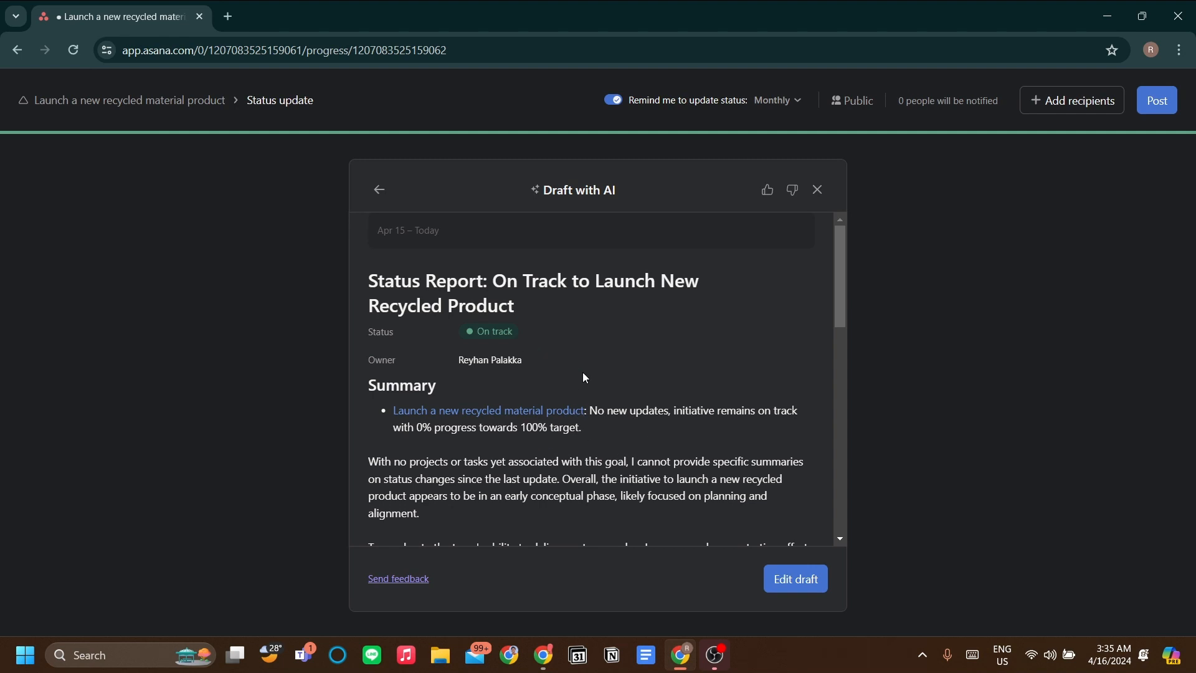
scroll(583, 374, down, 1)
scroll(584, 378, up, 1)
Step: Transfer the AI draft into the status update editor, review it, and post the update
click(795, 578)
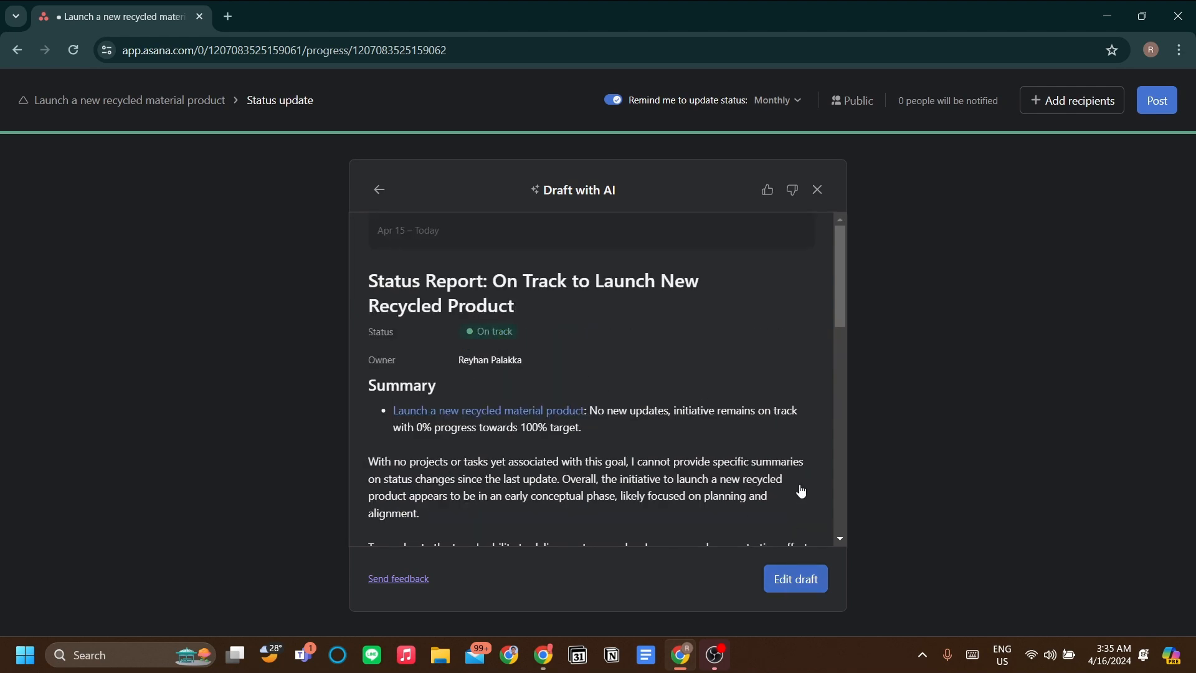
scroll(800, 379, down, 3)
scroll(800, 379, down, 10)
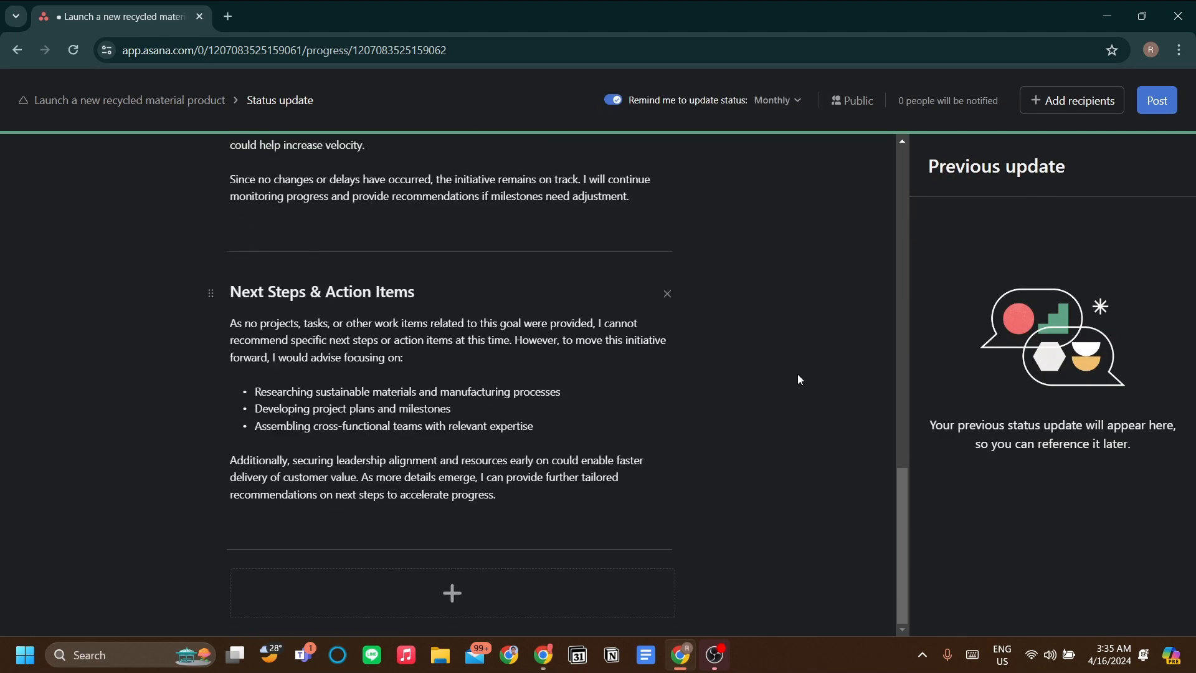
scroll(791, 398, up, 14)
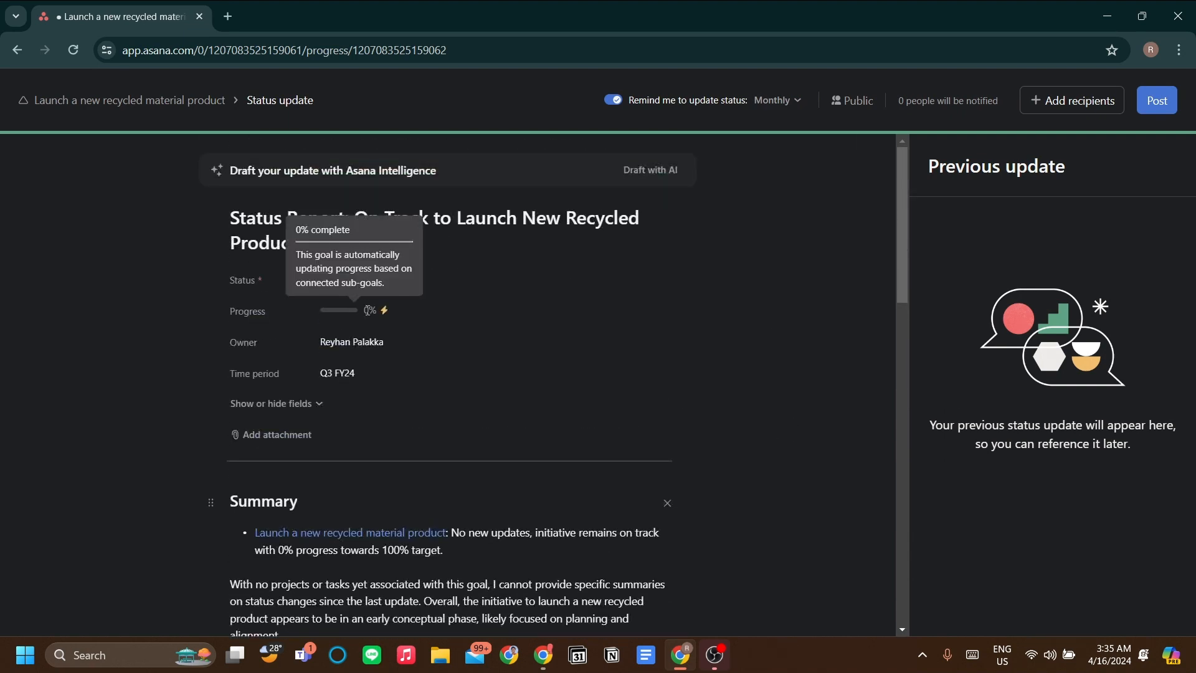
click(1168, 111)
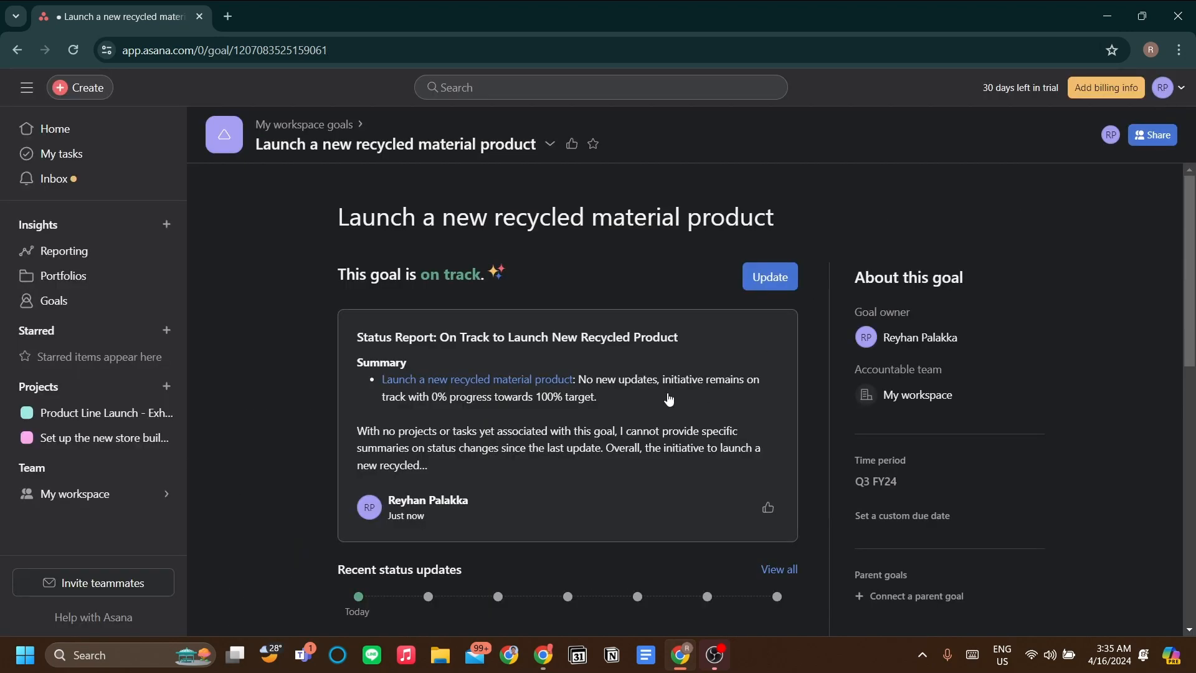
Step: Examine the goal page's posted status report, recent status updates, progress area and description
scroll(668, 399, down, 4)
scroll(660, 360, up, 4)
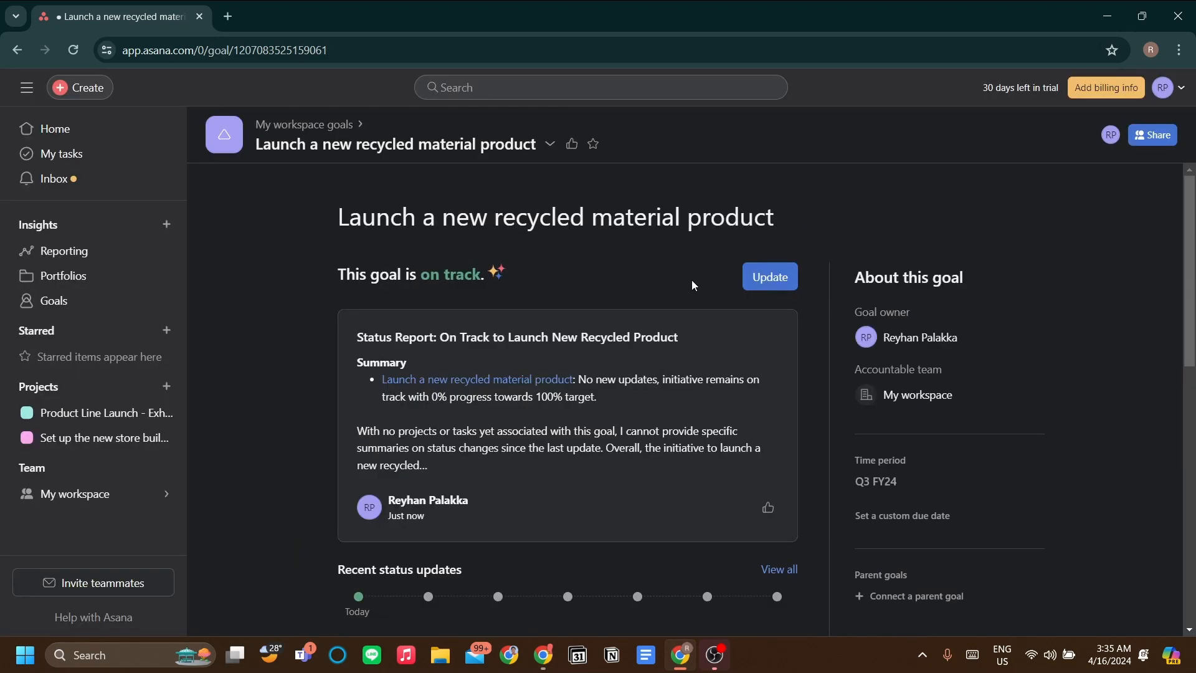
scroll(625, 285, down, 5)
scroll(624, 285, up, 5)
scroll(631, 285, down, 1)
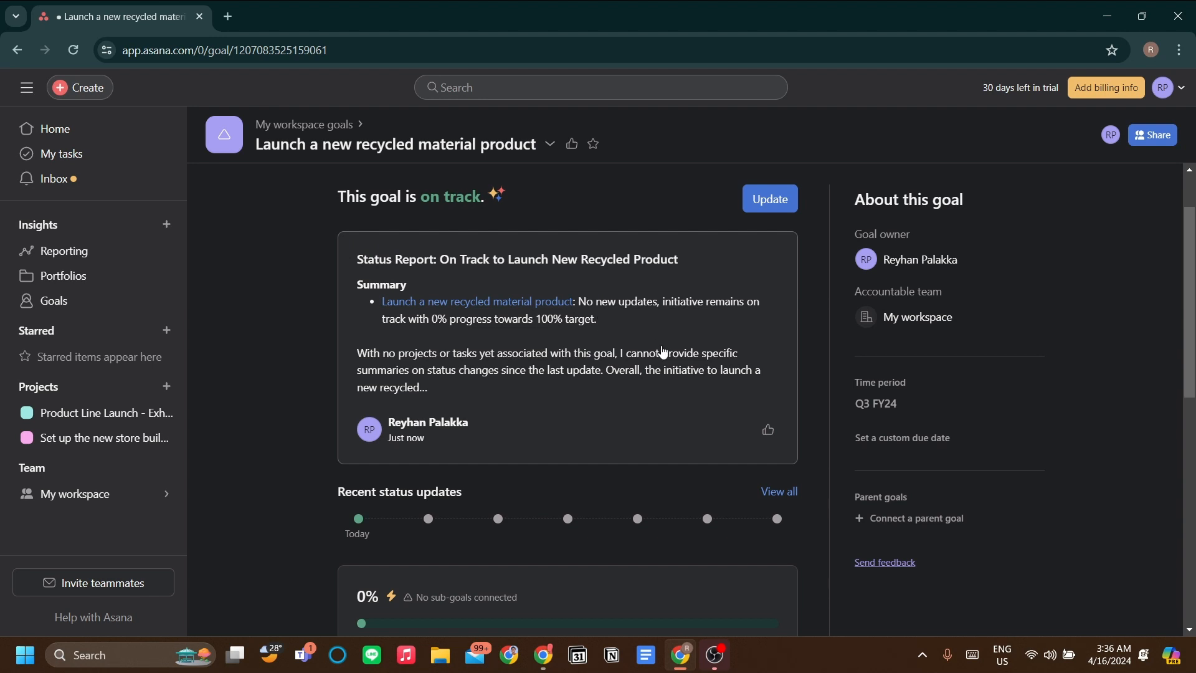
scroll(663, 353, up, 1)
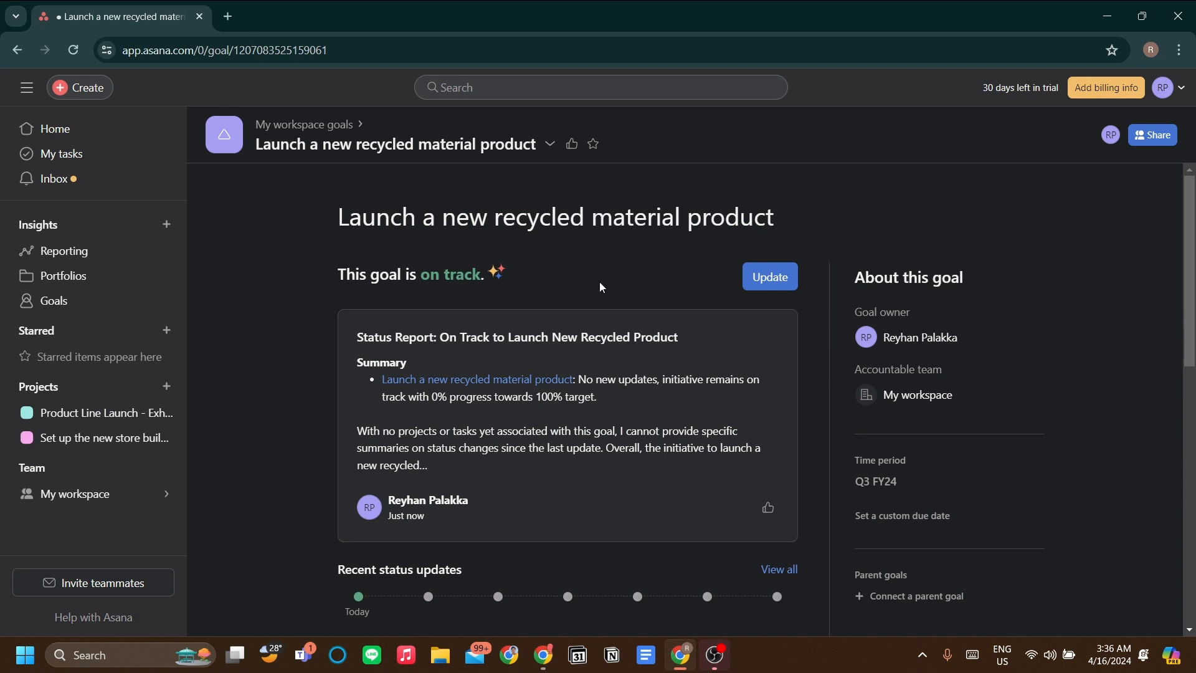
scroll(573, 312, down, 4)
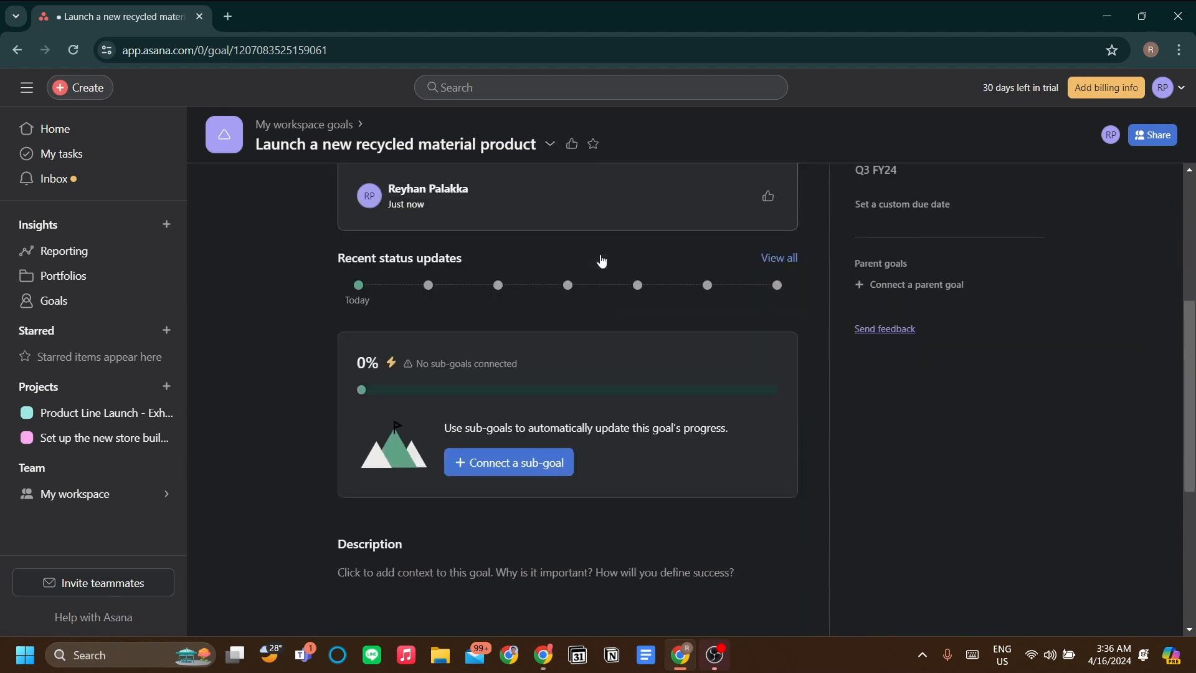
scroll(628, 416, down, 2)
scroll(629, 417, up, 4)
scroll(626, 415, down, 2)
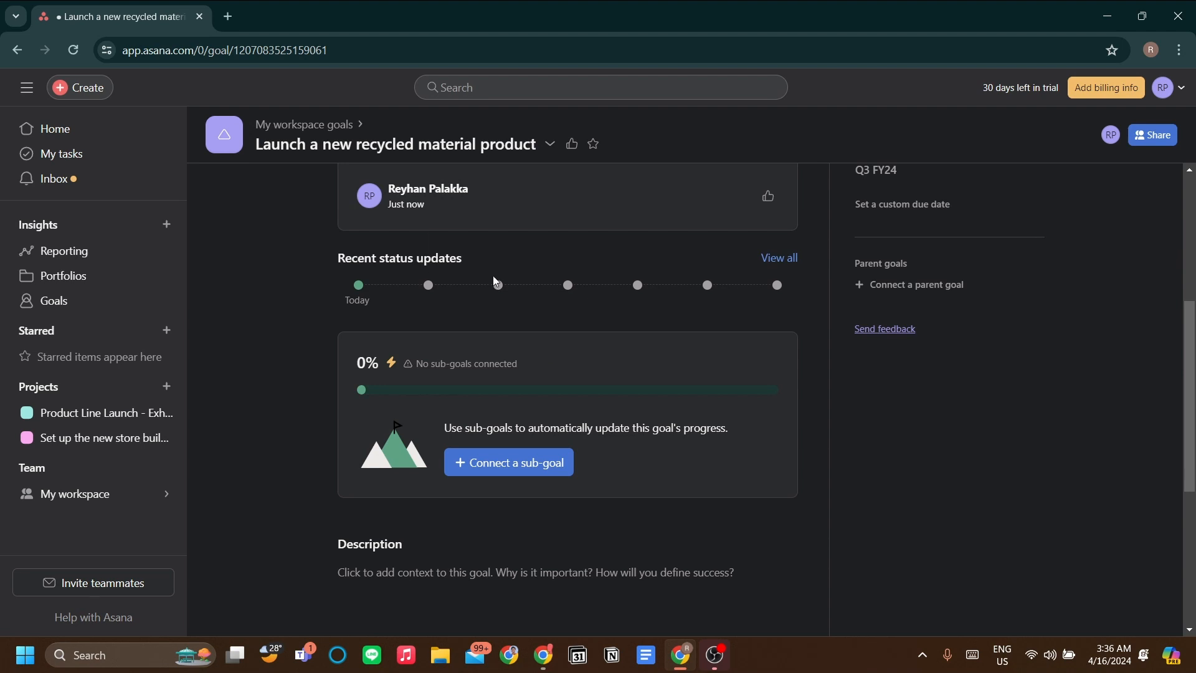
click(549, 145)
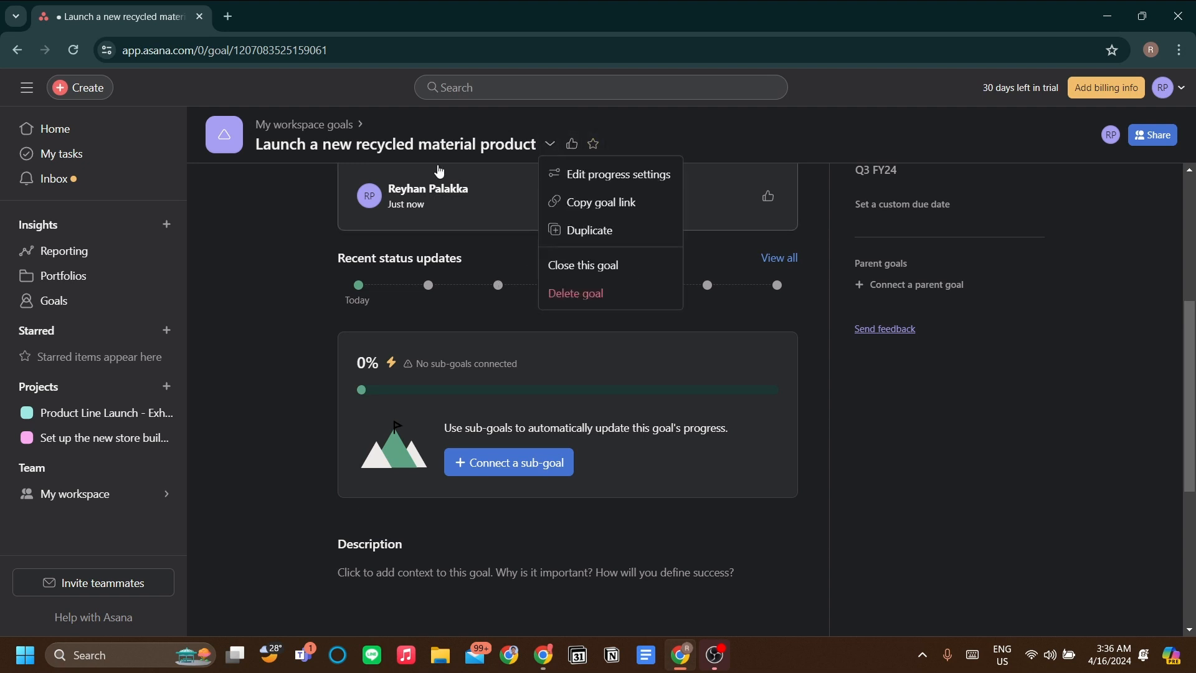
click(618, 178)
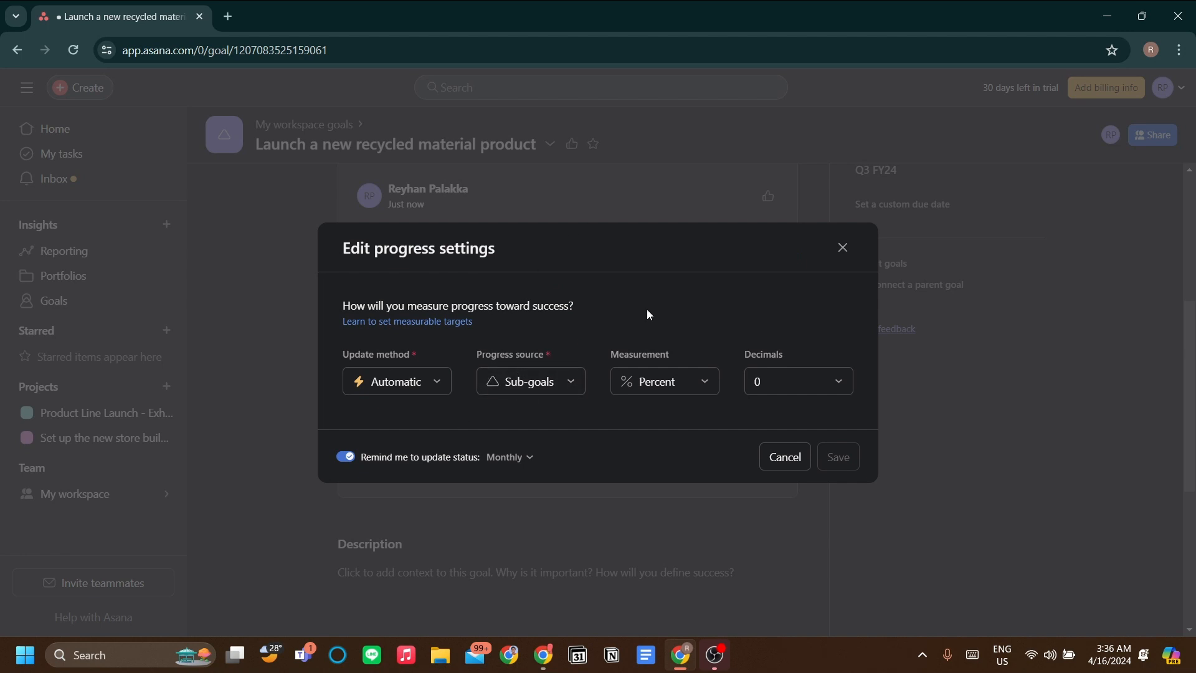
click(842, 248)
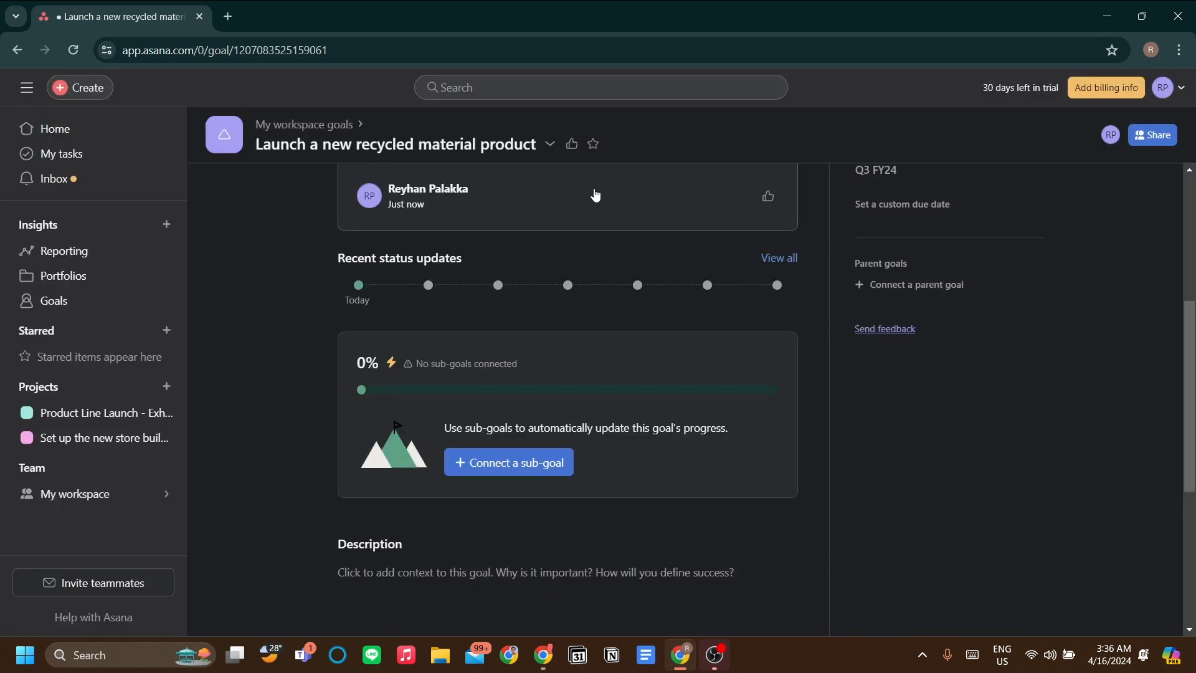
Step: Change the goal's progress settings to use Projects as the progress source, measured by Tasks complete, and save them
click(553, 152)
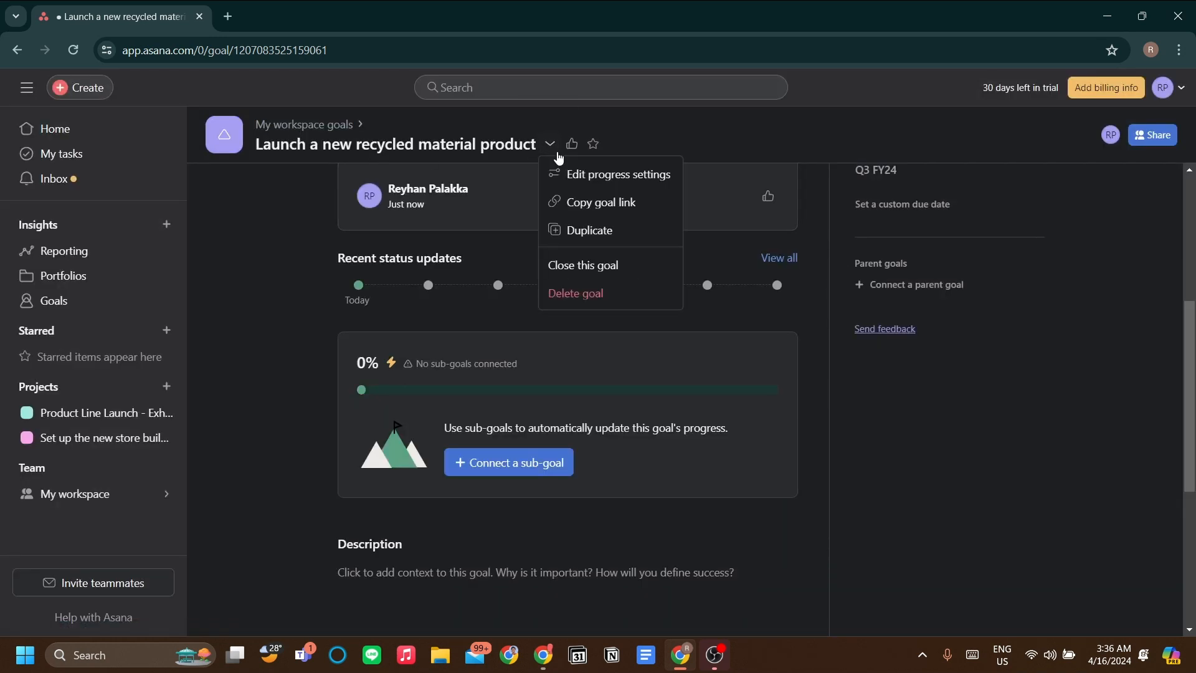
click(565, 173)
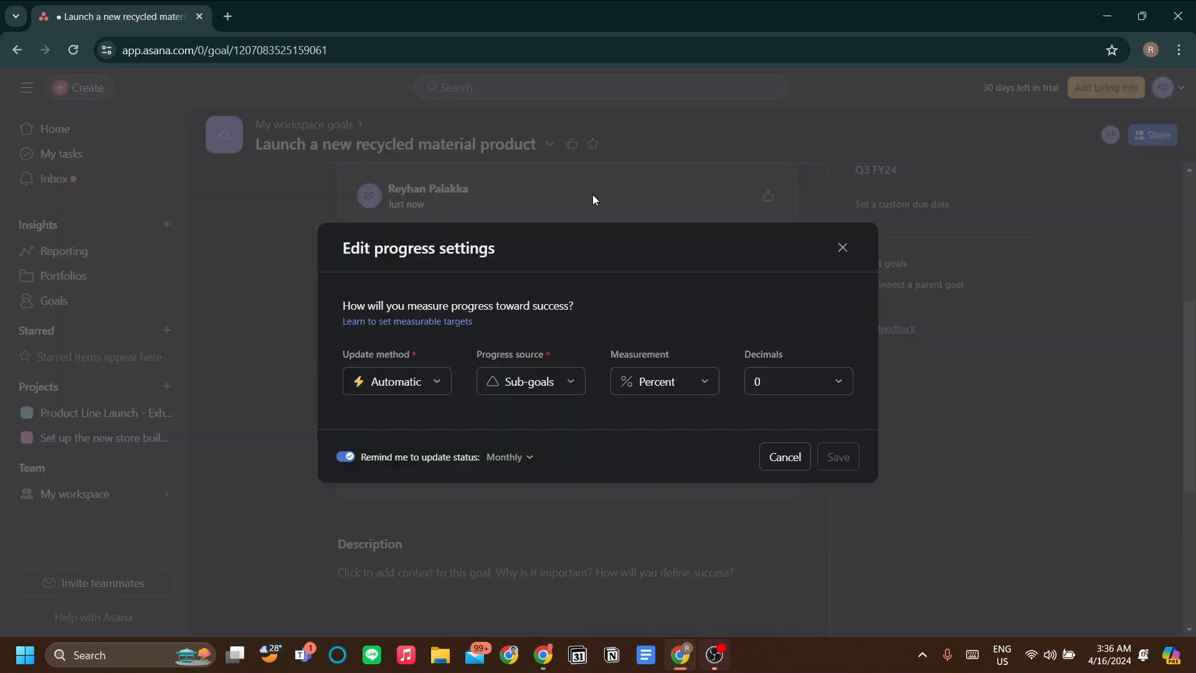
click(531, 381)
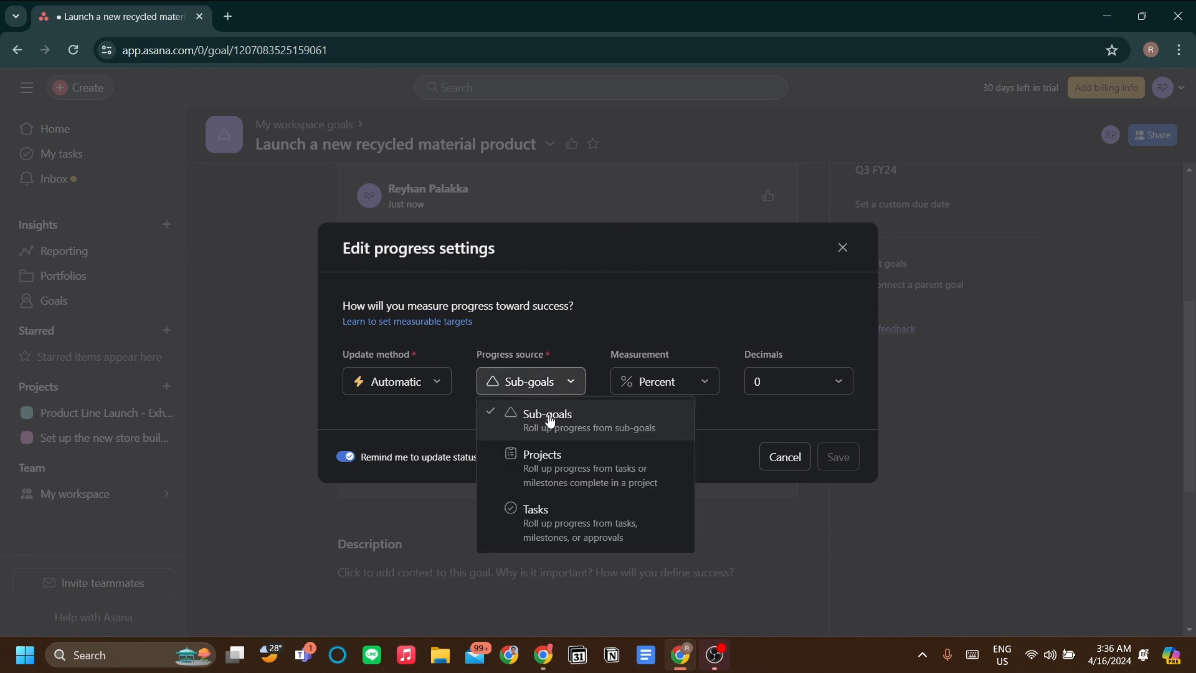
click(563, 453)
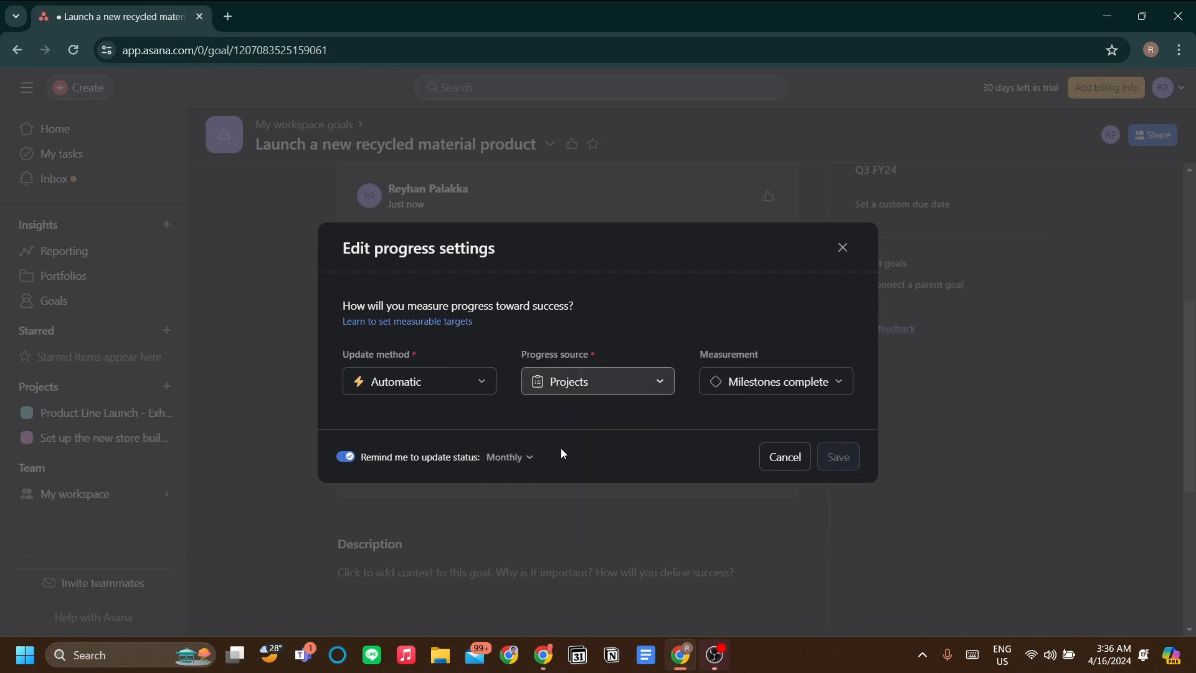
click(734, 390)
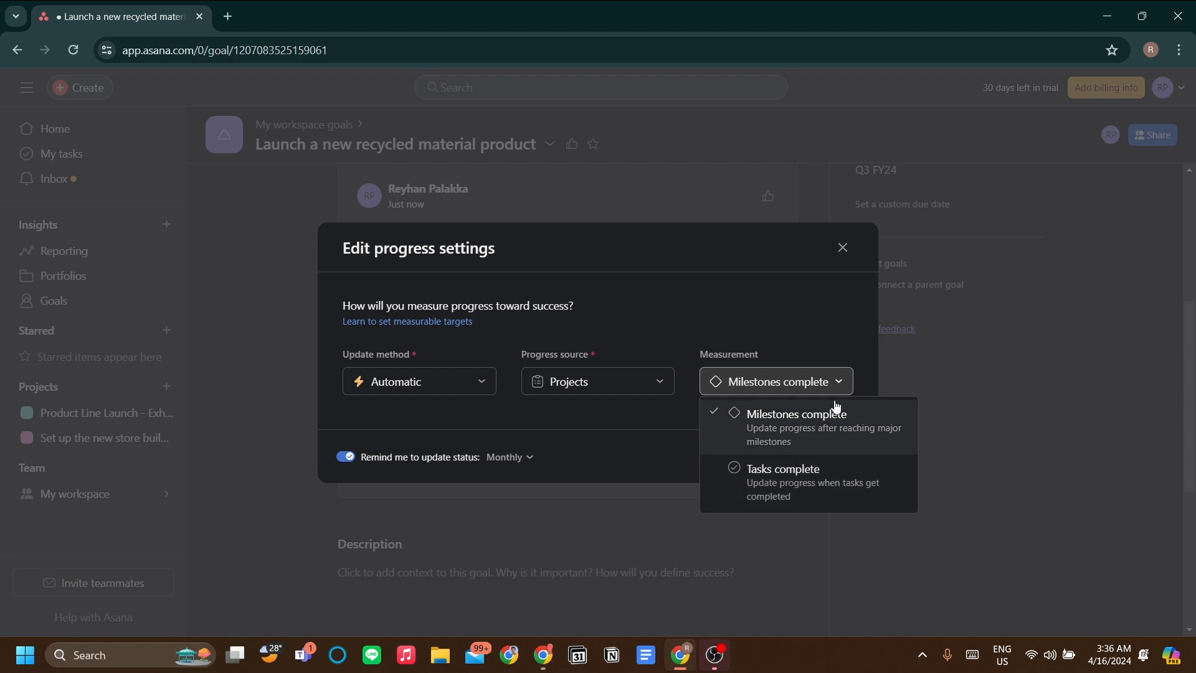
click(798, 483)
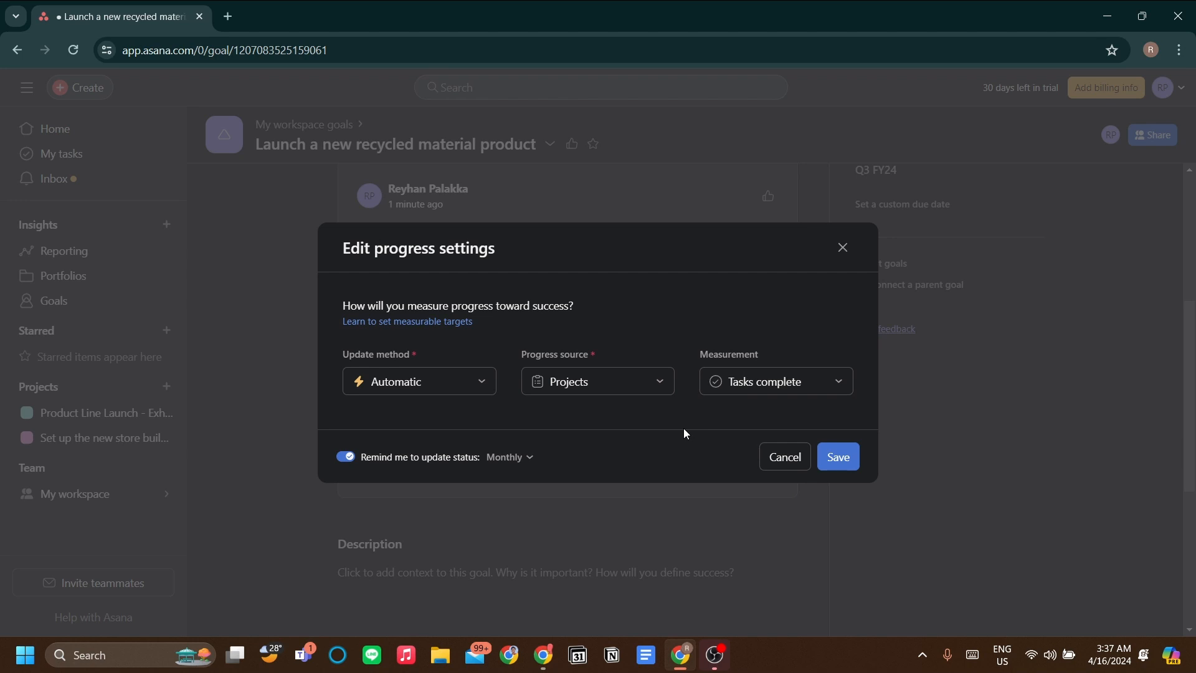
click(837, 458)
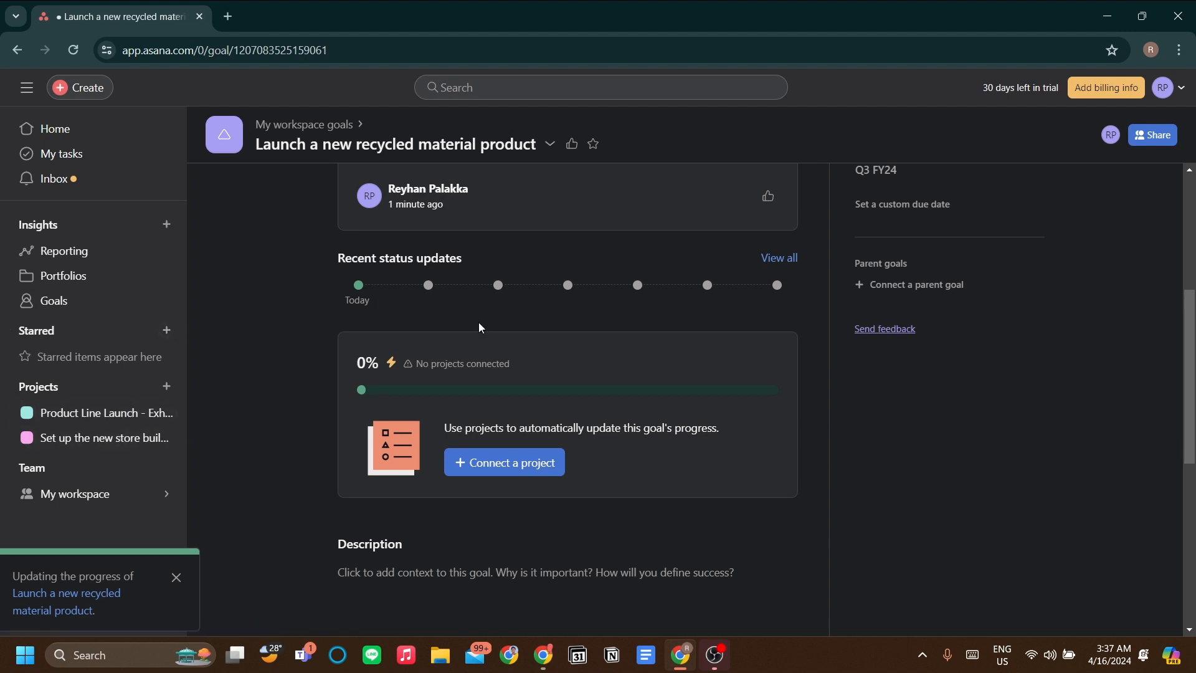
Step: Start a new blank project and begin entering its name
click(165, 390)
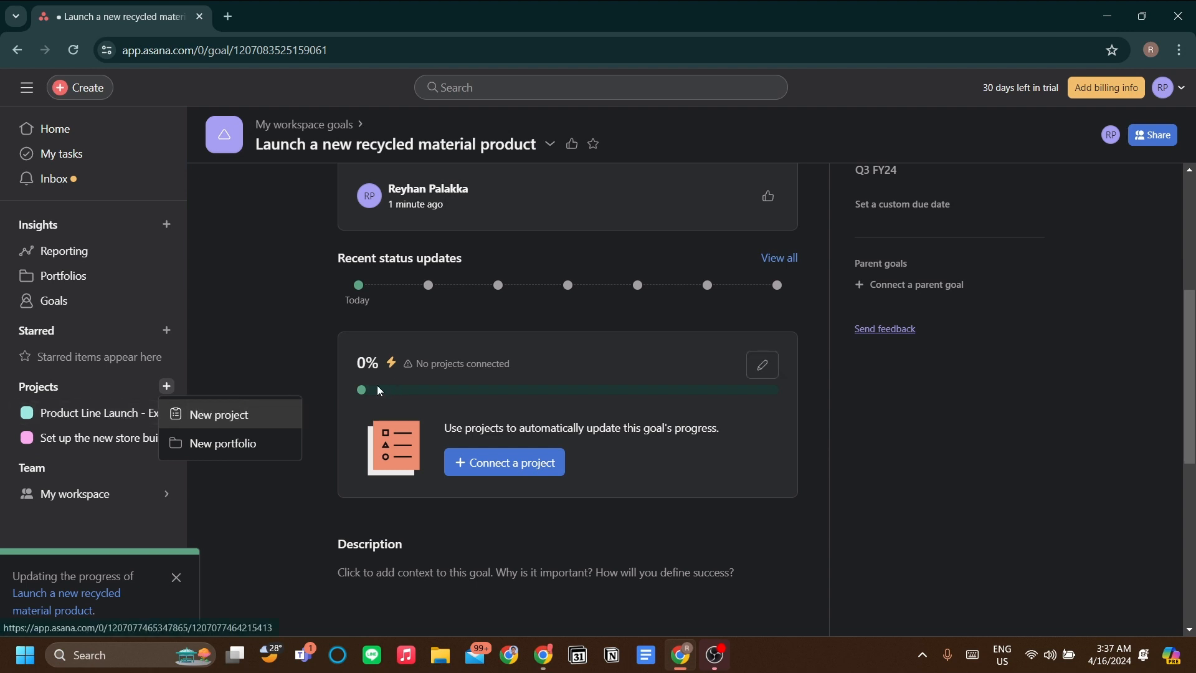
click(235, 417)
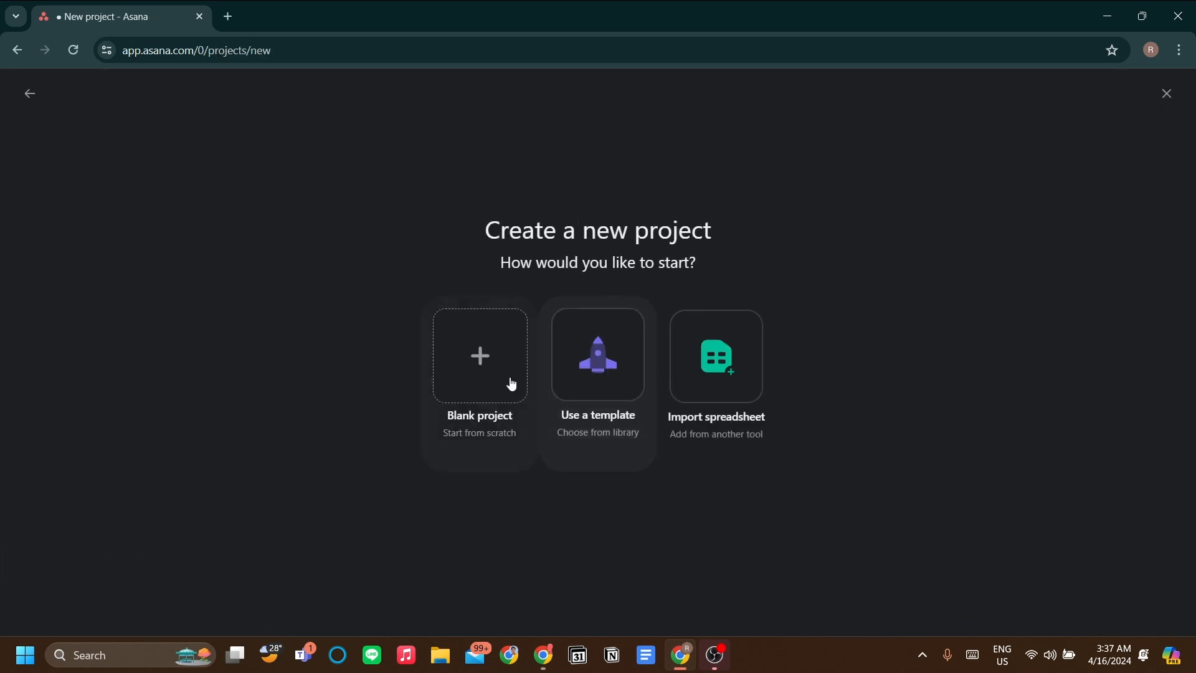
click(496, 338)
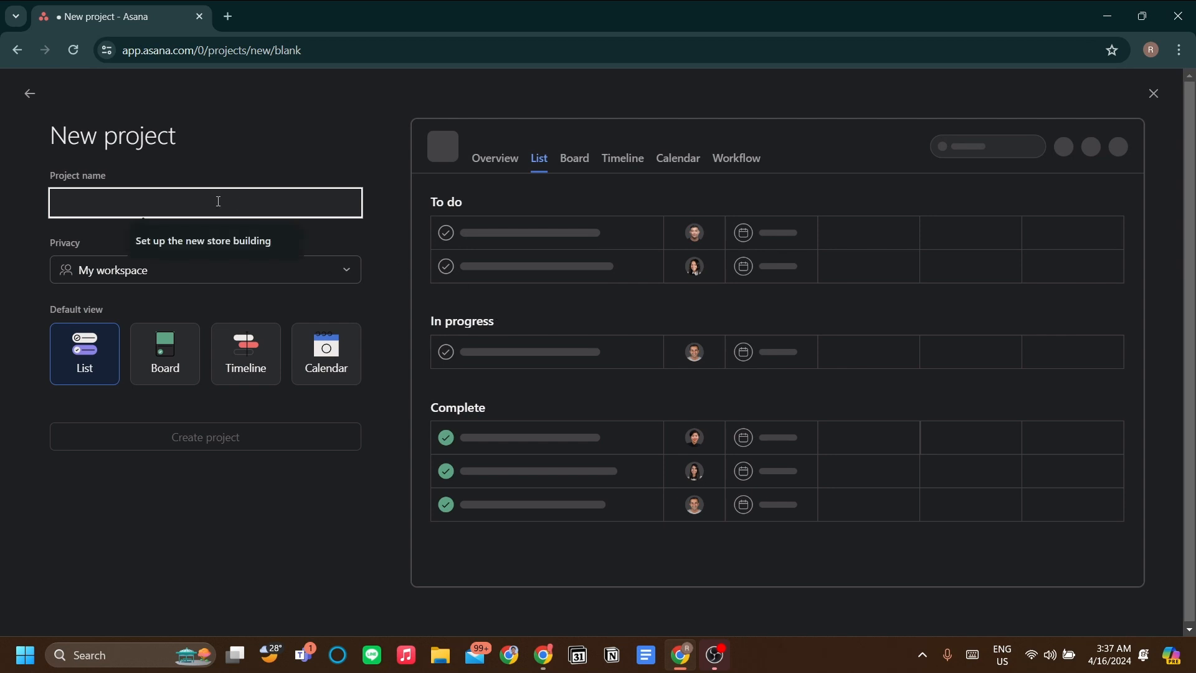
click(241, 187)
click(251, 211)
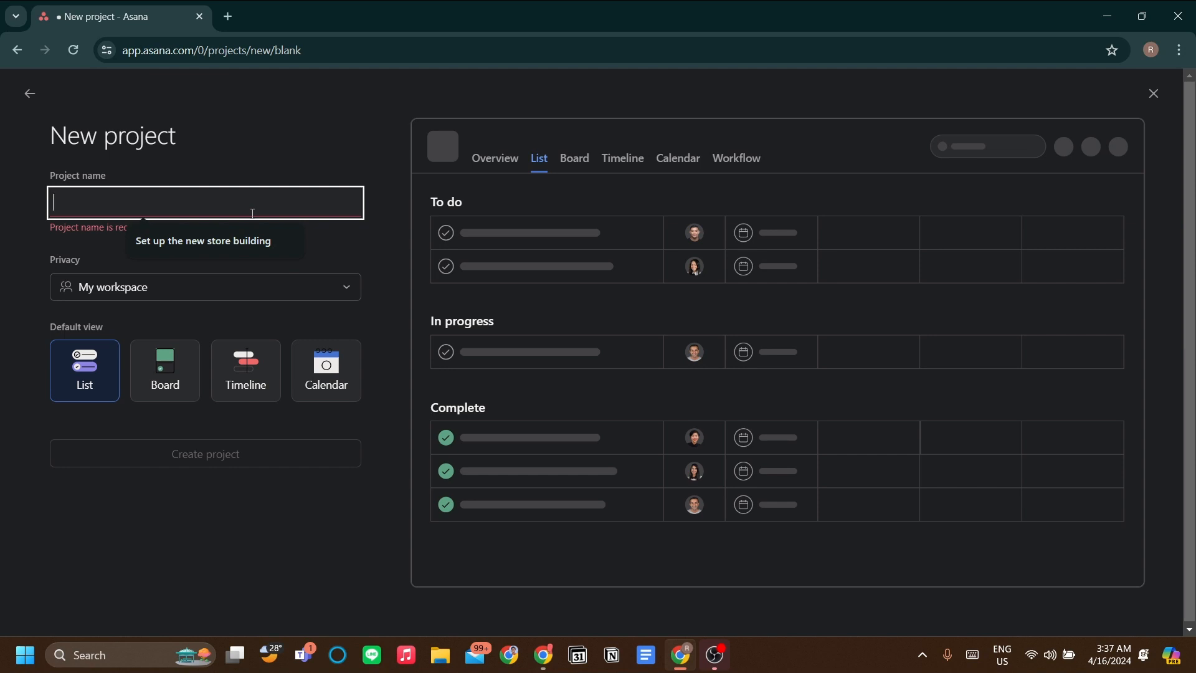
text(S)
key(BackSpace)
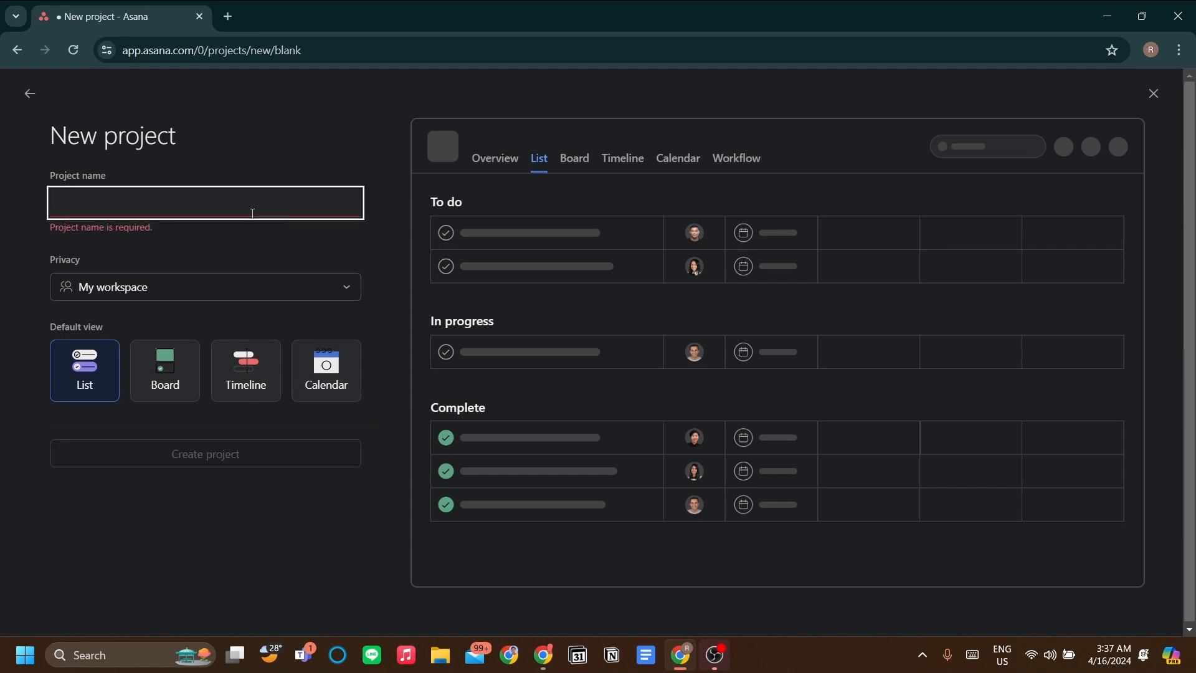
text(Start )
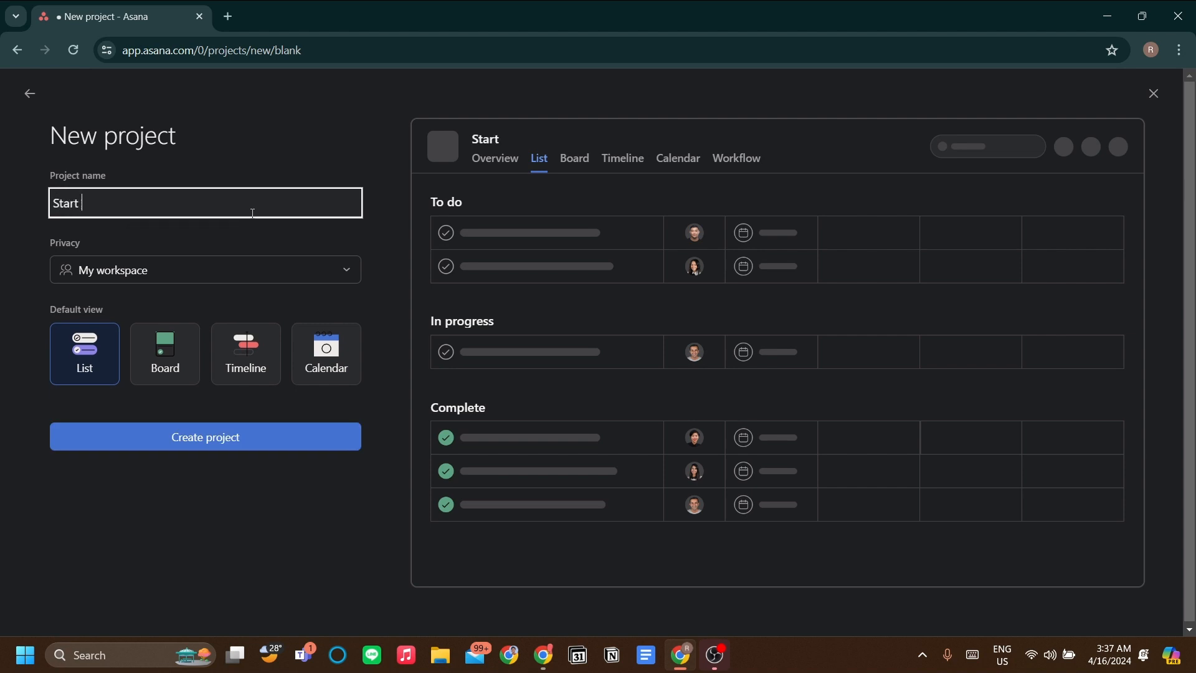
text(the ne)
key(ctrl+a)
key(BackSpace)
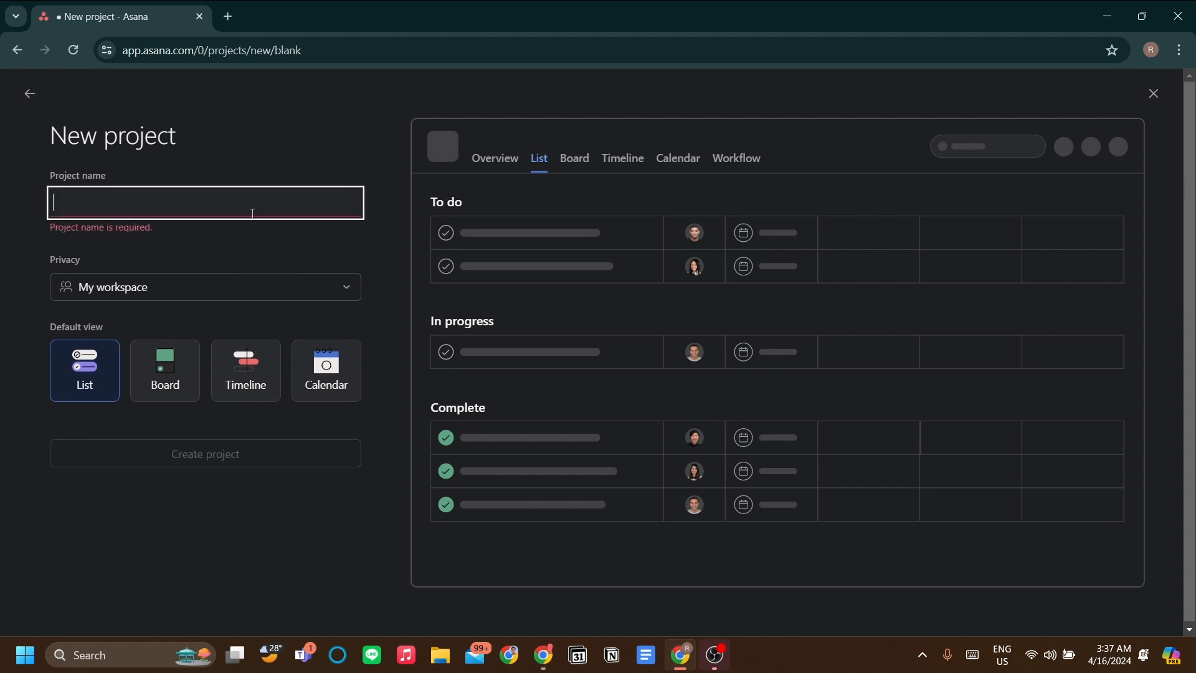
Step: Name the project "New marketing campaign (sustainable)" and create it with the list view as default
text(New mark)
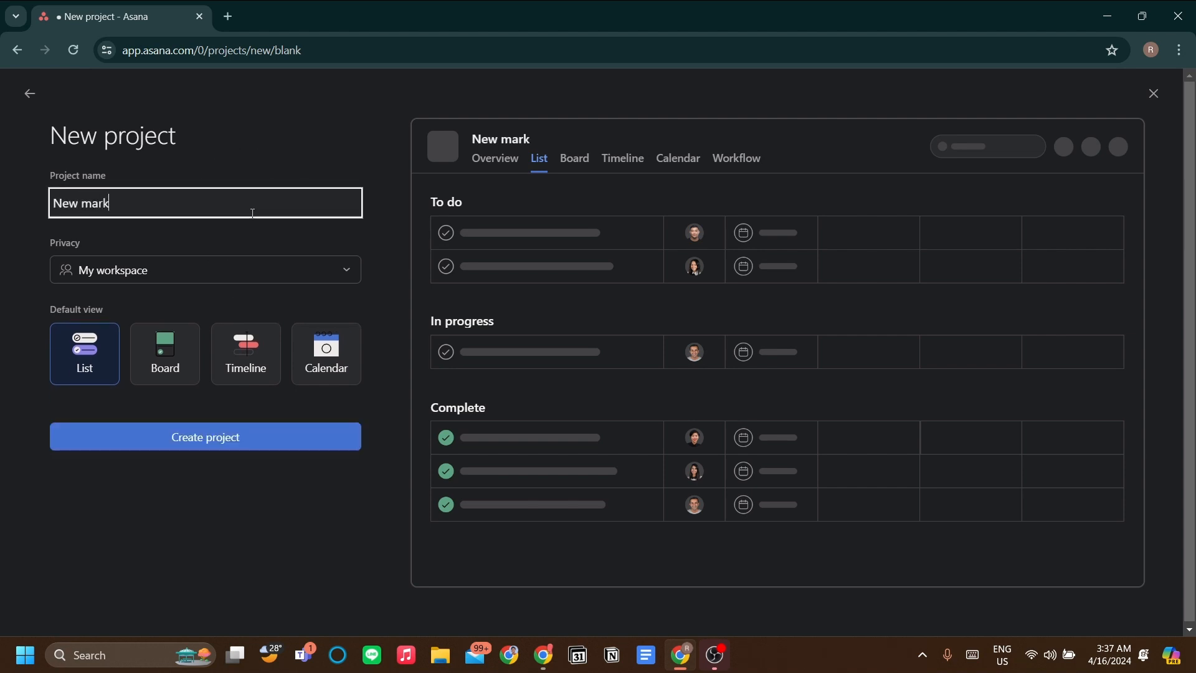
text(eting campaign )
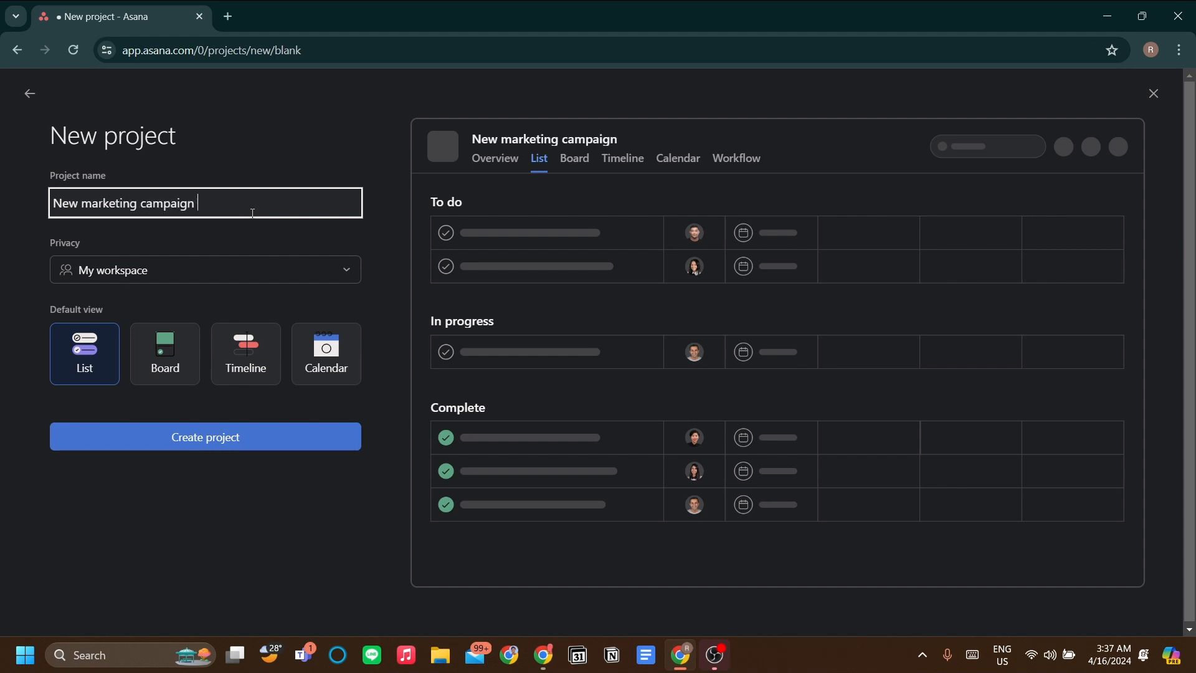
text((sustainable)
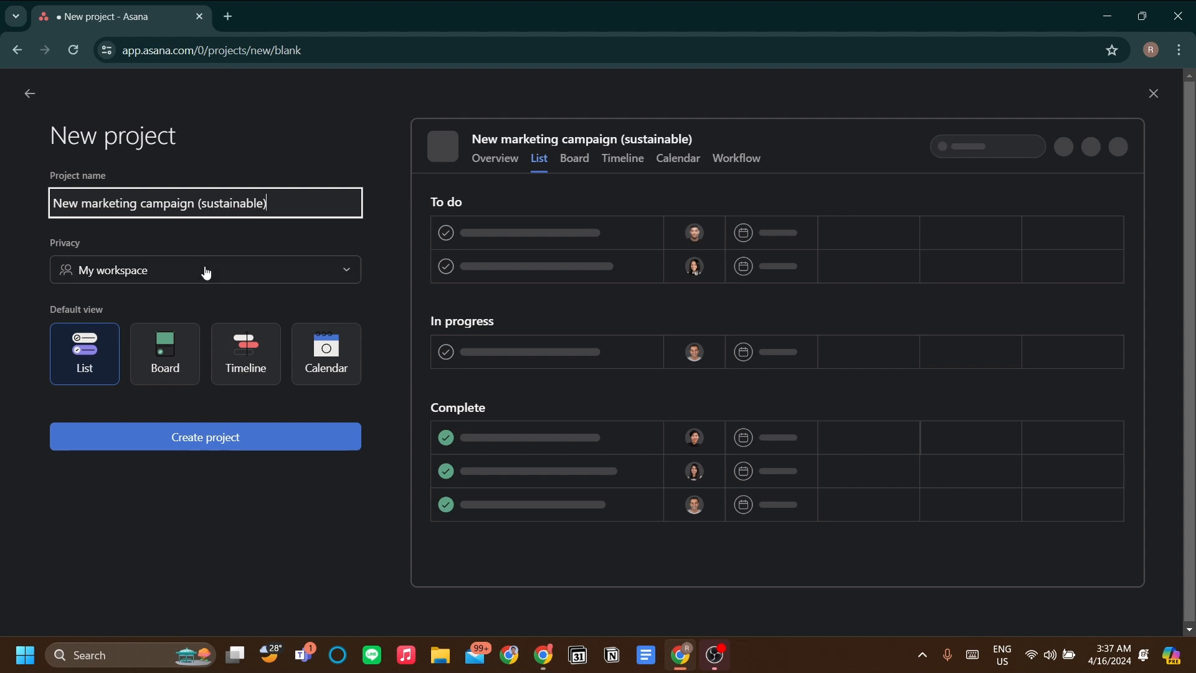
click(275, 440)
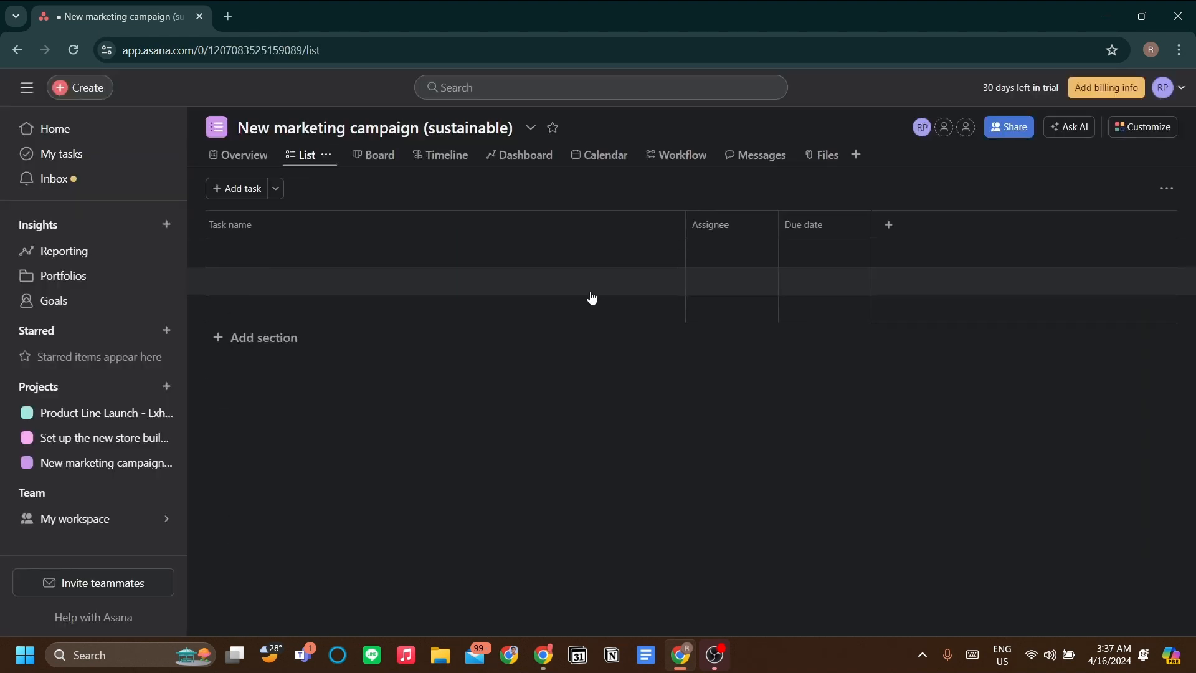
Step: Connect the "New marketing campaign (sustainable)" project to the goal "Launch a new recycled material product"
click(80, 303)
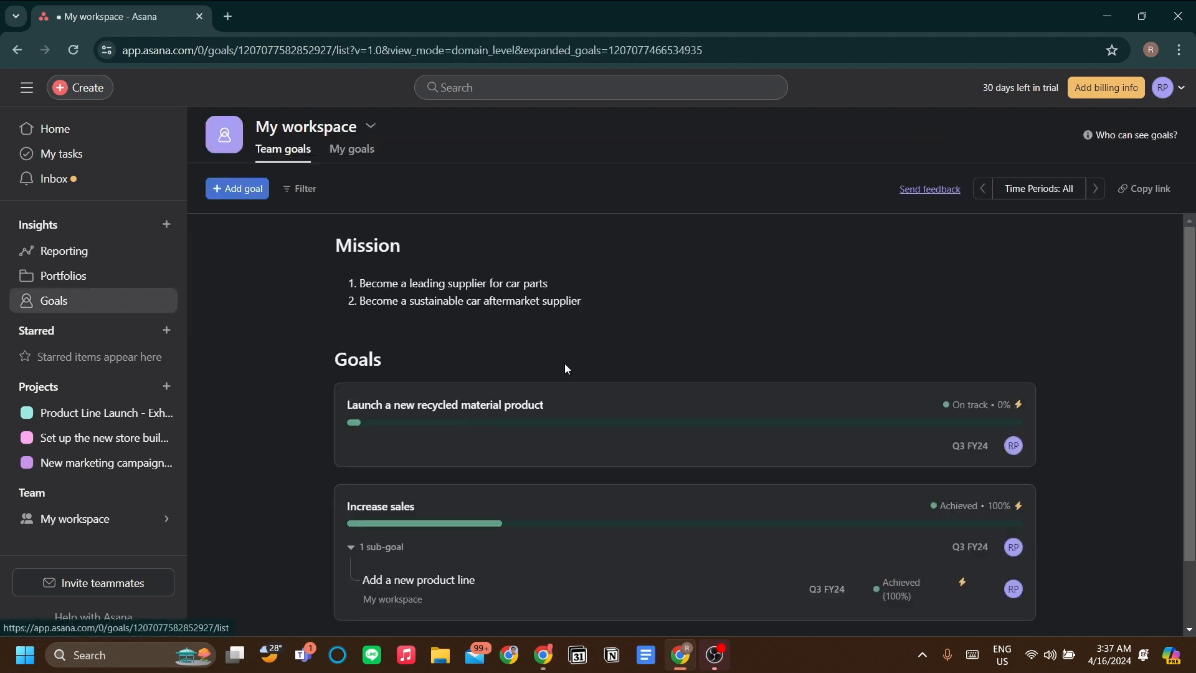
scroll(685, 368, down, 2)
scroll(667, 392, up, 2)
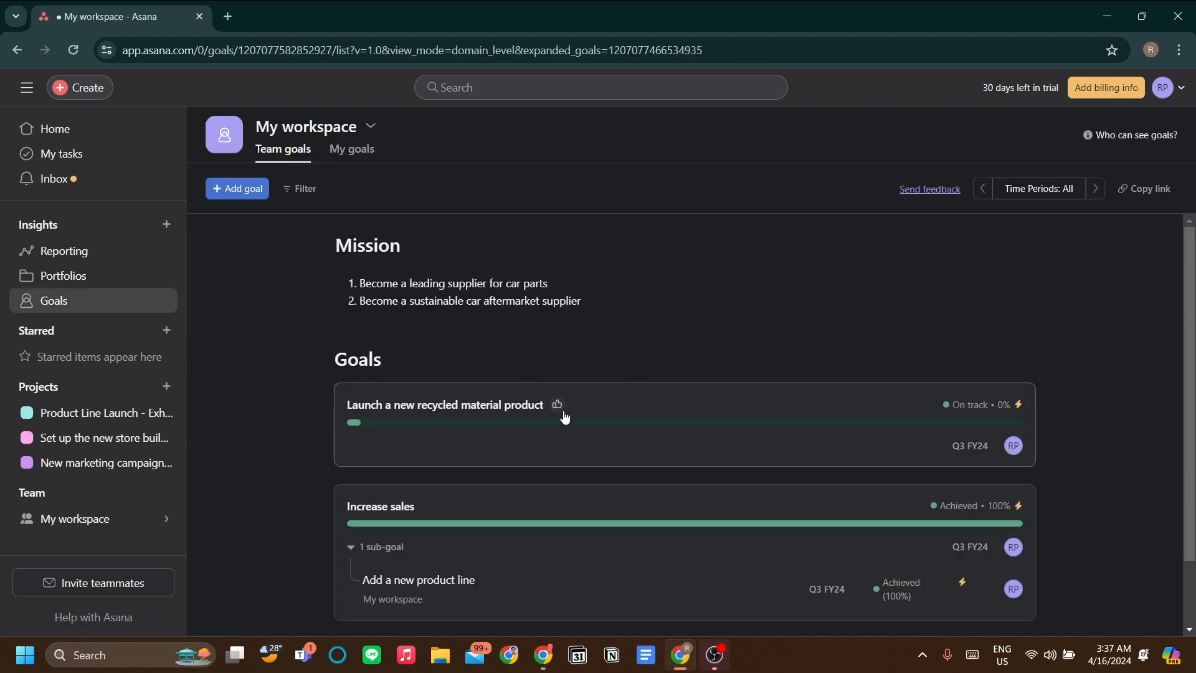
click(601, 411)
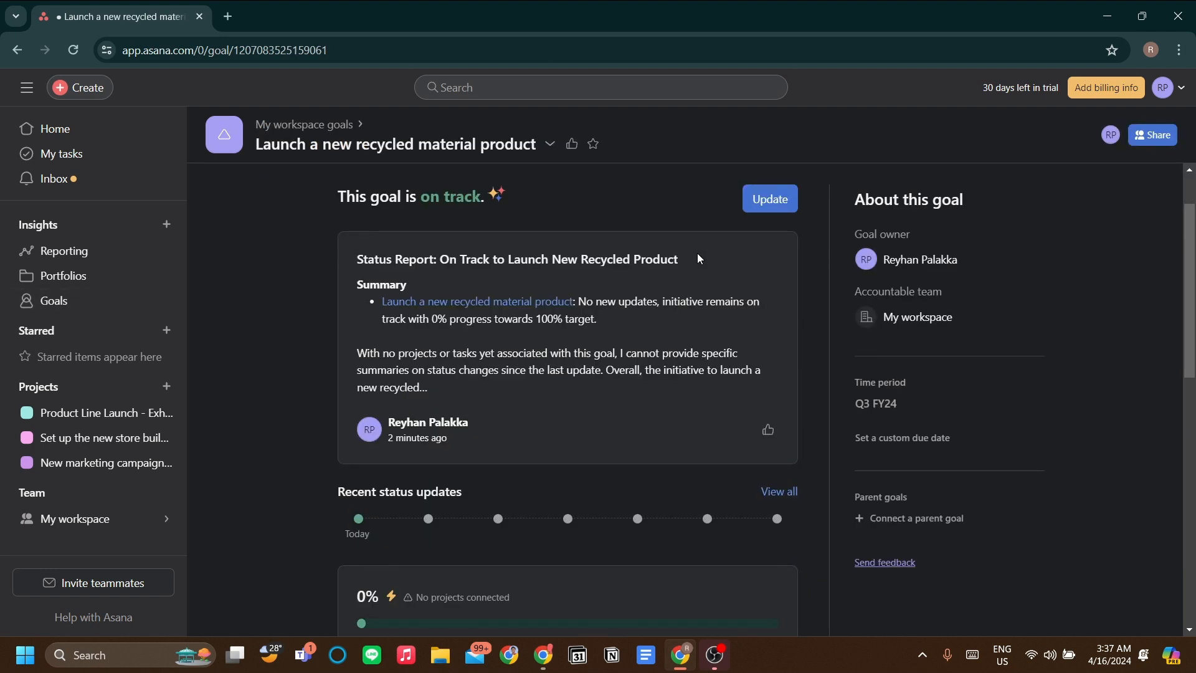
scroll(697, 256, down, 3)
scroll(699, 260, down, 3)
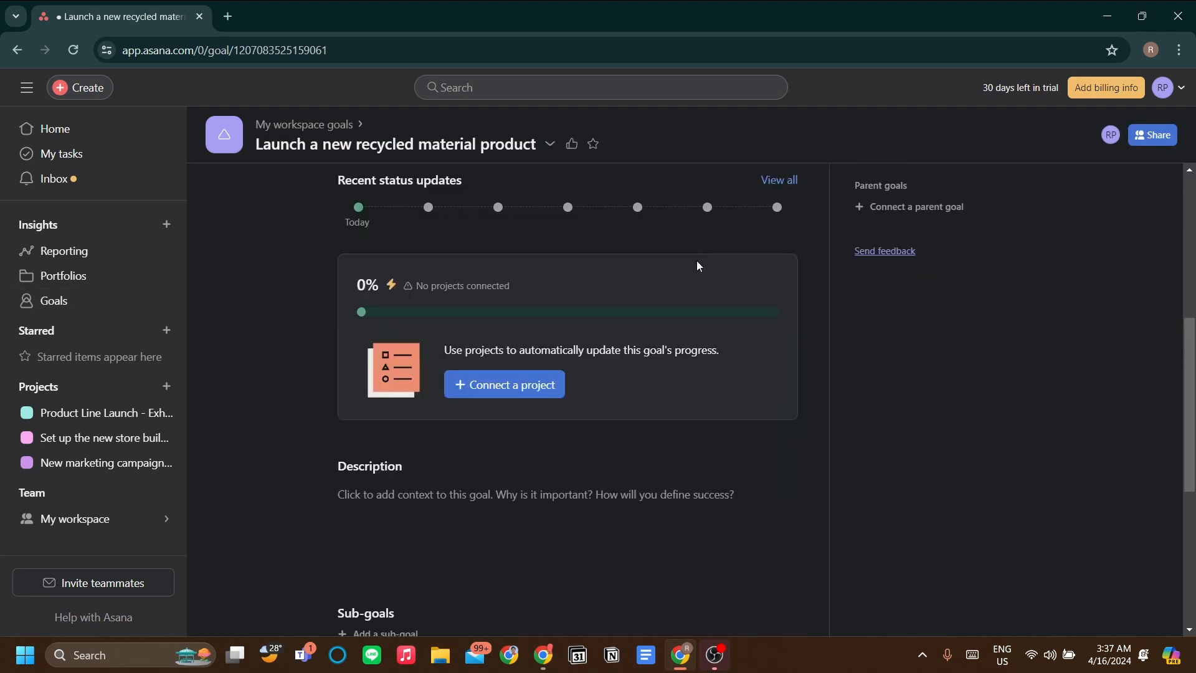
click(530, 392)
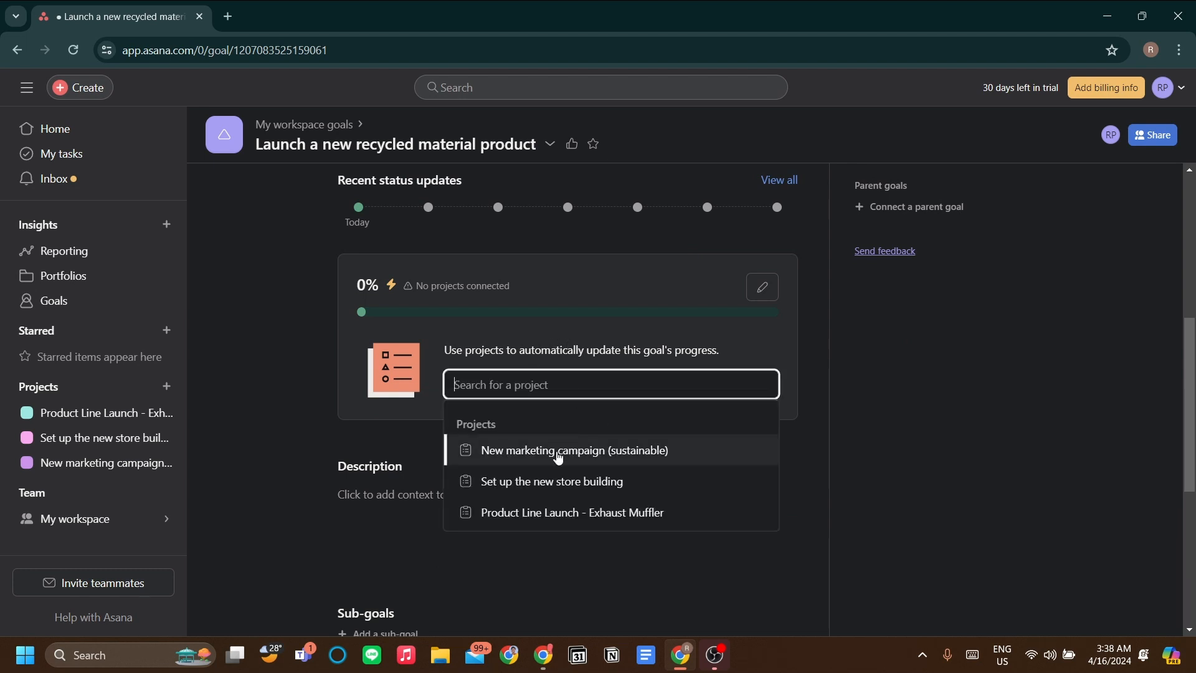
click(516, 459)
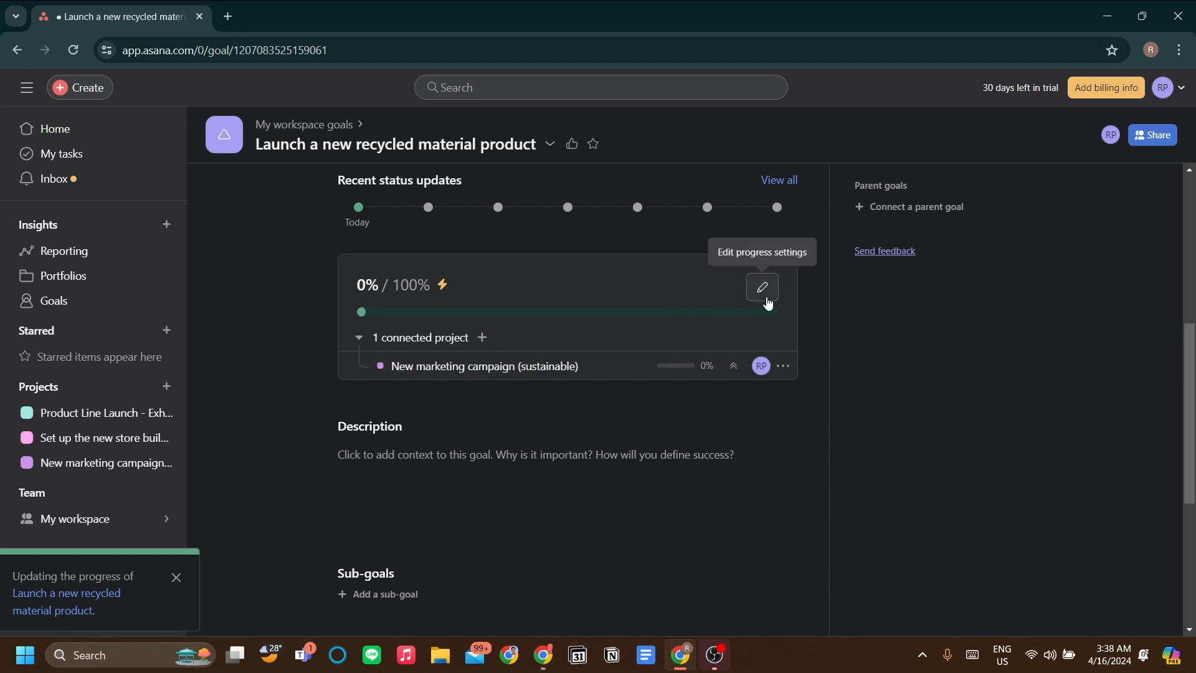
Step: Connect the "Product Line Launch - Exhaust Muffler" project to the same goal as a second progress source
click(482, 337)
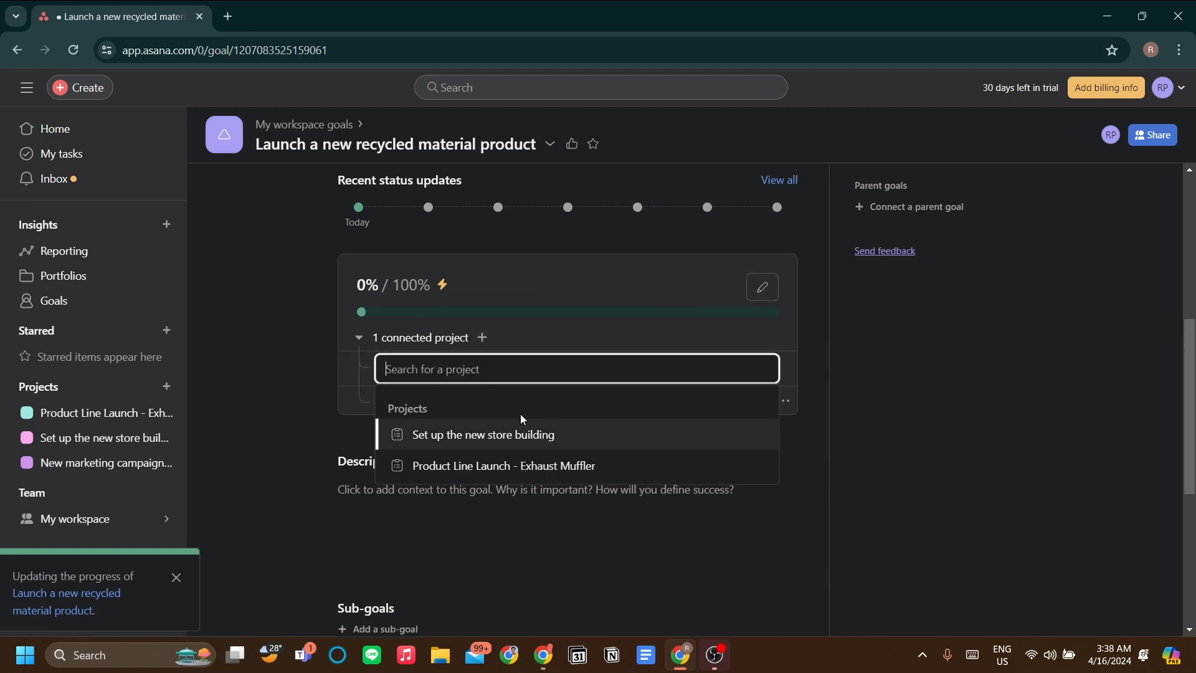
right_click(530, 452)
click(500, 451)
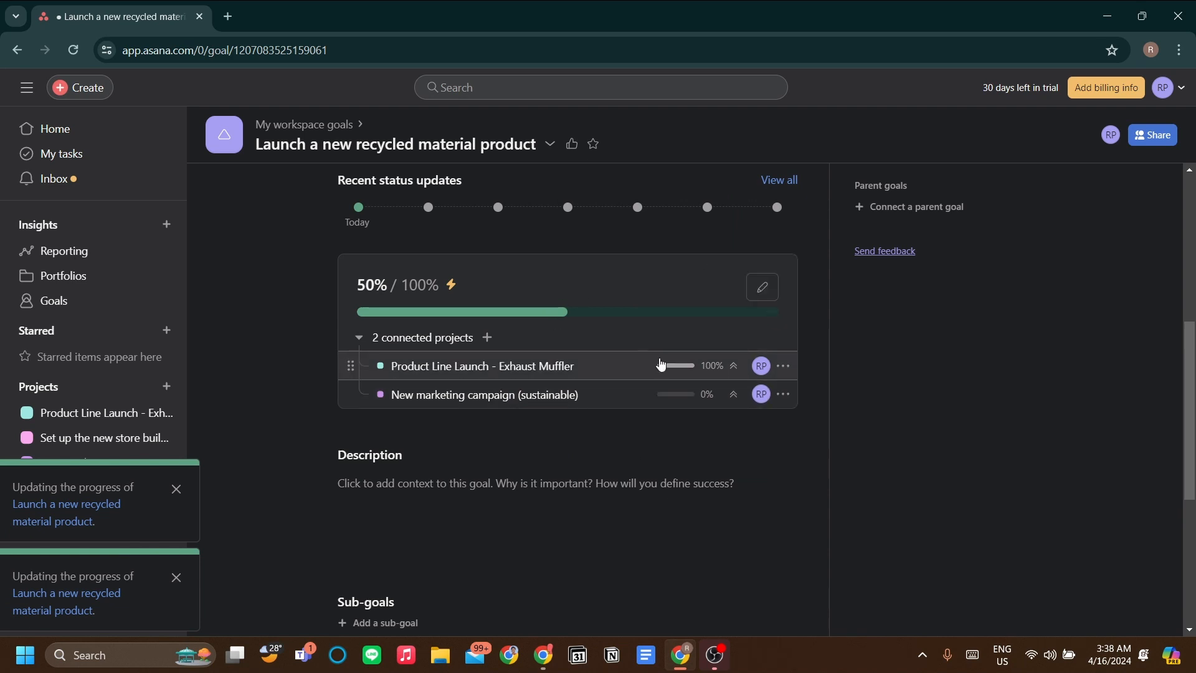
Step: Mark the "Analyze competitor products" task in the Product Line Launch - Exhaust Muffler project as incomplete
click(538, 370)
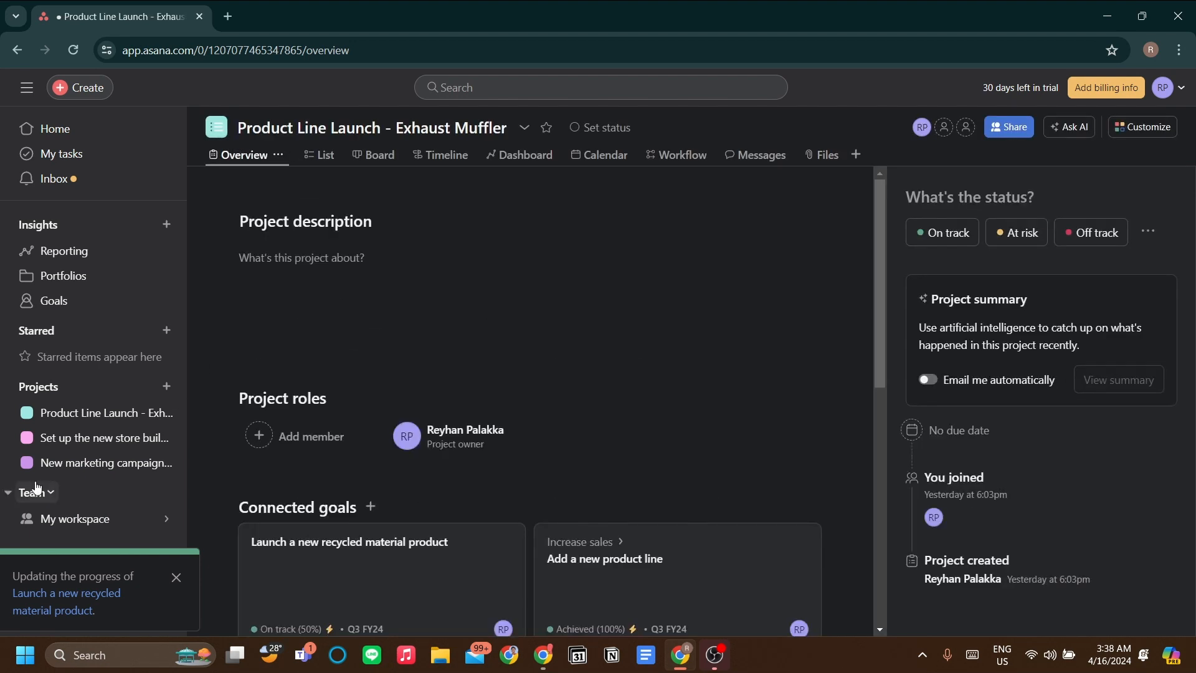
click(316, 158)
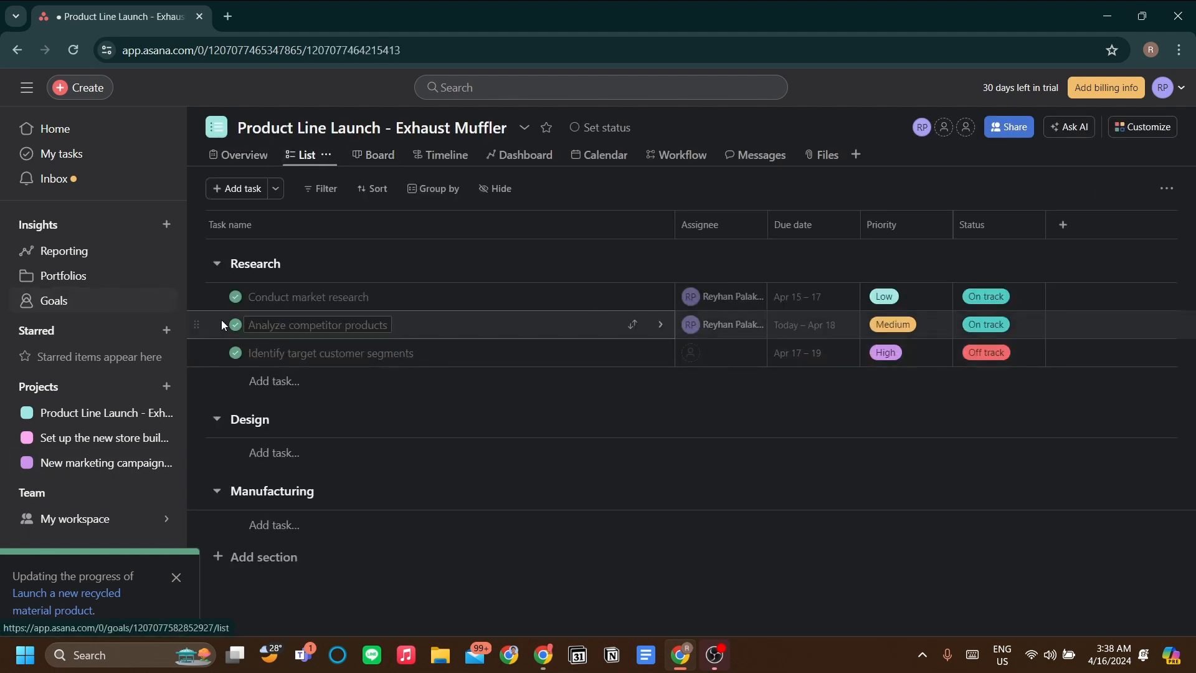
click(239, 329)
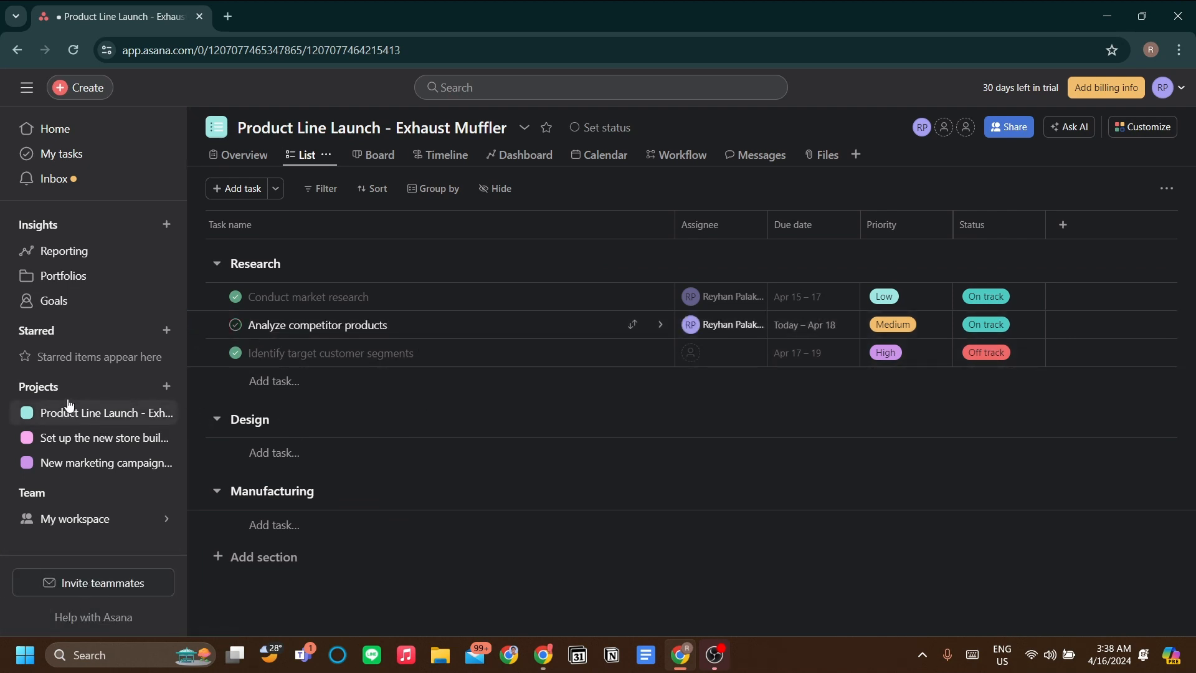
Step: Check the progress of the recycled material product goal and of its connected projects
click(75, 301)
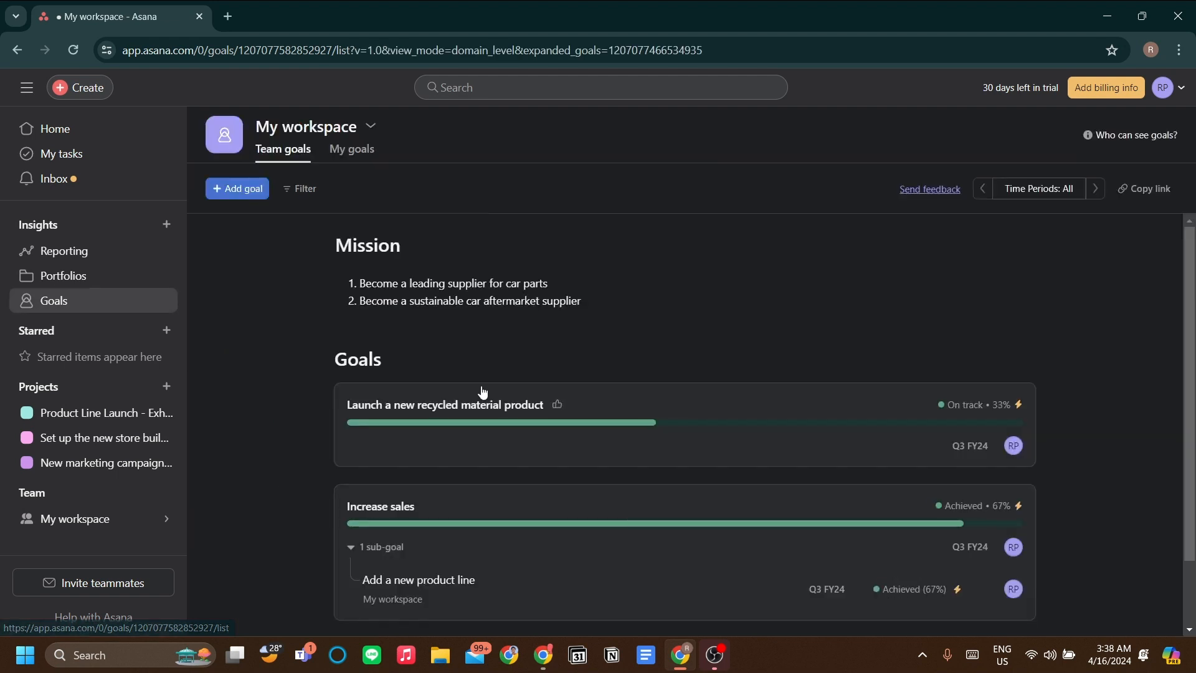
click(709, 400)
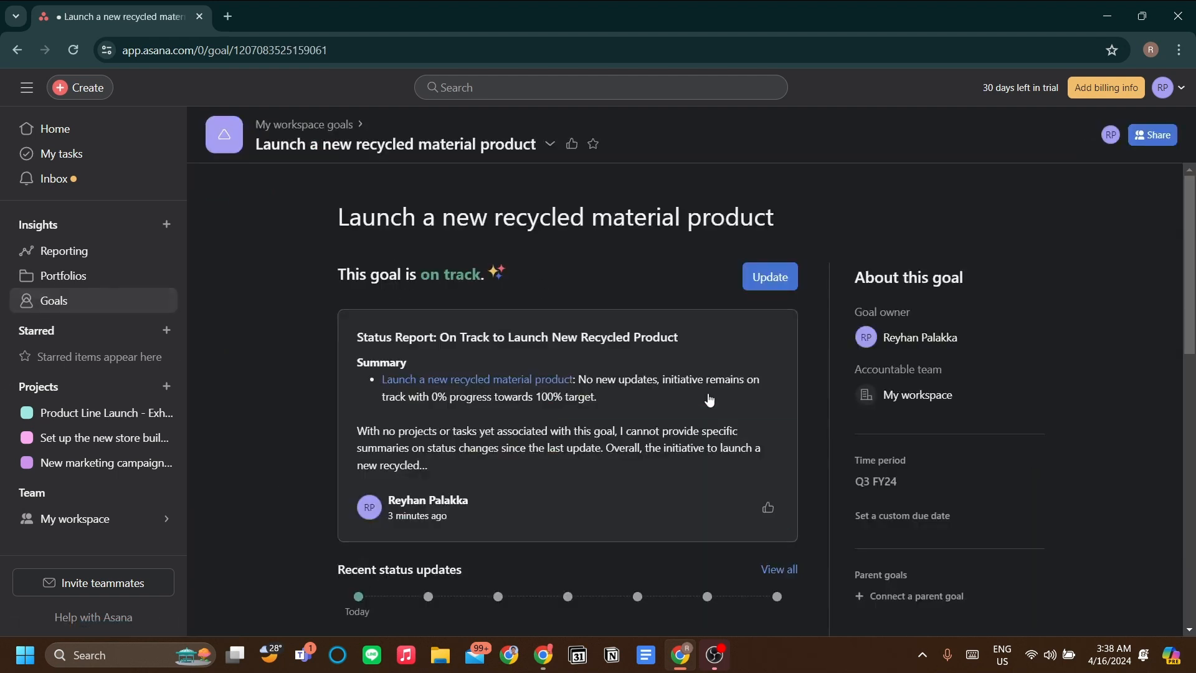
scroll(703, 400, down, 5)
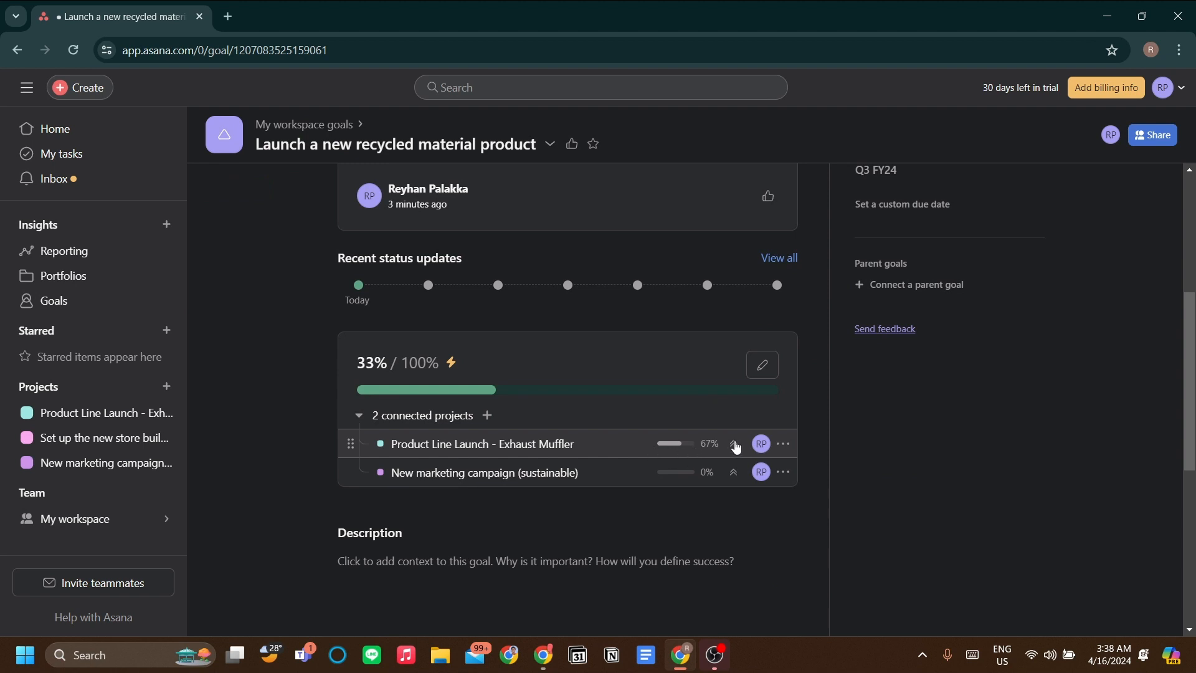
Step: Add a task named "wad" to the New marketing campaign (sustainable) project's task list and mark it complete
click(572, 475)
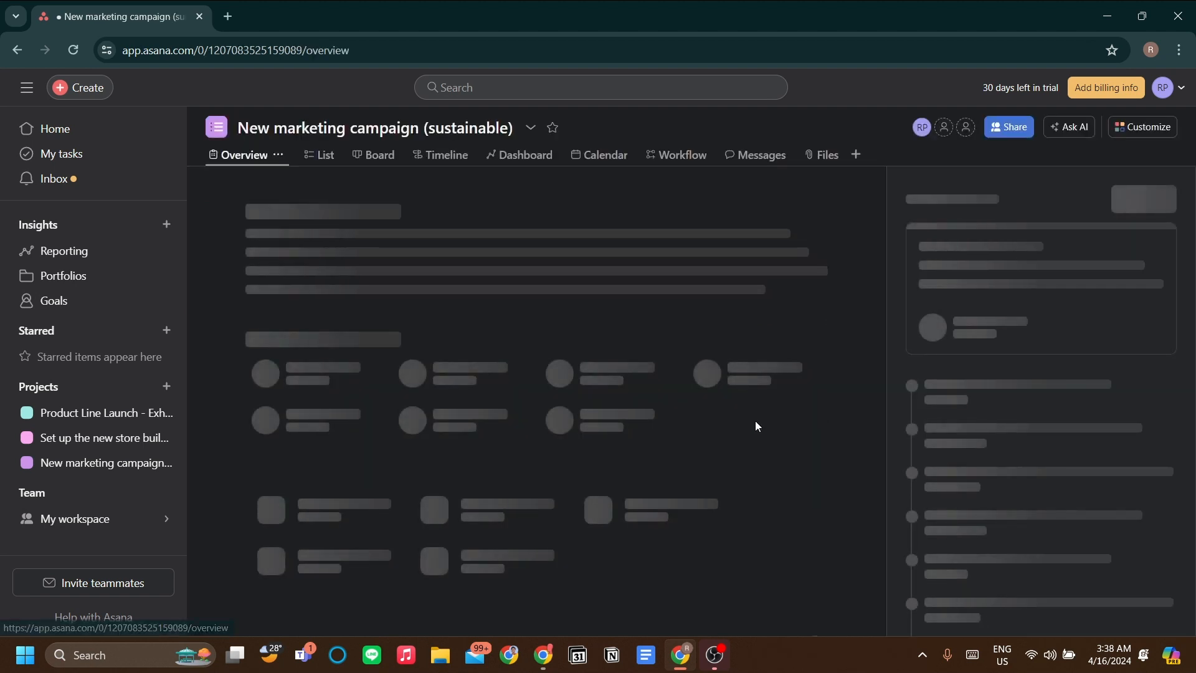
click(311, 170)
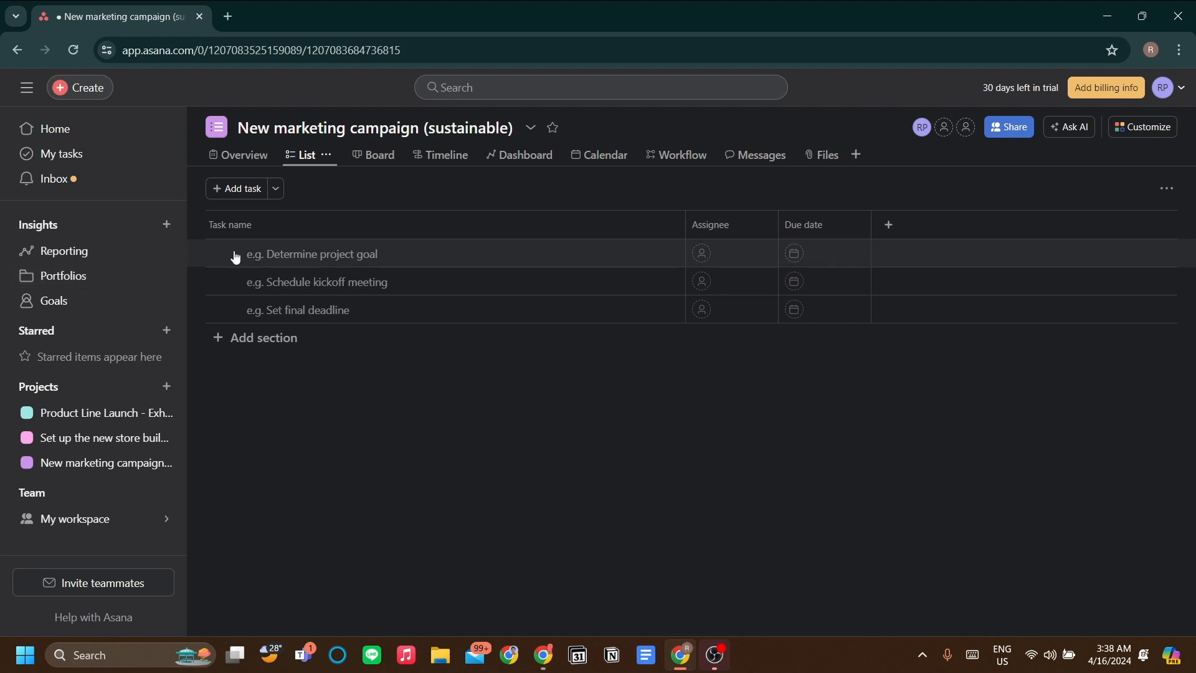
click(244, 261)
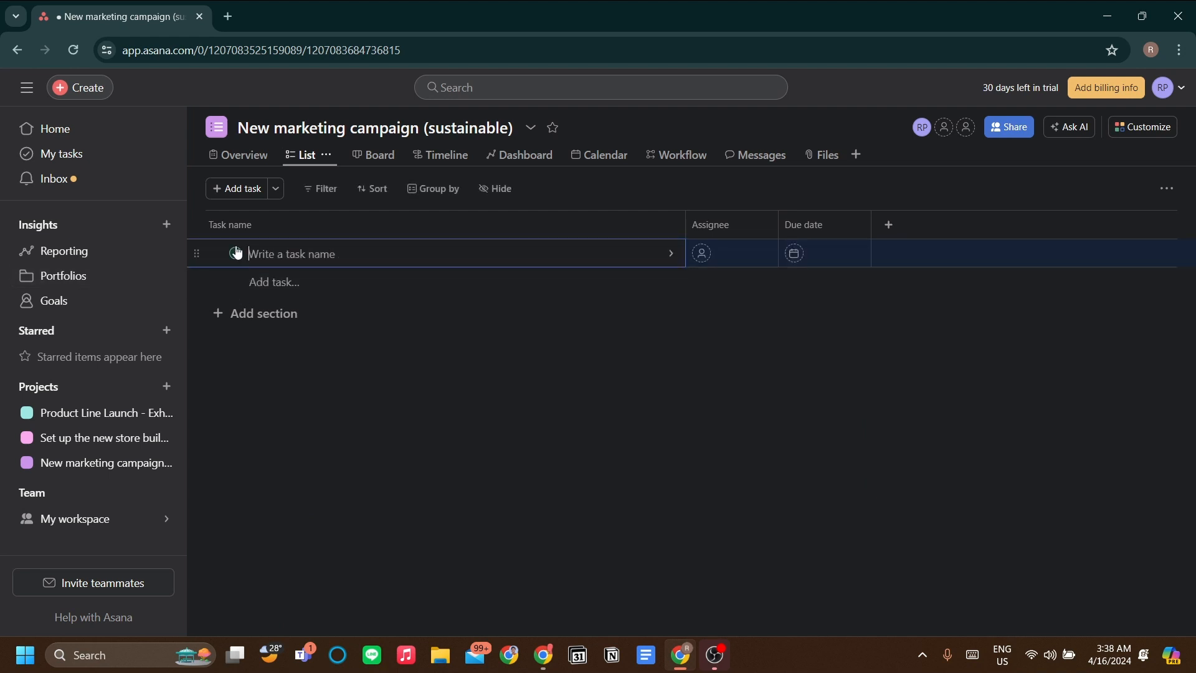
text(wad)
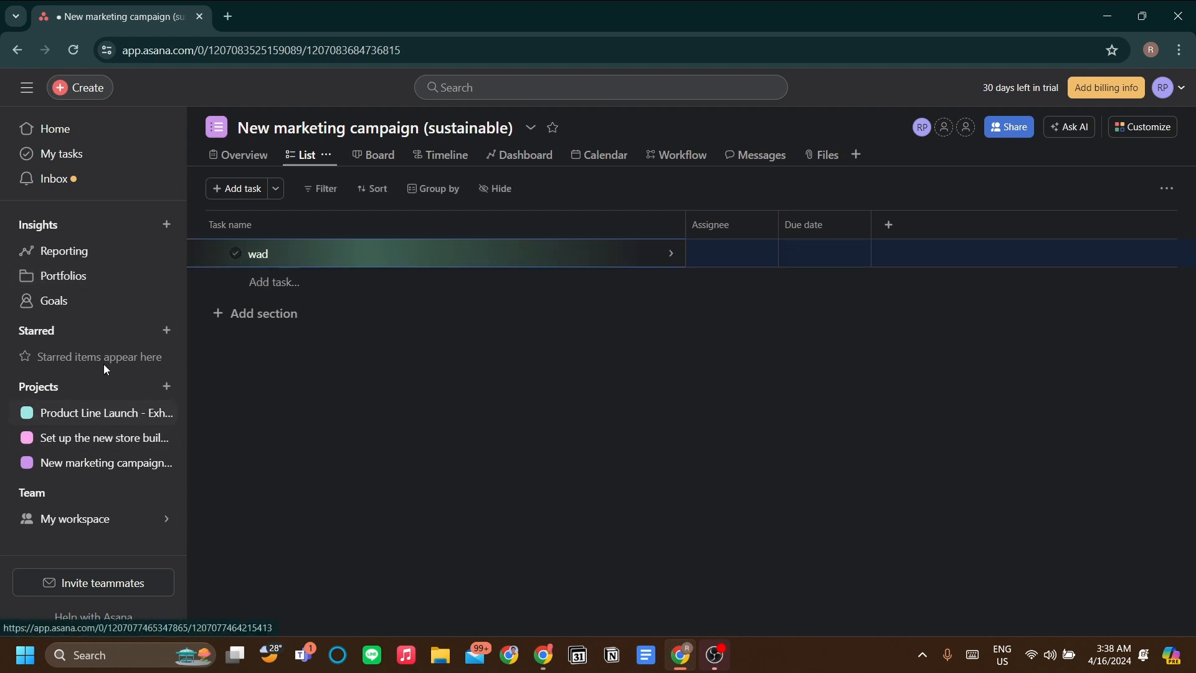
Step: Check the updated progress of the "Launch a new recycled material product" goal and the completion of its connected projects
click(115, 302)
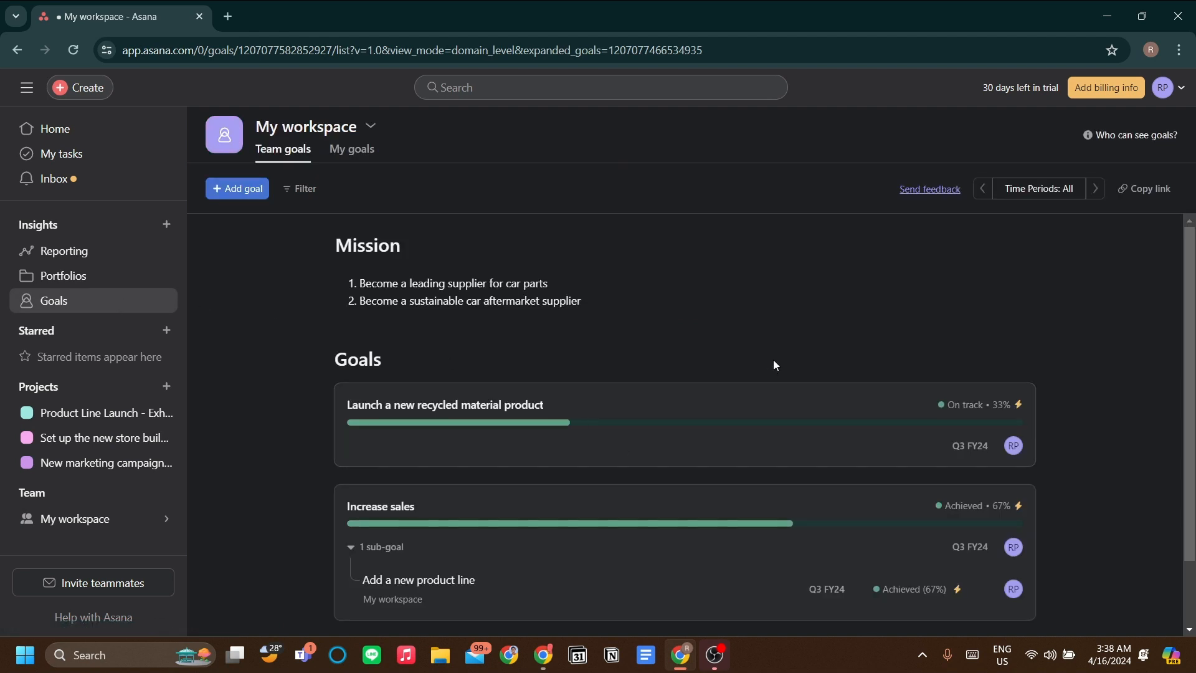
click(757, 405)
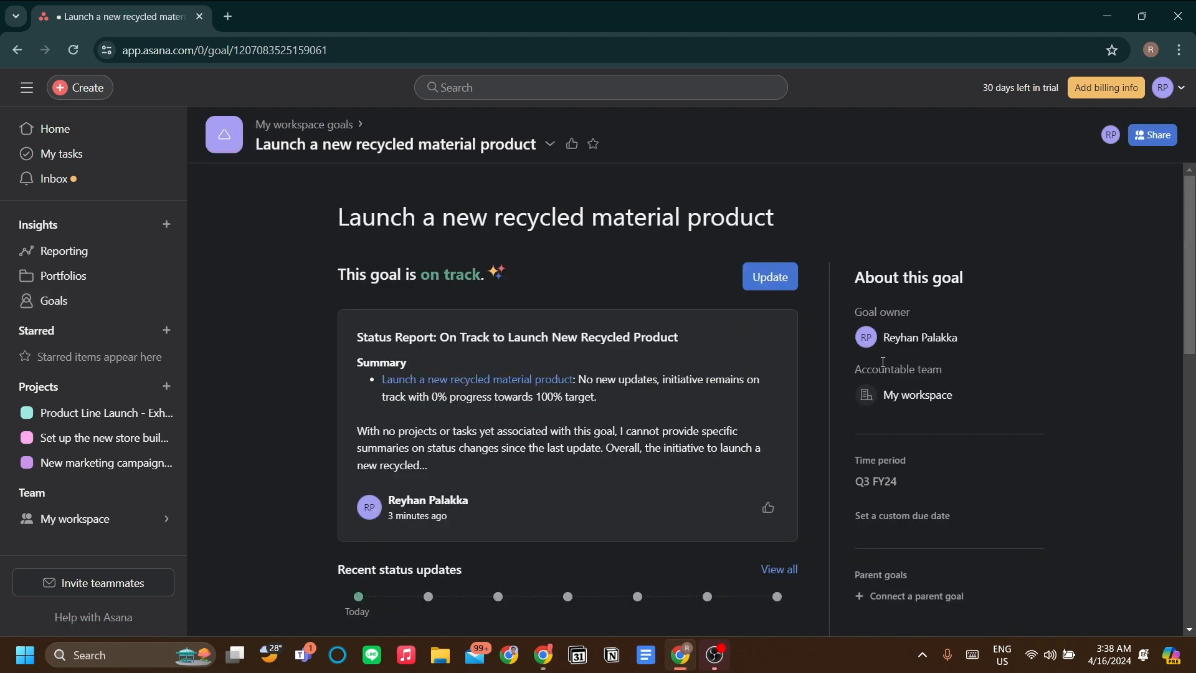
scroll(691, 386, down, 3)
scroll(748, 386, up, 4)
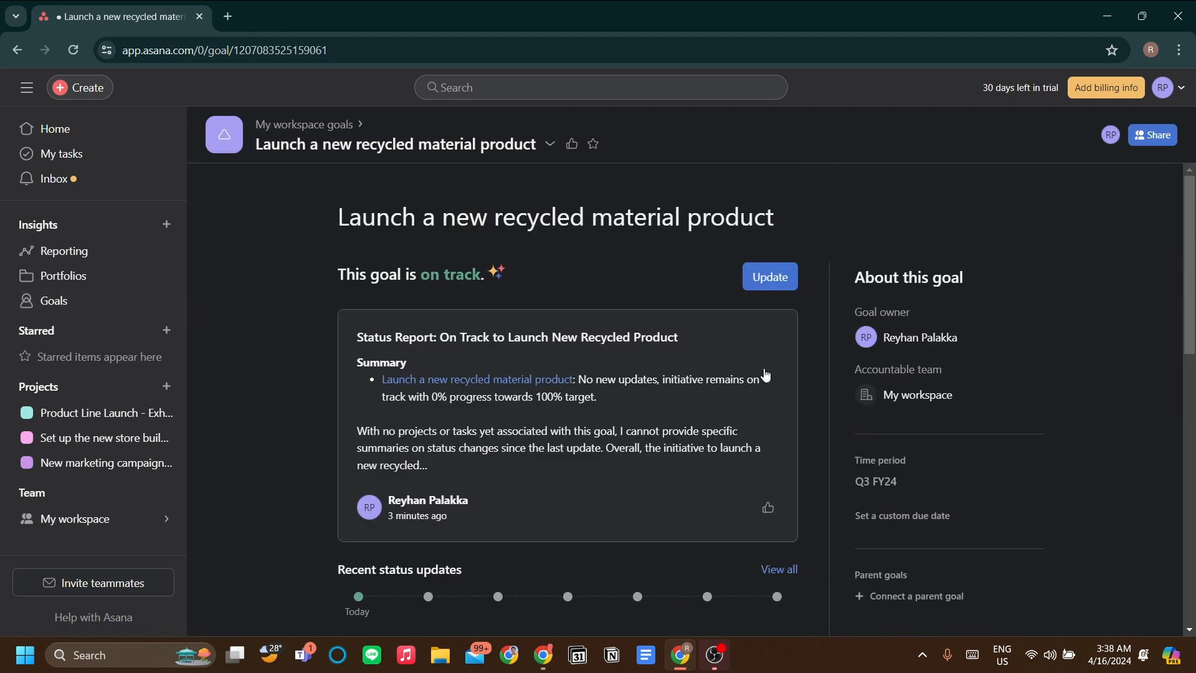
scroll(694, 350, down, 5)
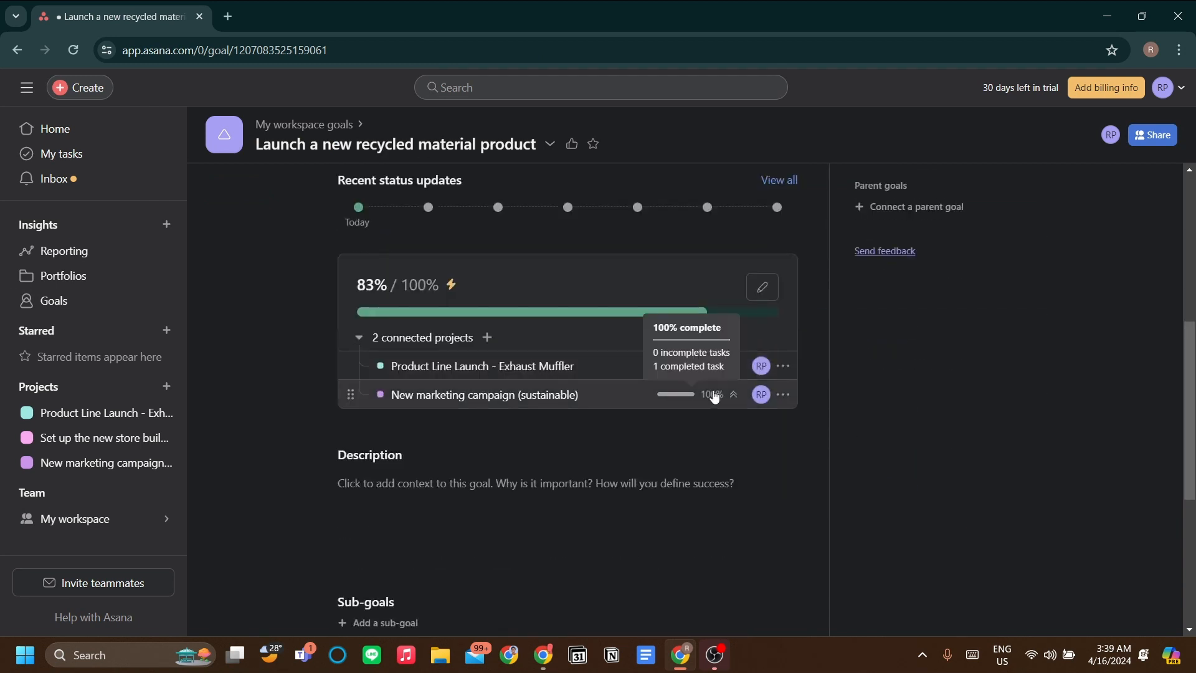
click(784, 366)
click(692, 455)
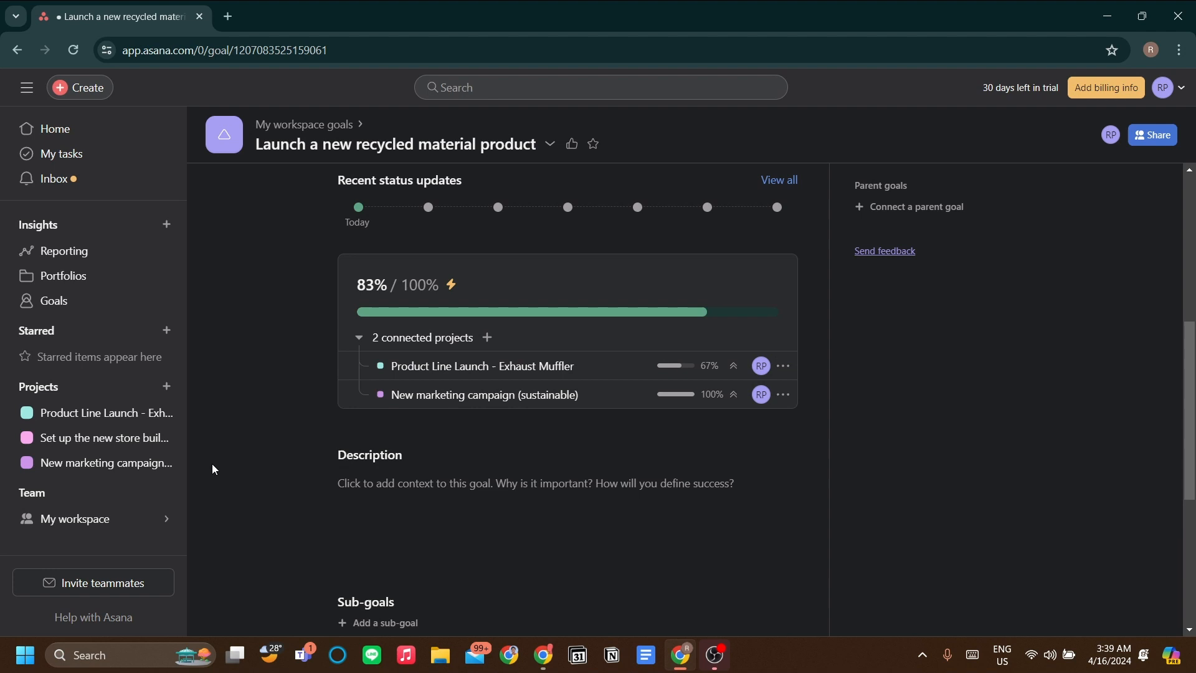
Step: View the sharing and member access settings of the Product Line Launch - Exhaust Muffler project, leaving them as they are
click(94, 413)
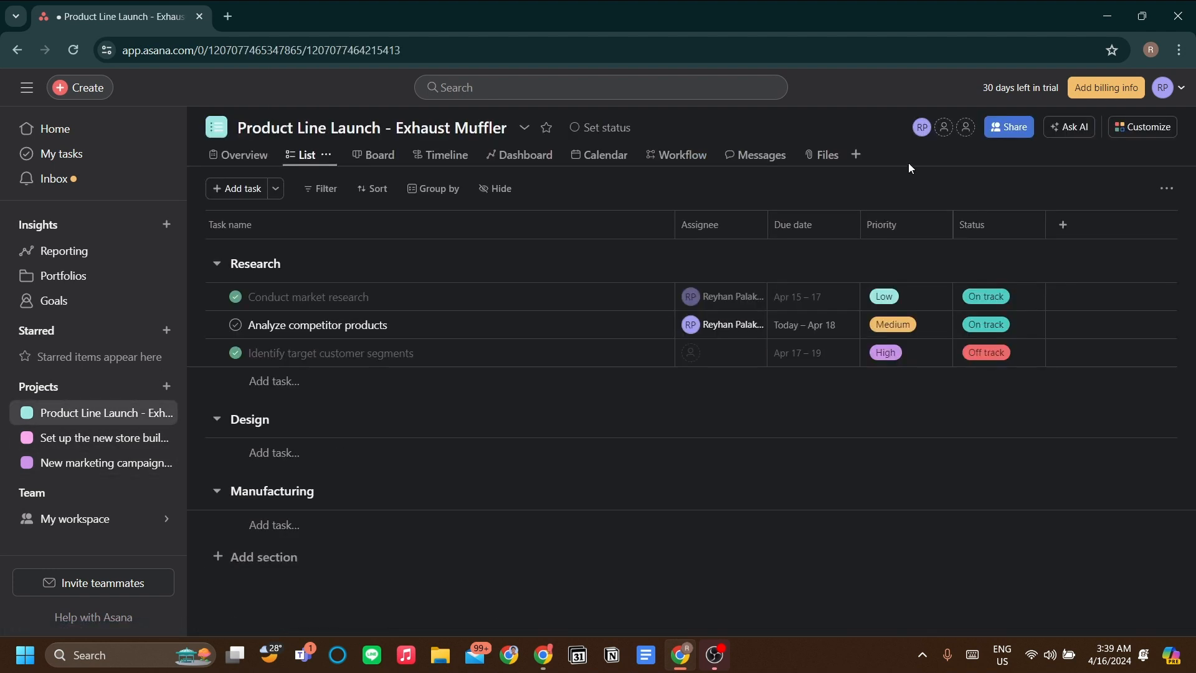
click(1024, 127)
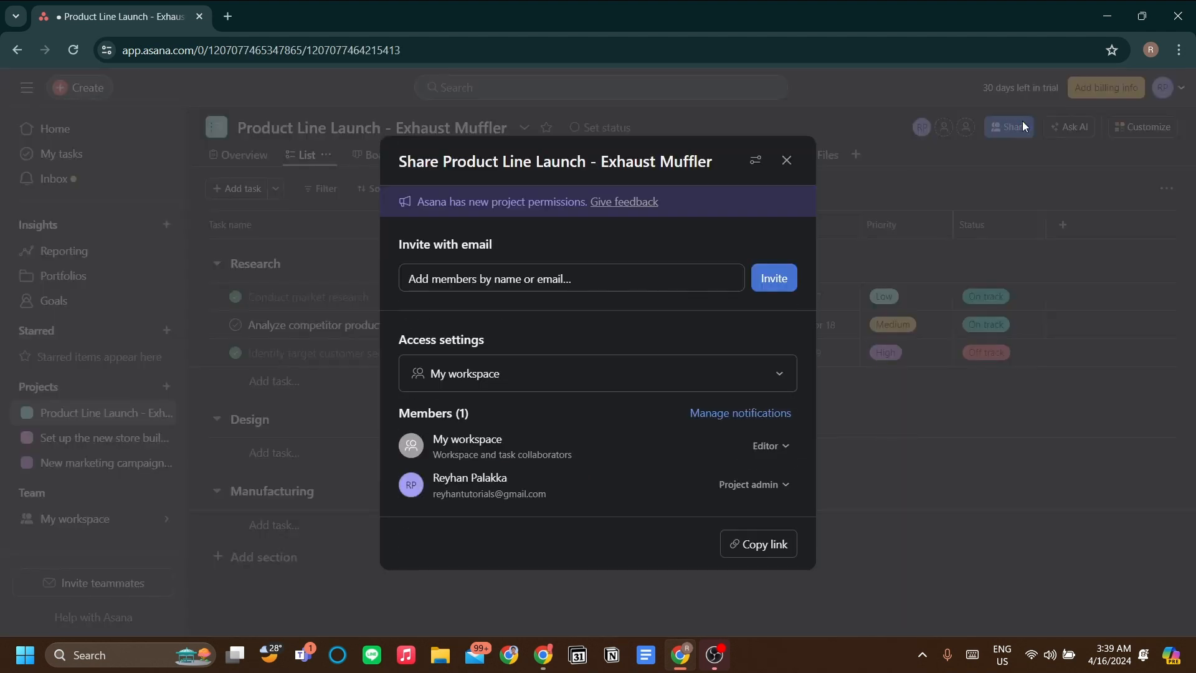
click(787, 160)
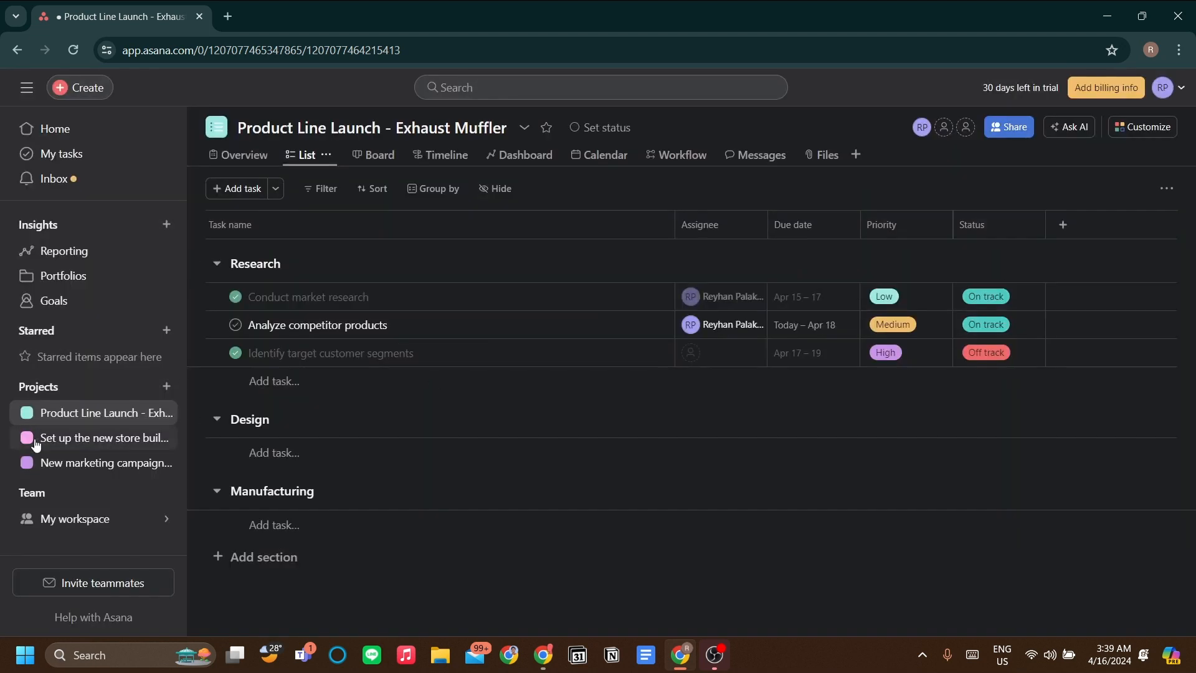
Step: Look over the workspace's team goals and the connected projects behind the recycled material product goal
click(62, 304)
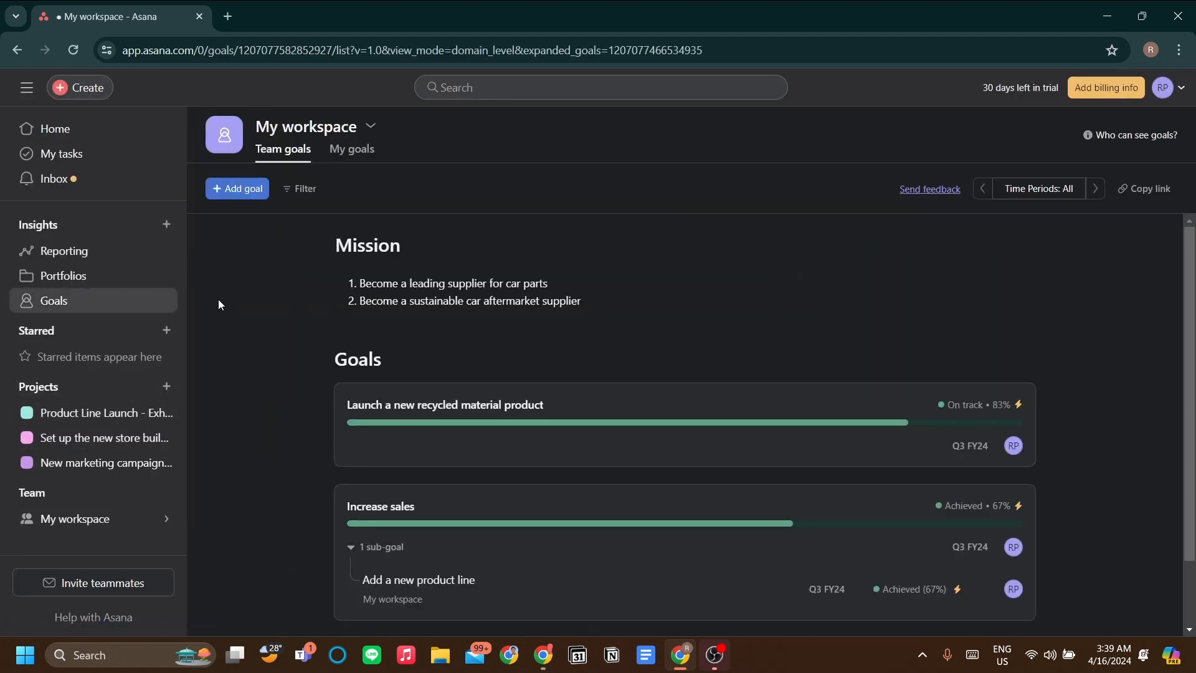
scroll(515, 258, down, 1)
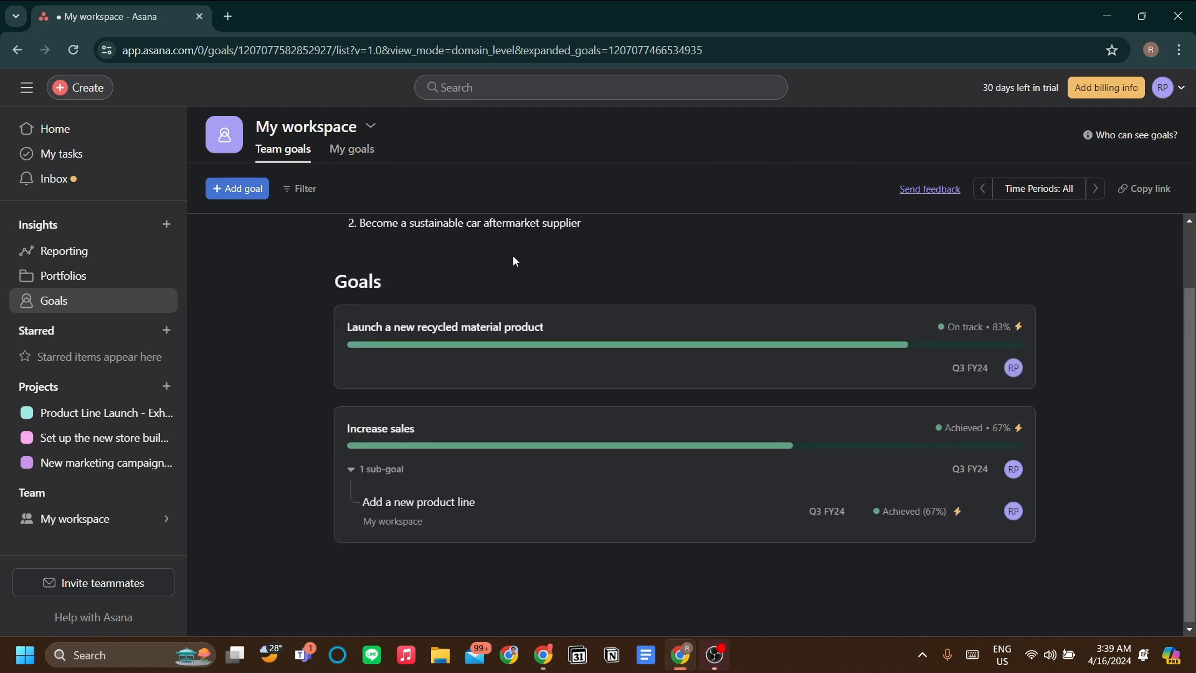
click(621, 377)
scroll(561, 374, down, 5)
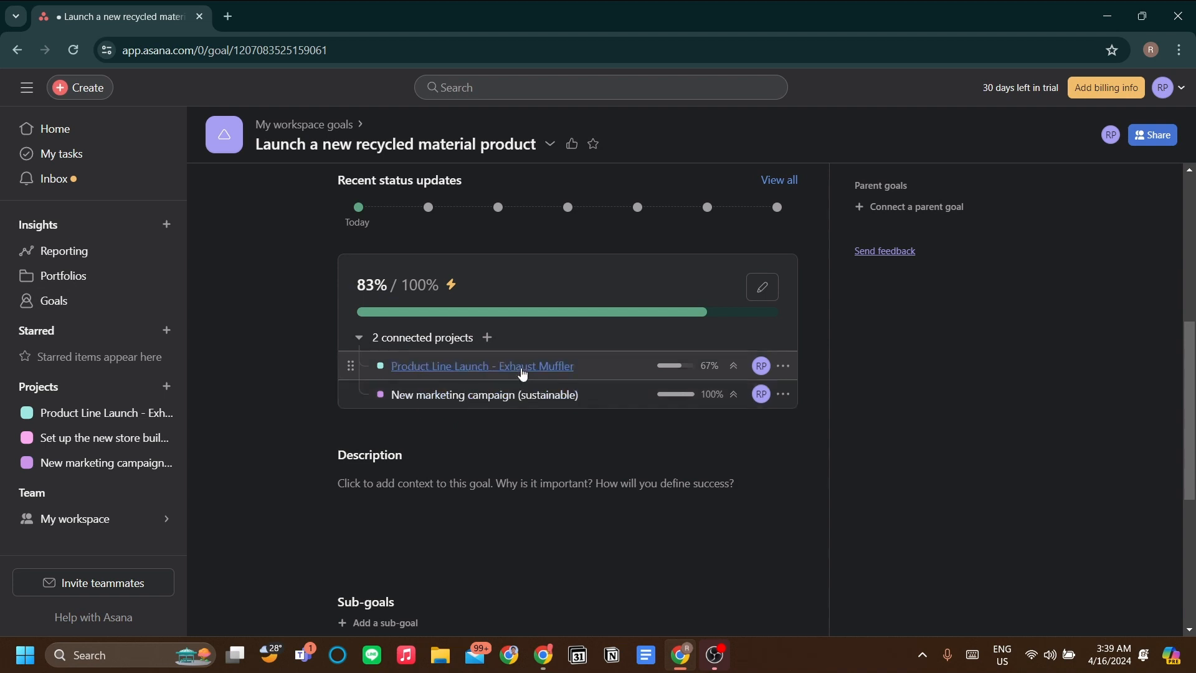
scroll(311, 279, up, 2)
Step: View the list of personal goals in the workspace and return to the team goals
click(50, 300)
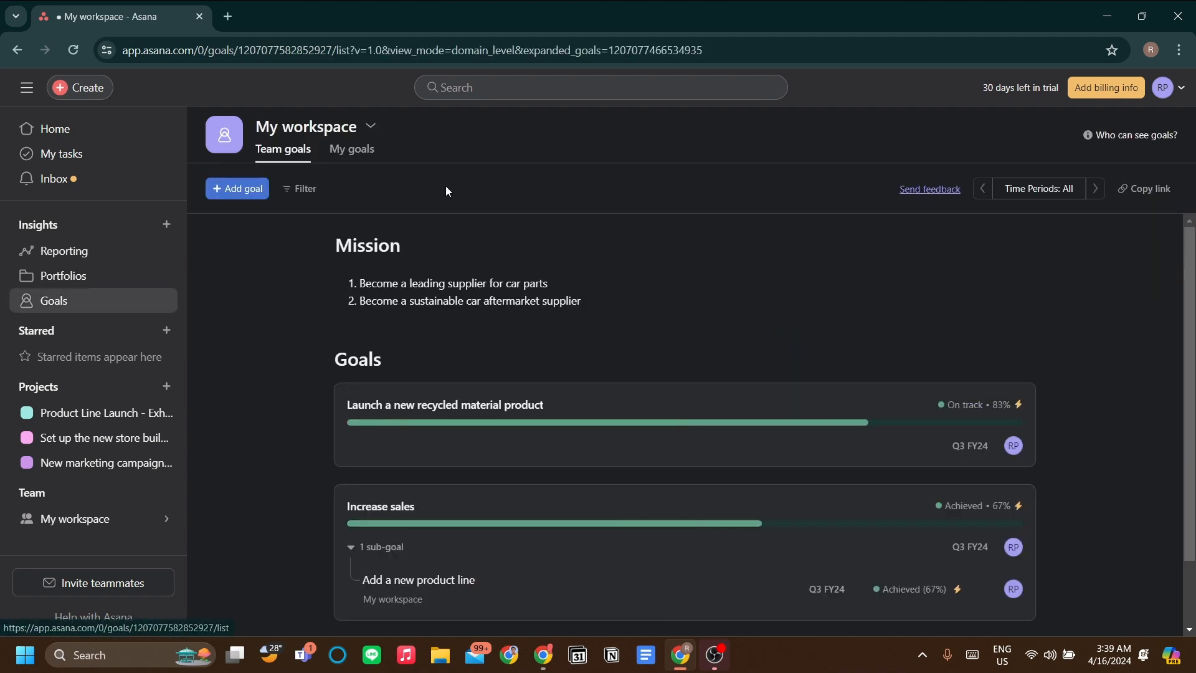
click(352, 150)
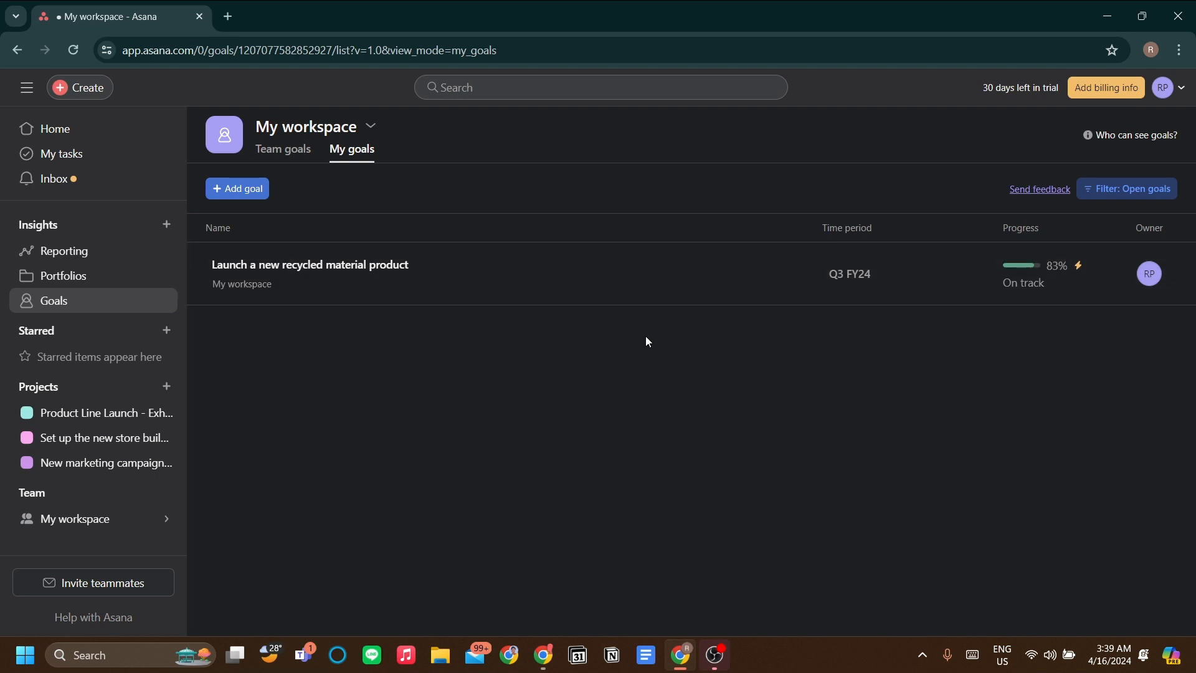
click(290, 162)
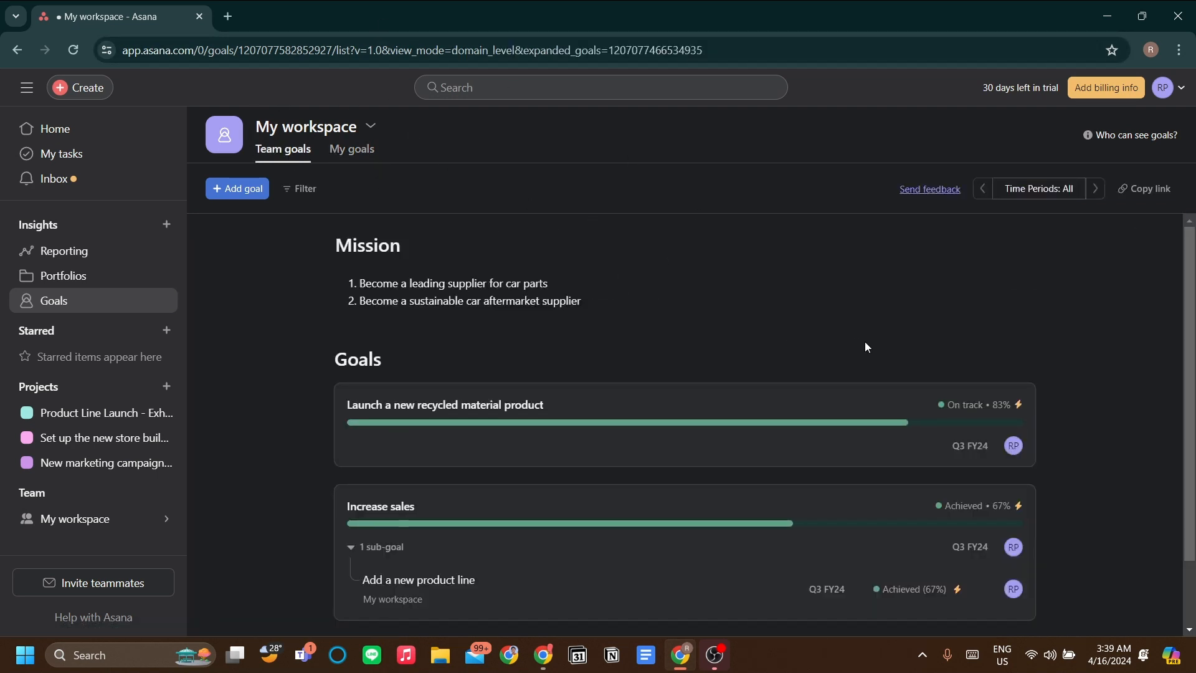
Step: Review the full "Launch a new recycled material product" goal page, including its status report, connected projects, sub-goals, related work and activity history
click(694, 412)
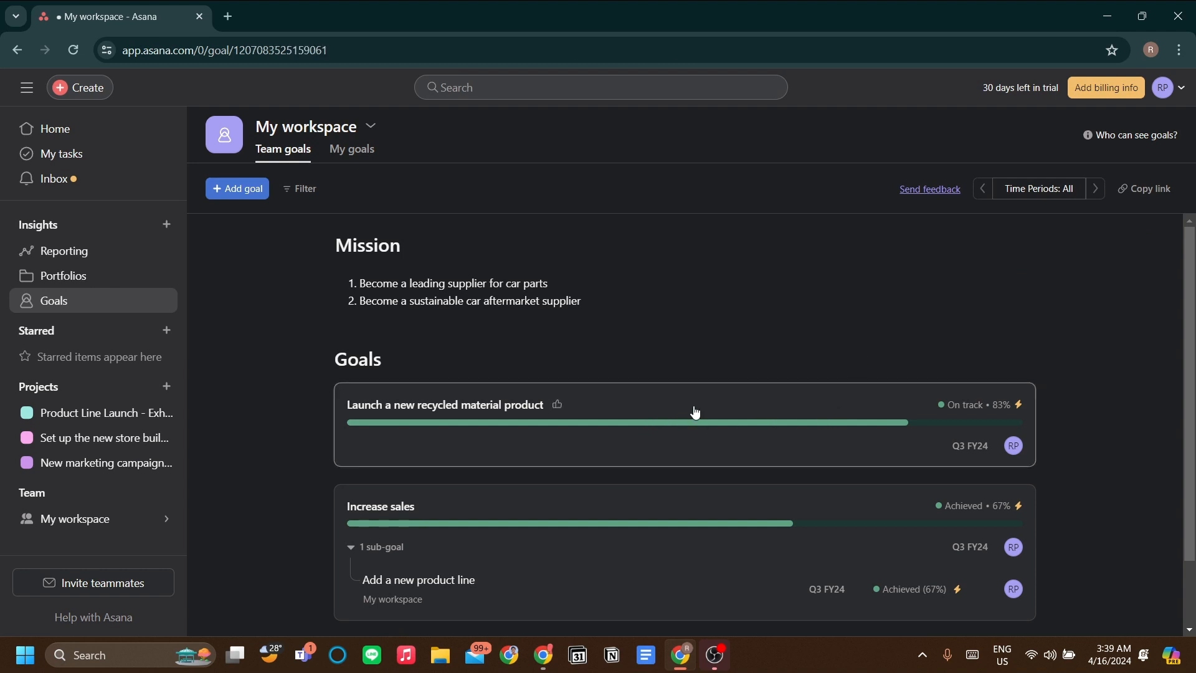
scroll(781, 274, down, 5)
scroll(791, 271, down, 2)
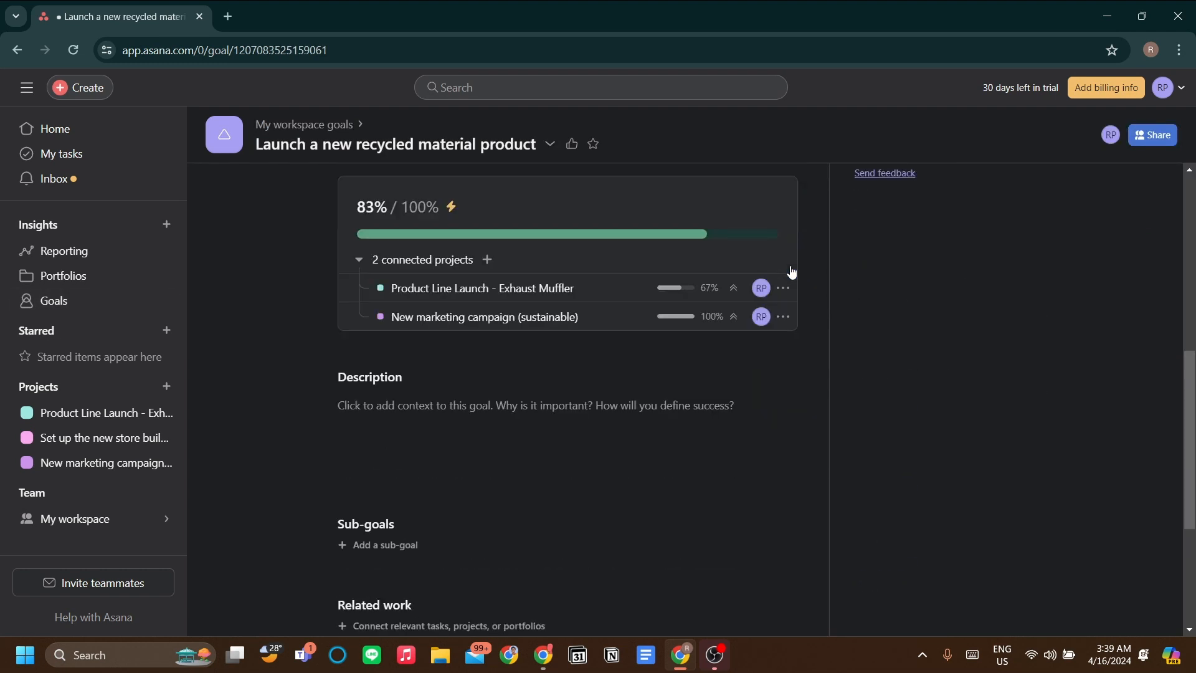
scroll(791, 326, up, 2)
scroll(791, 327, up, 1)
scroll(791, 326, up, 4)
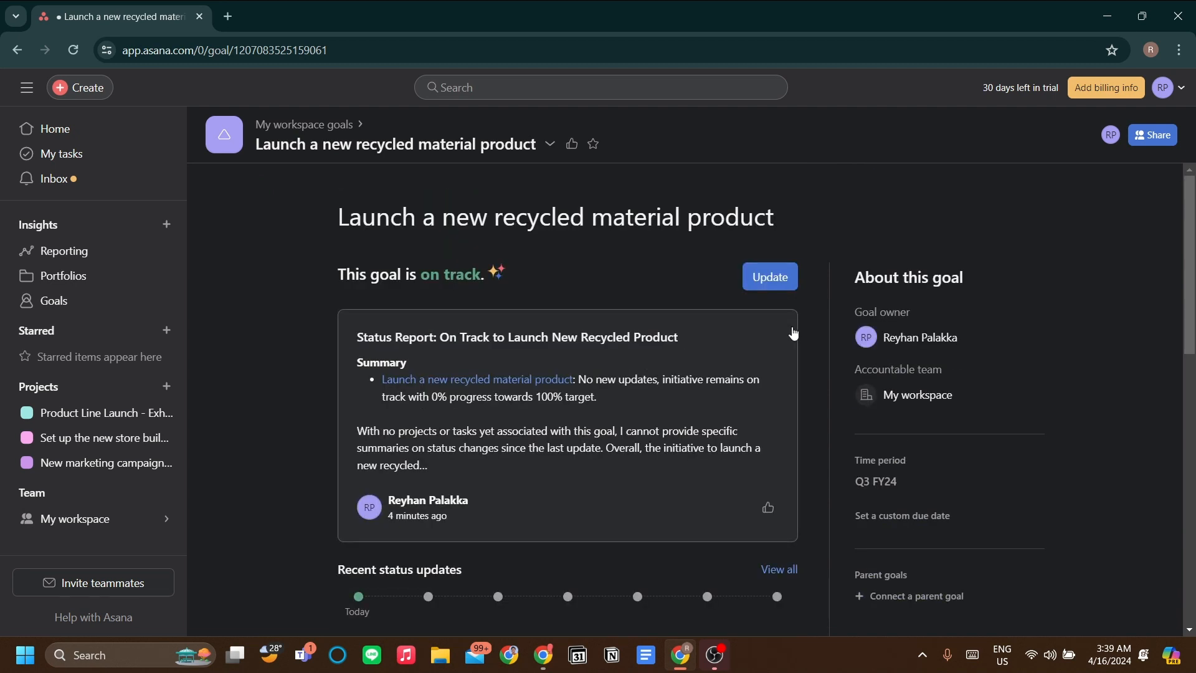
scroll(793, 333, down, 10)
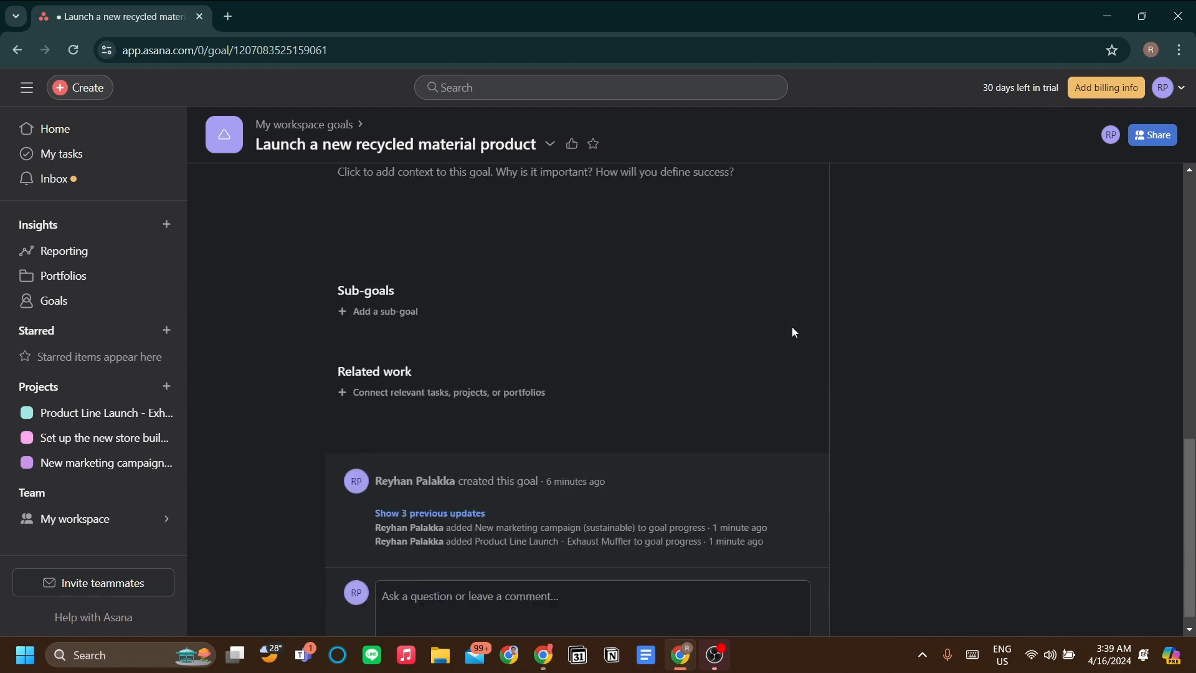